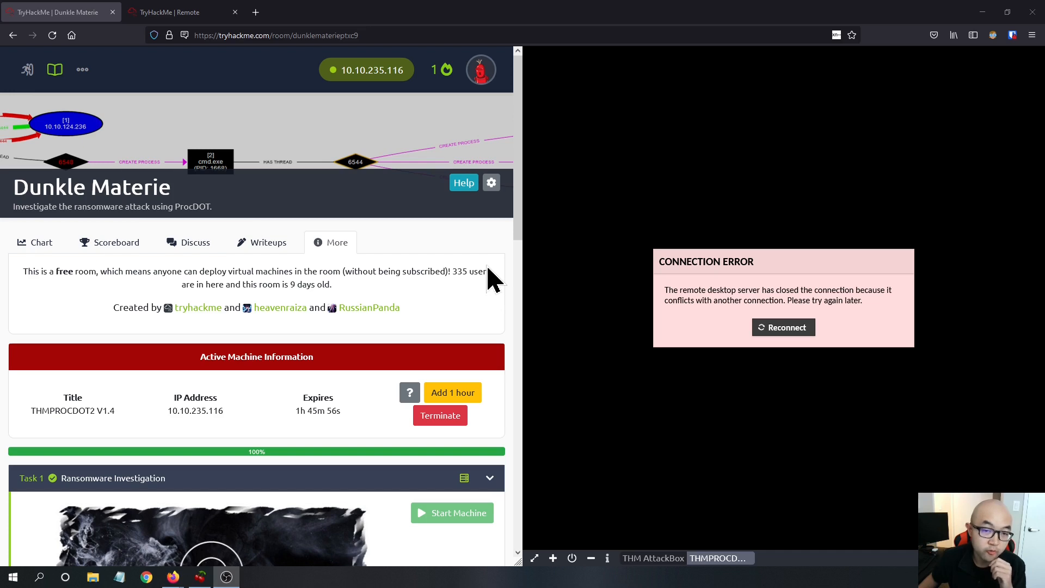
# Look over the Dunkle Materie room page's ransomware scenario and questions, and check the remote machine's desktop.
pyautogui.scroll(-2, 441, 244)
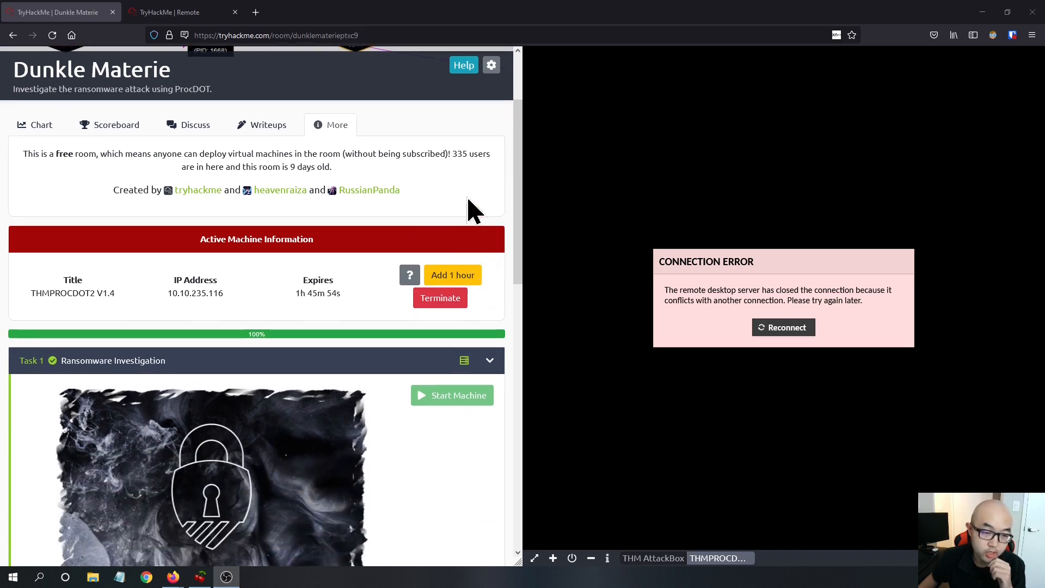
pyautogui.scroll(-1, 461, 234)
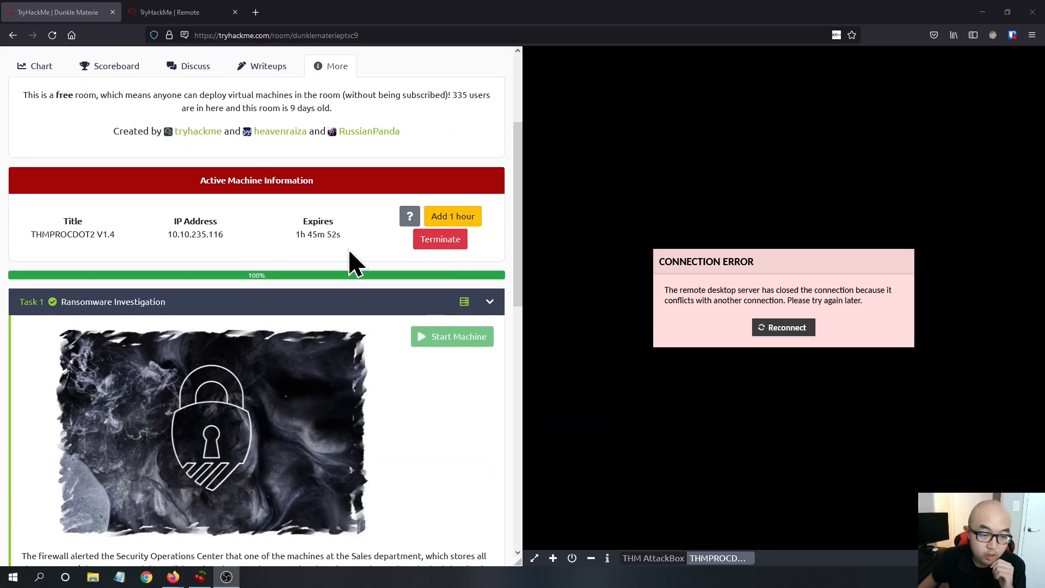
pyautogui.scroll(-1, 381, 269)
pyautogui.scroll(-2, 384, 256)
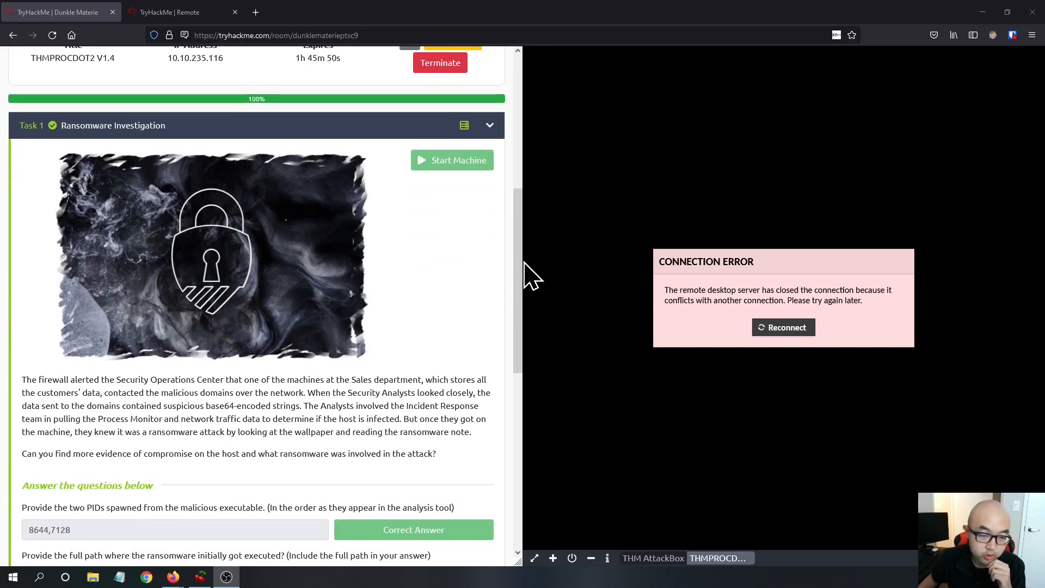
pyautogui.scroll(-2, 484, 266)
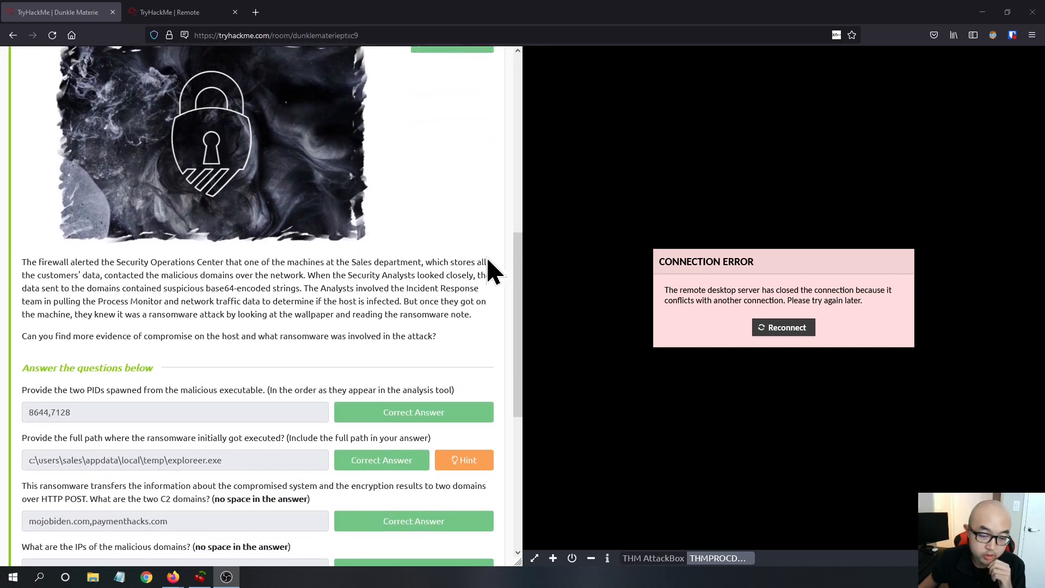
pyautogui.scroll(3, 403, 304)
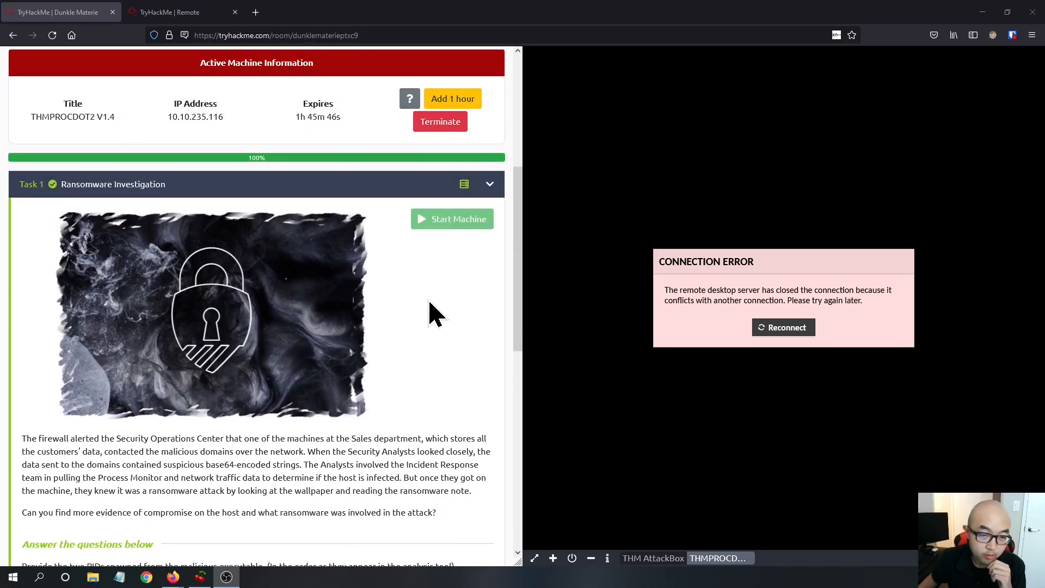
pyautogui.scroll(-2, 381, 262)
pyautogui.scroll(4, 299, 305)
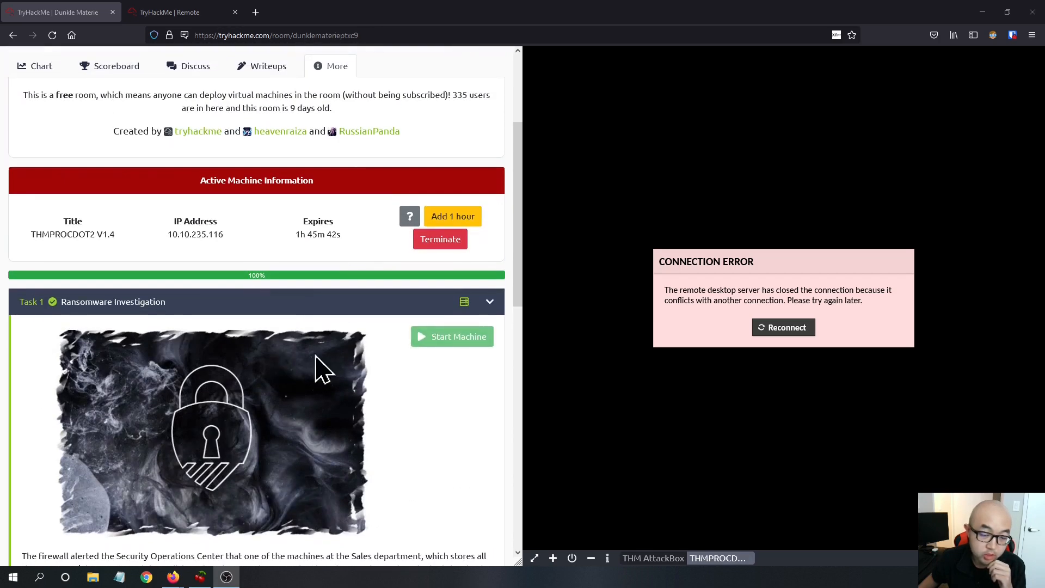
pyautogui.click(196, 9)
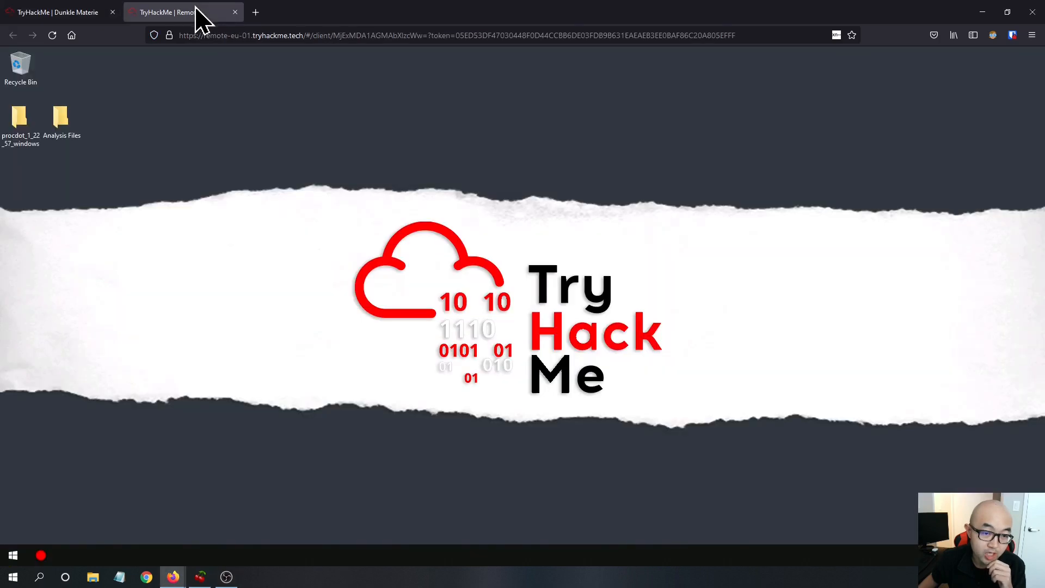
pyautogui.click(76, 10)
# Read the first question in the room, on the two PIDs spawned from the malicious executable.
pyautogui.scroll(-5, 378, 420)
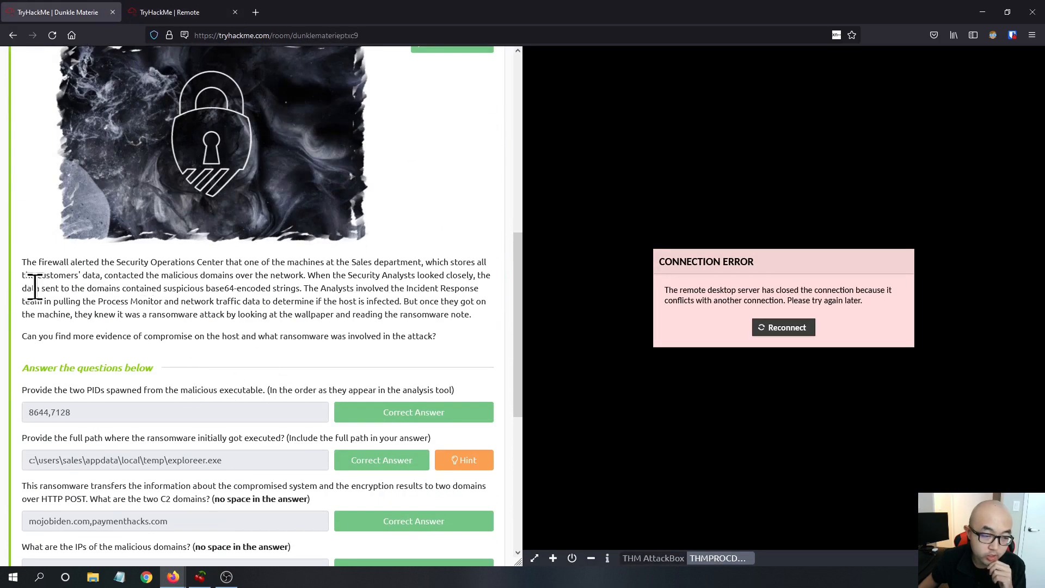
pyautogui.scroll(-2, 33, 288)
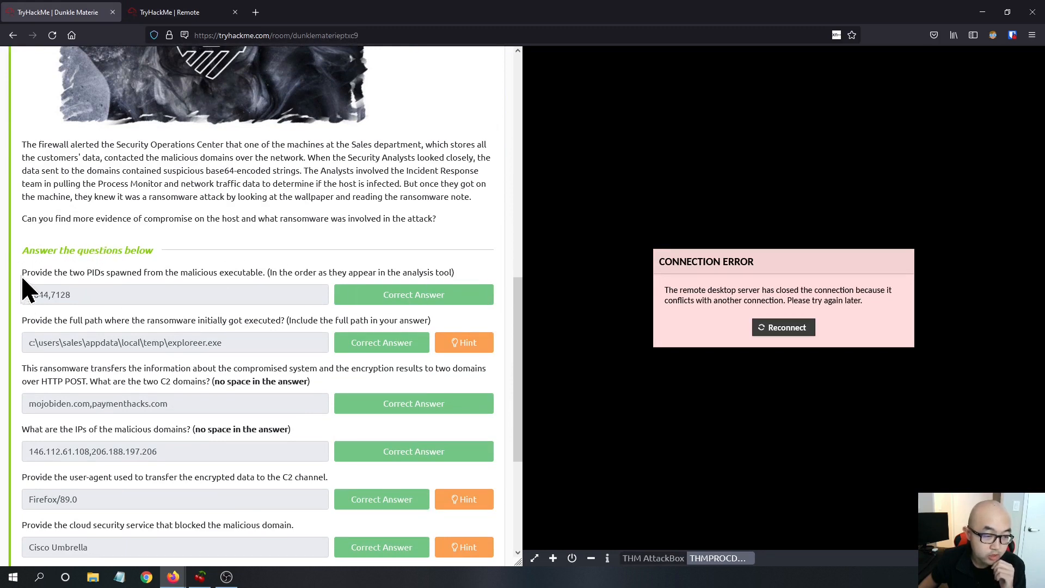
pyautogui.moveTo(22, 272); pyautogui.dragTo(264, 273)
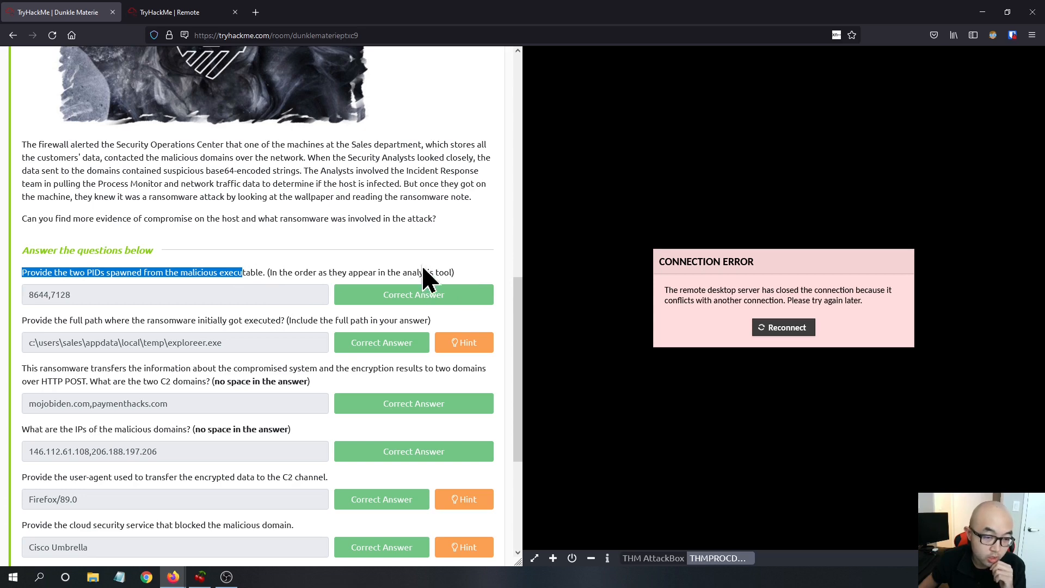
pyautogui.moveTo(479, 285); pyautogui.dragTo(259, 267)
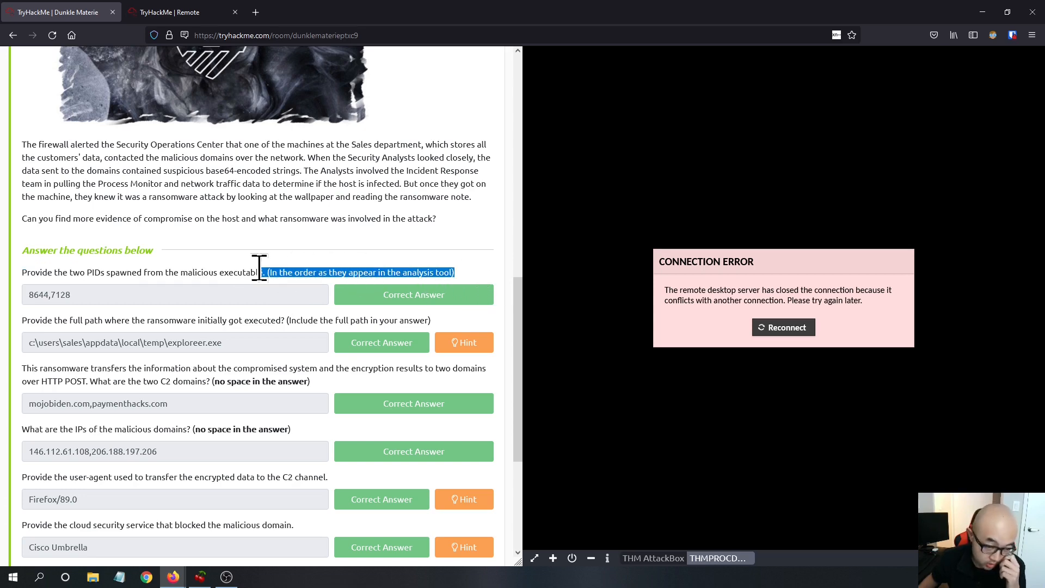
# Open the Analysis Files folder on the remote machine, view the traffic capture in Wireshark and minimize it.
pyautogui.click(158, 12)
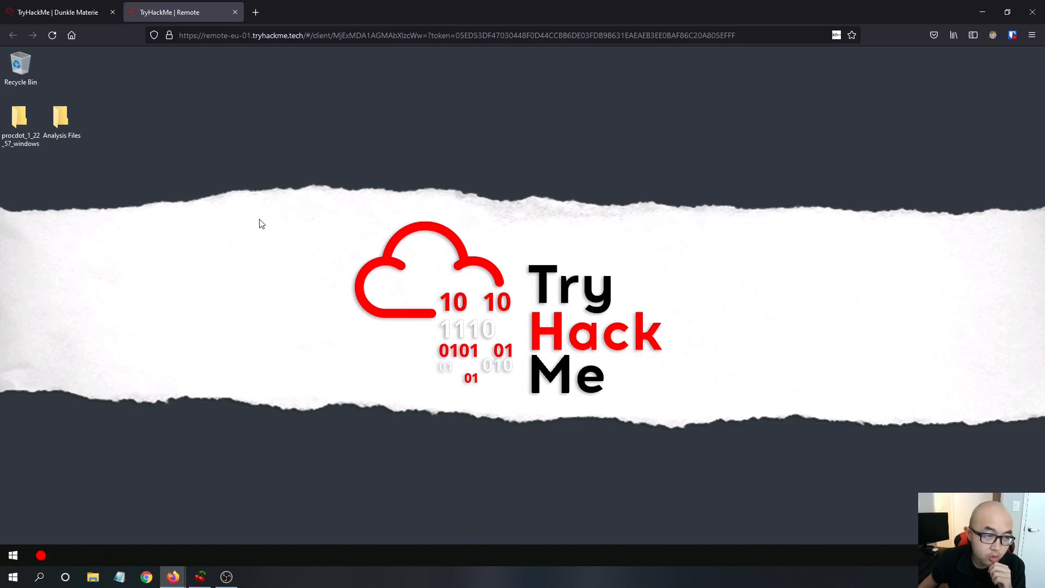
pyautogui.doubleClick(57, 121)
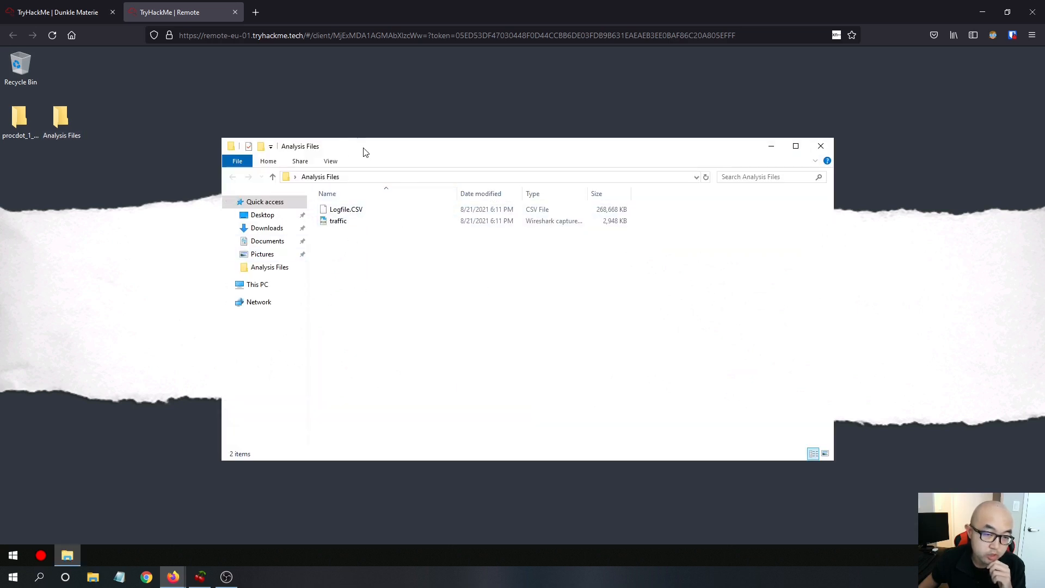
pyautogui.moveTo(394, 154); pyautogui.dragTo(406, 147)
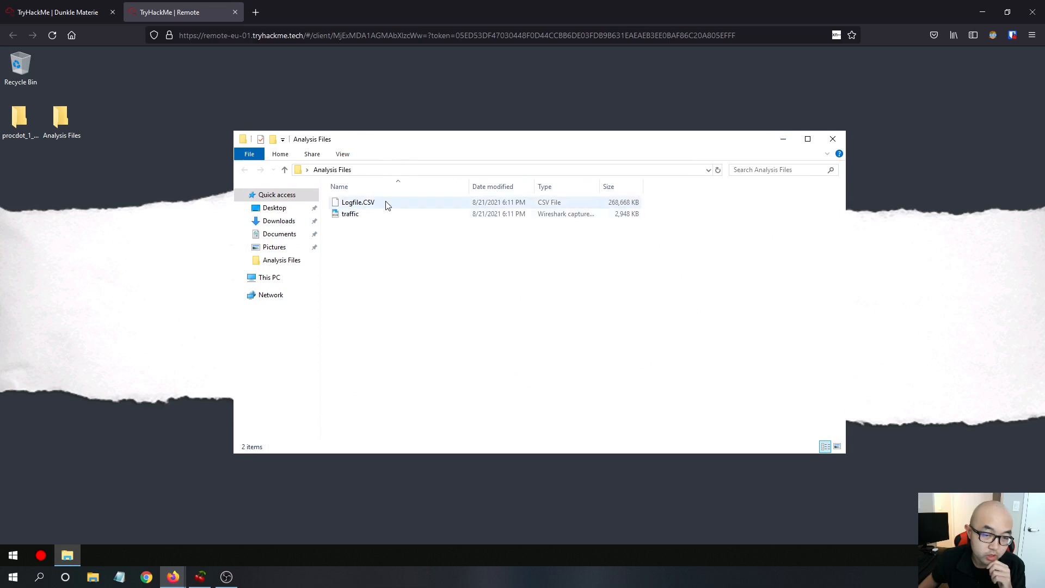
pyautogui.click(399, 205)
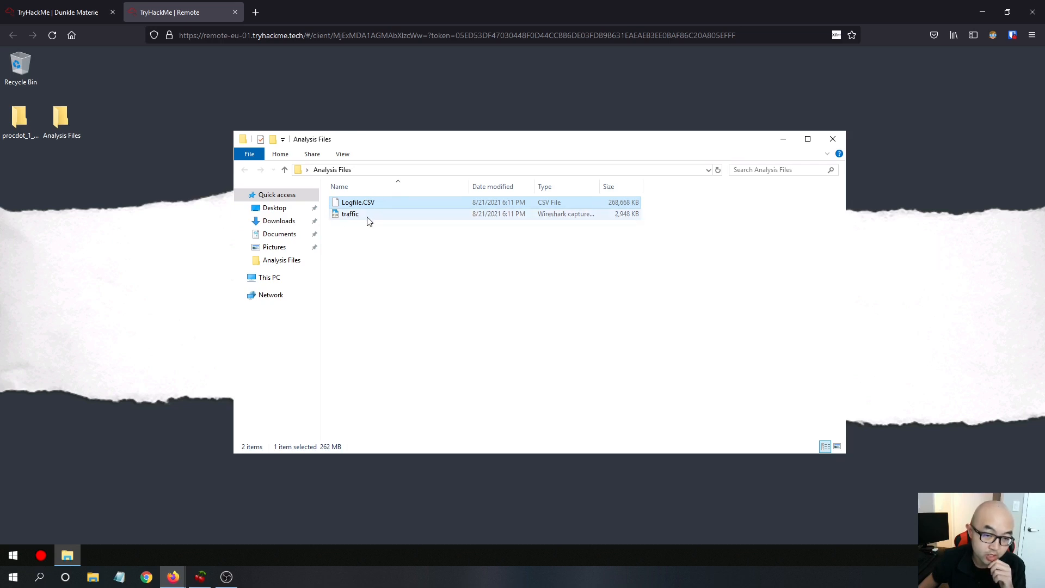
pyautogui.doubleClick(380, 217)
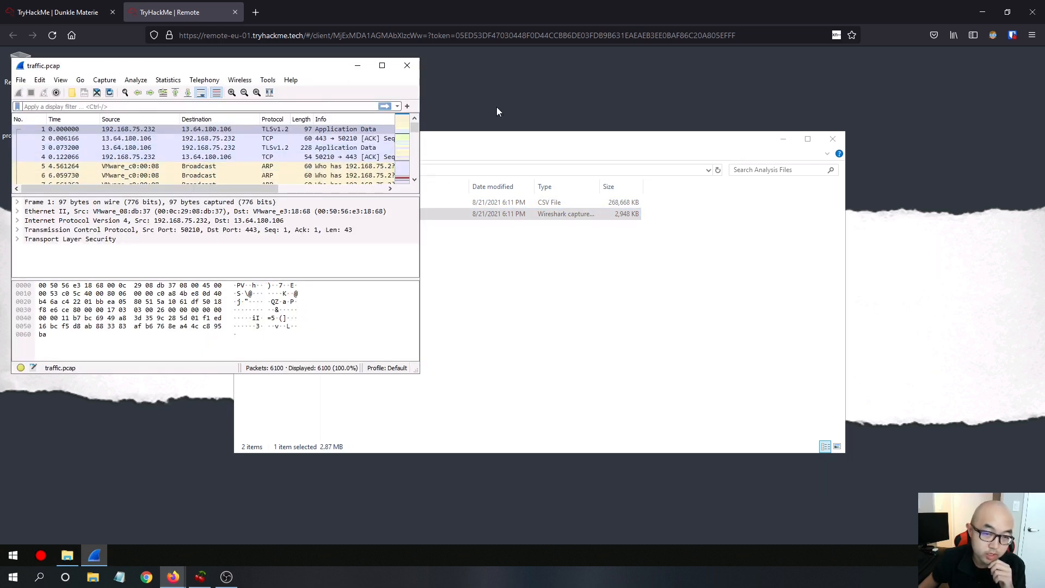
pyautogui.click(357, 65)
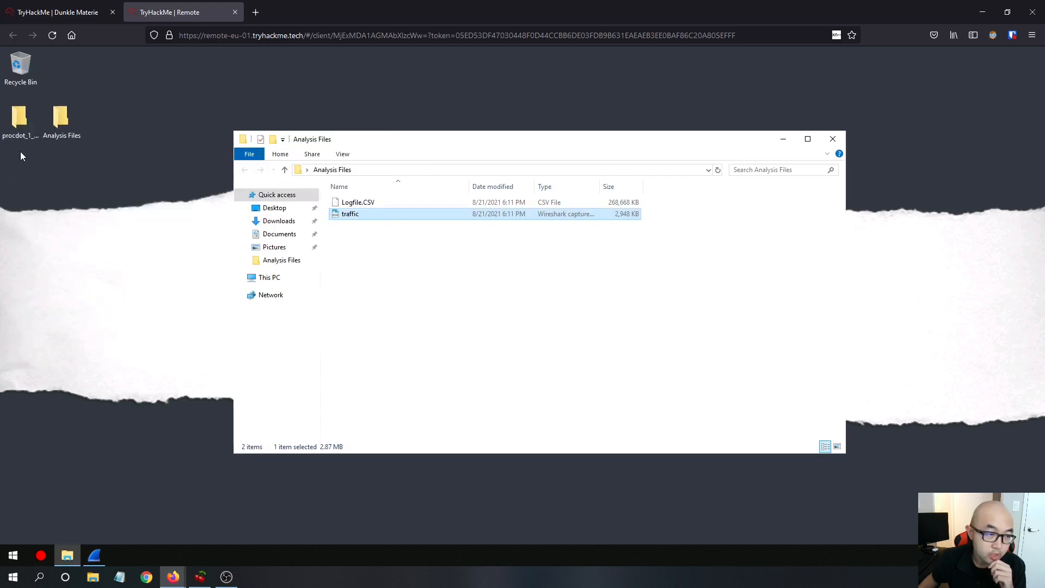
# Launch procdot from the win64 subfolder of procdot_1_22_57_windows on the remote desktop.
pyautogui.doubleClick(19, 118)
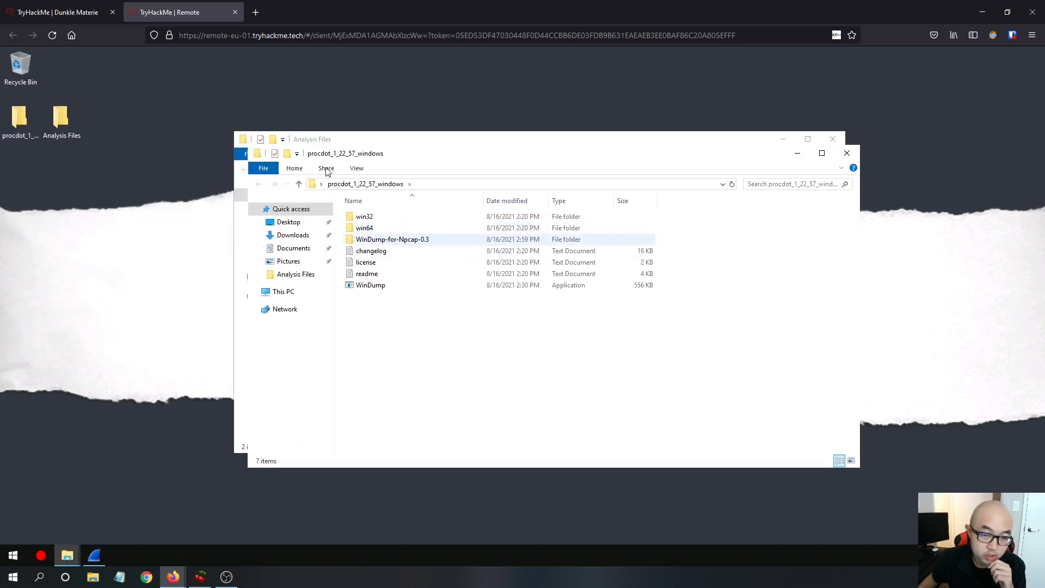
pyautogui.doubleClick(402, 231)
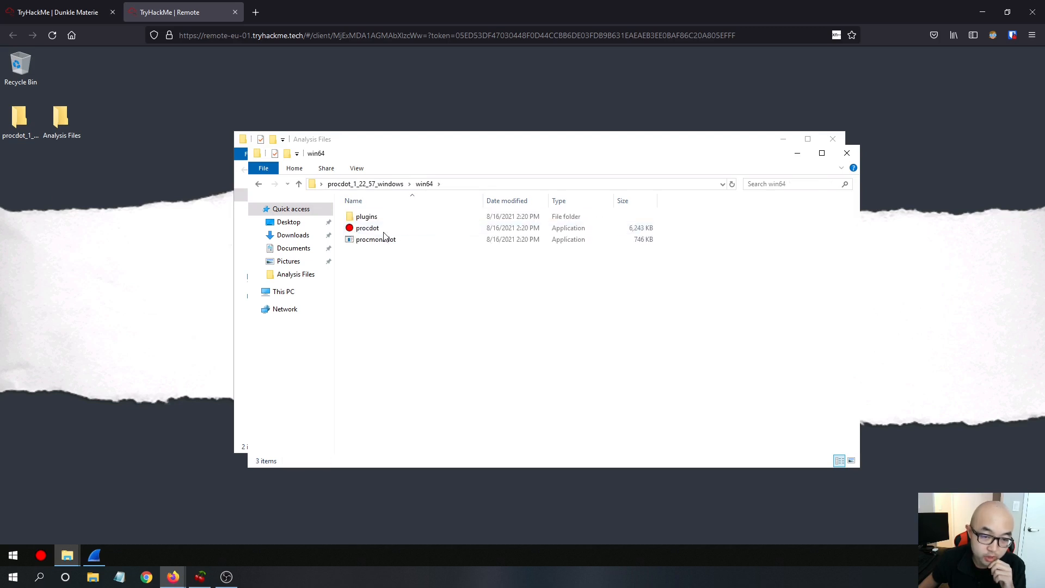
pyautogui.click(384, 227)
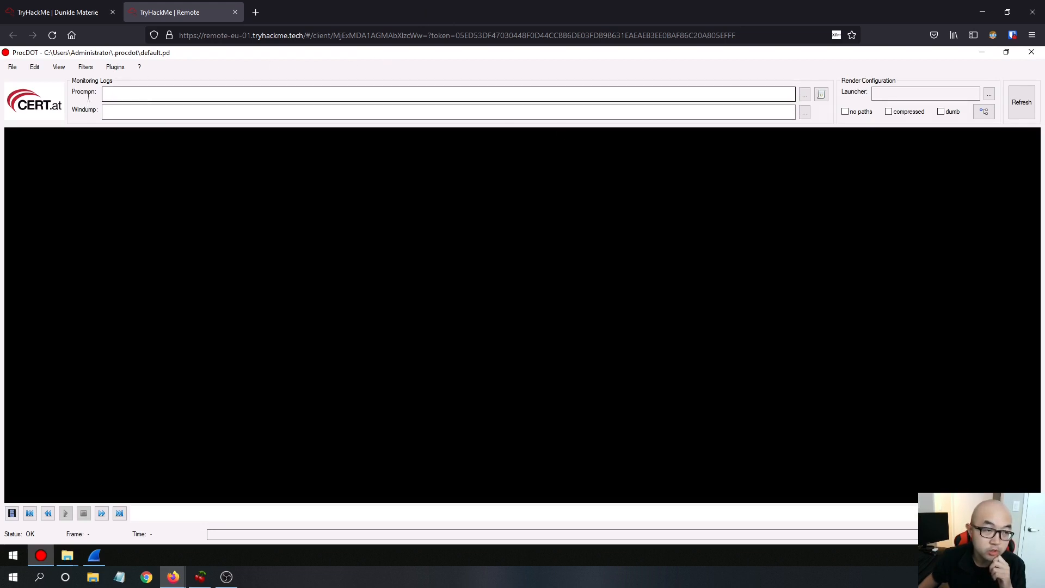
# Load Logfile.CSV from the Analysis Files folder as the Procmon monitoring log.
pyautogui.click(804, 95)
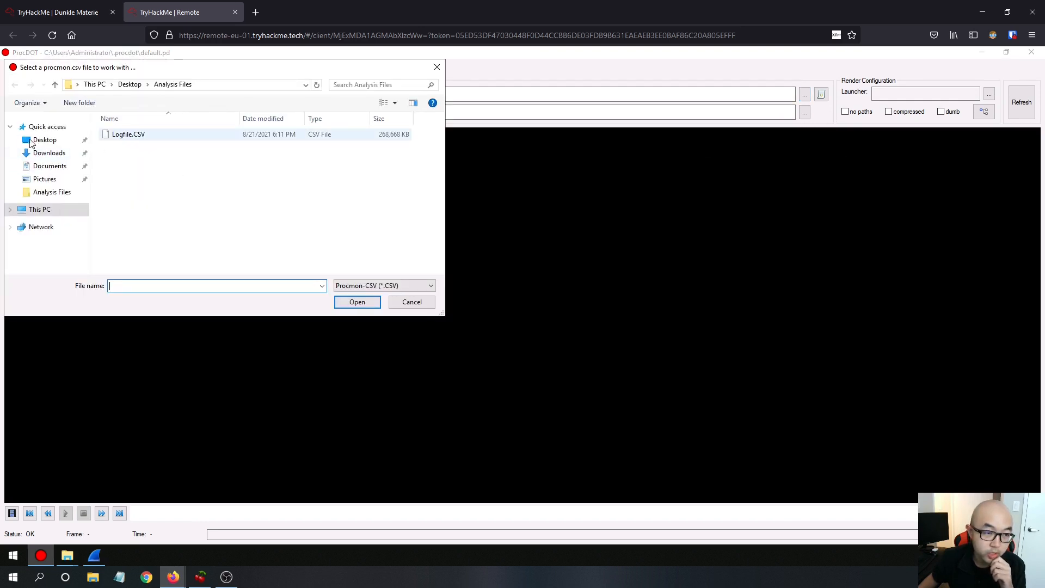
pyautogui.click(166, 138)
pyautogui.click(357, 302)
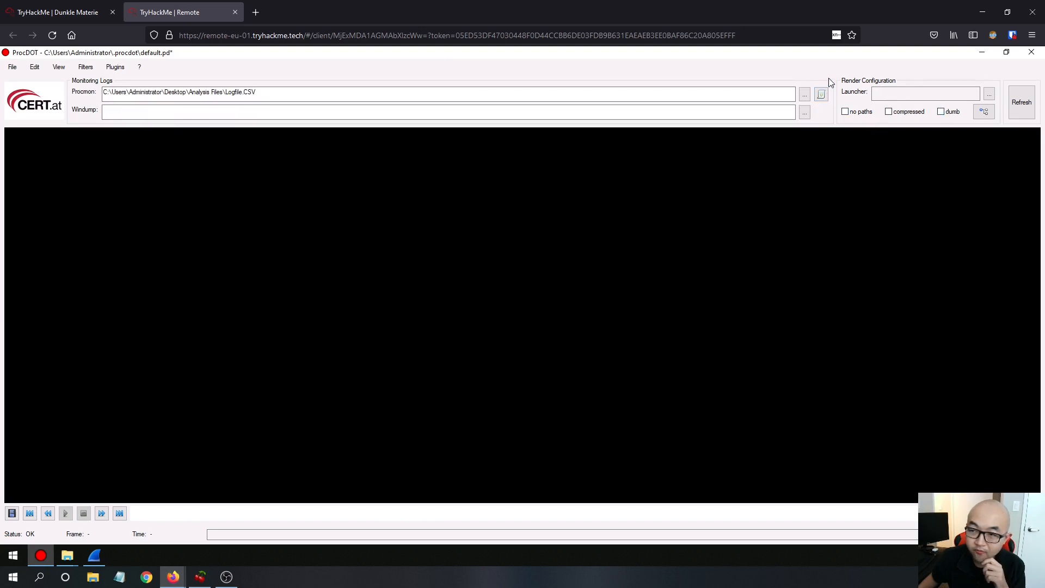
# Bring up the list for selecting the first relevant process, and recheck the room's question on the two malicious PIDs.
pyautogui.moveTo(847, 102)
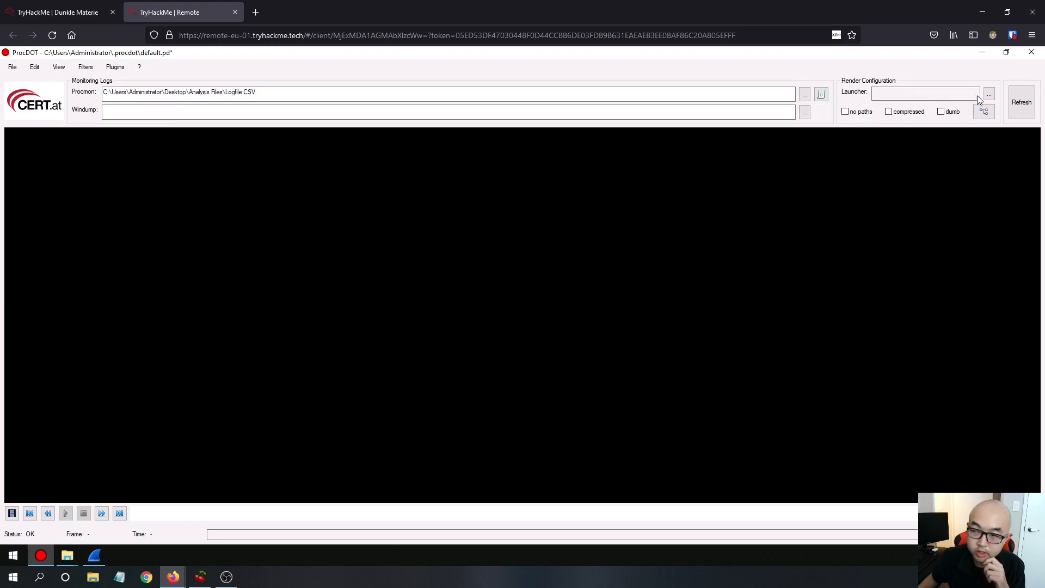
pyautogui.click(1021, 102)
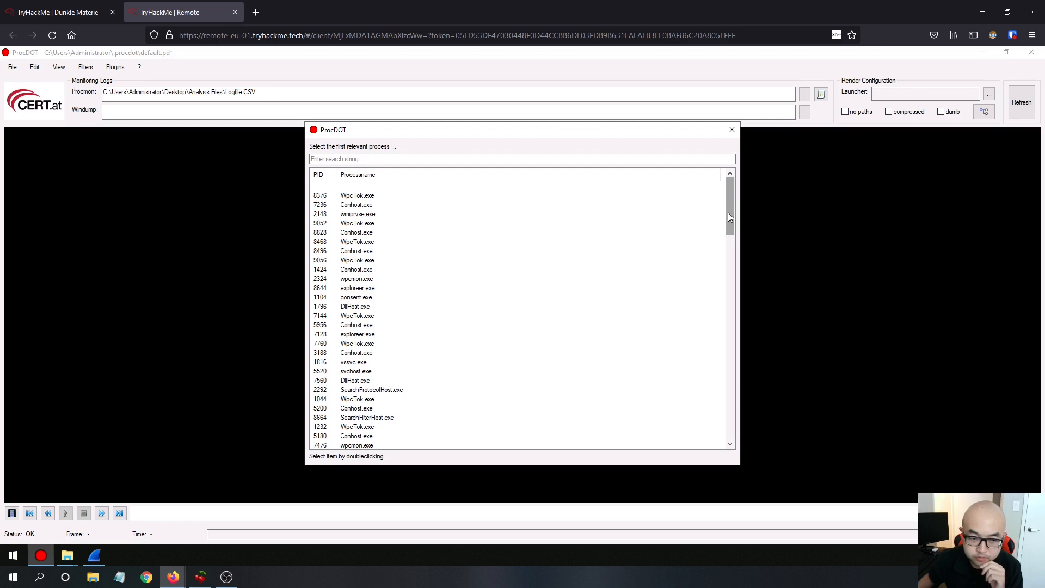
pyautogui.scroll(-5, 730, 216)
pyautogui.click(77, 13)
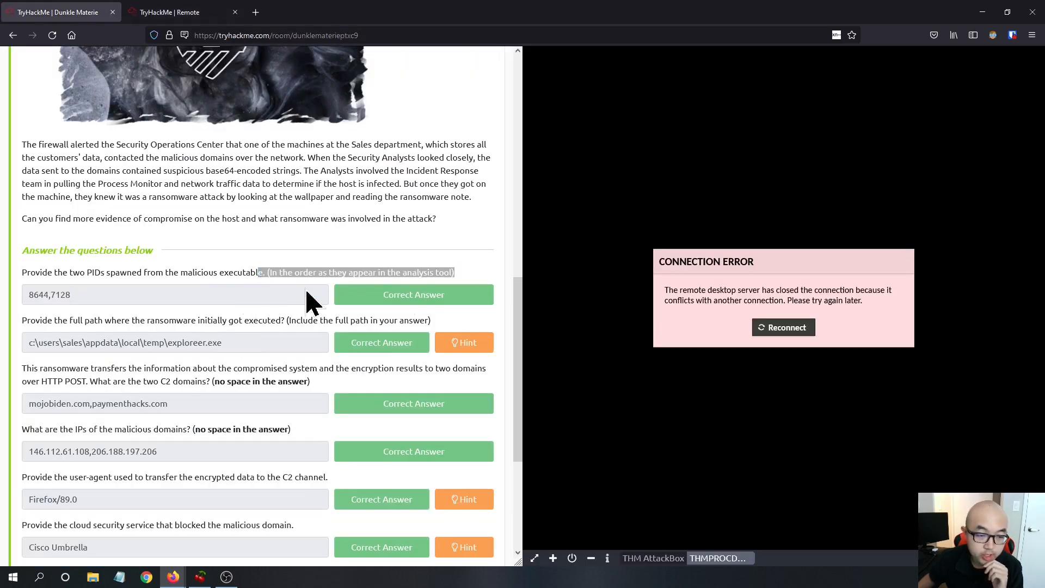
pyautogui.click(211, 254)
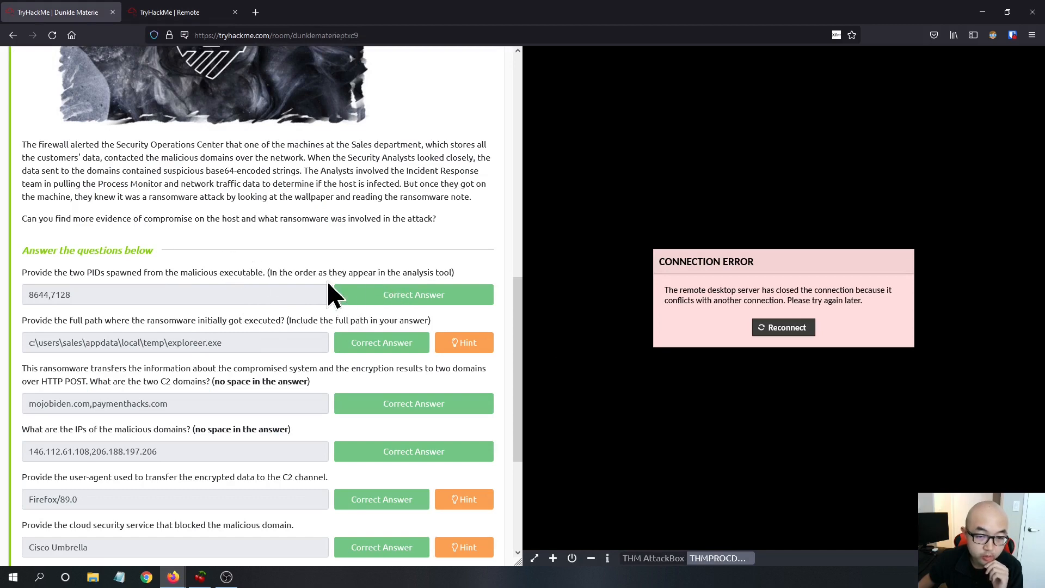
pyautogui.click(201, 16)
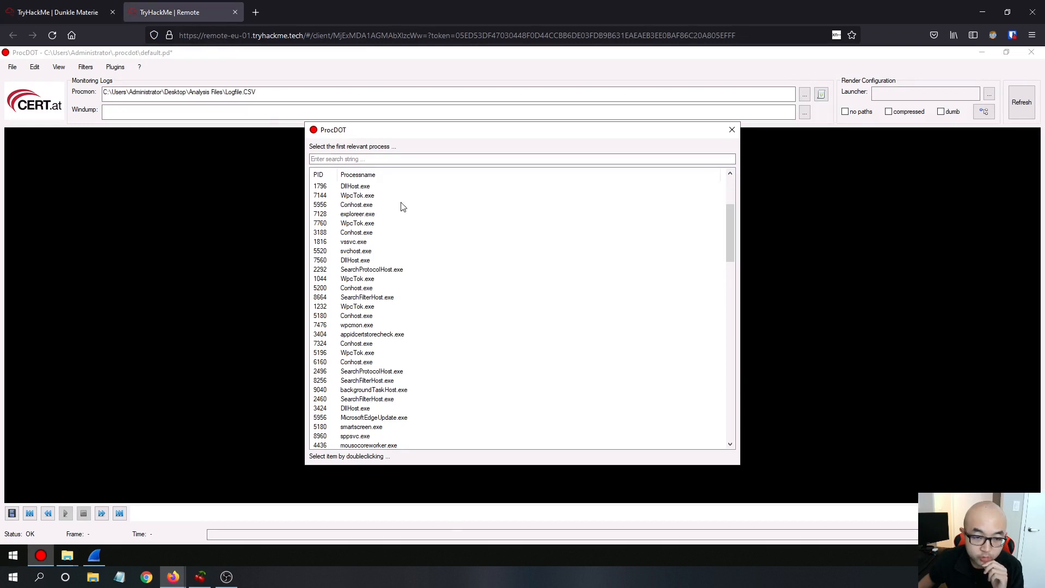
# Locate the two misspelled exploreer.exe processes, PIDs 8644 and 7128, in the process list.
pyautogui.scroll(1, 521, 275)
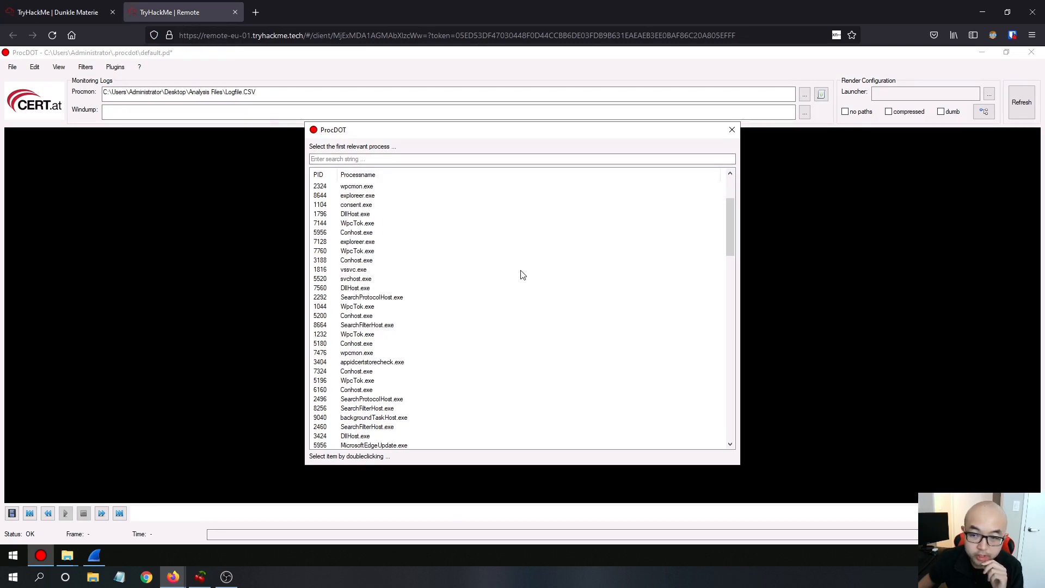
pyautogui.moveTo(729, 217); pyautogui.dragTo(726, 193)
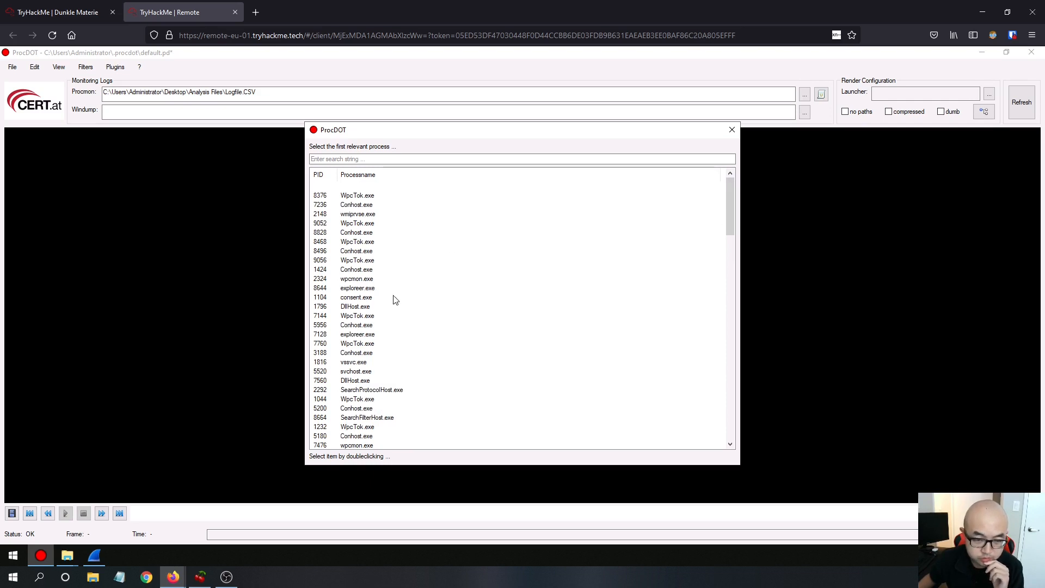
pyautogui.click(376, 279)
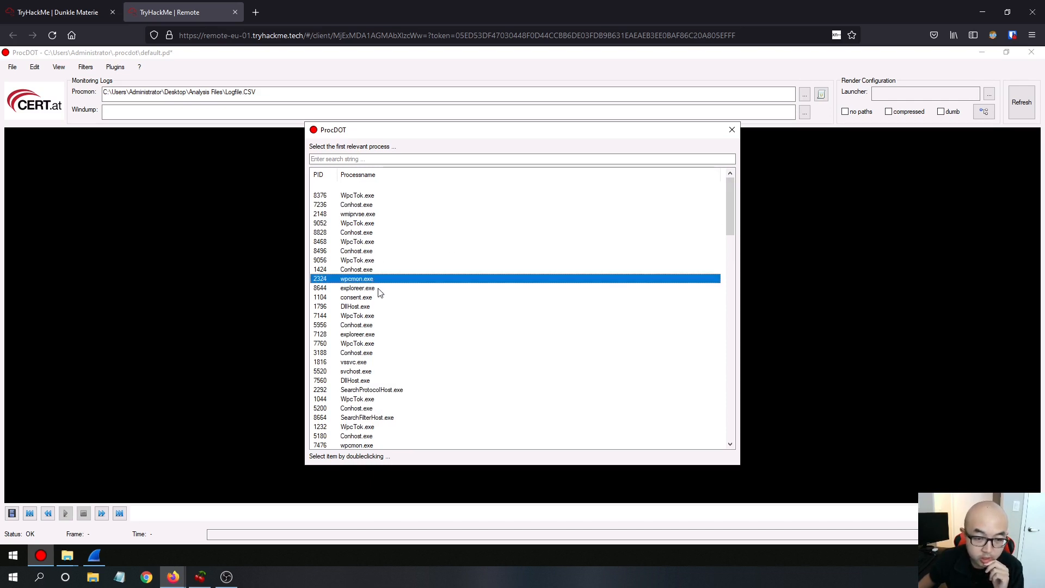
pyautogui.click(343, 289)
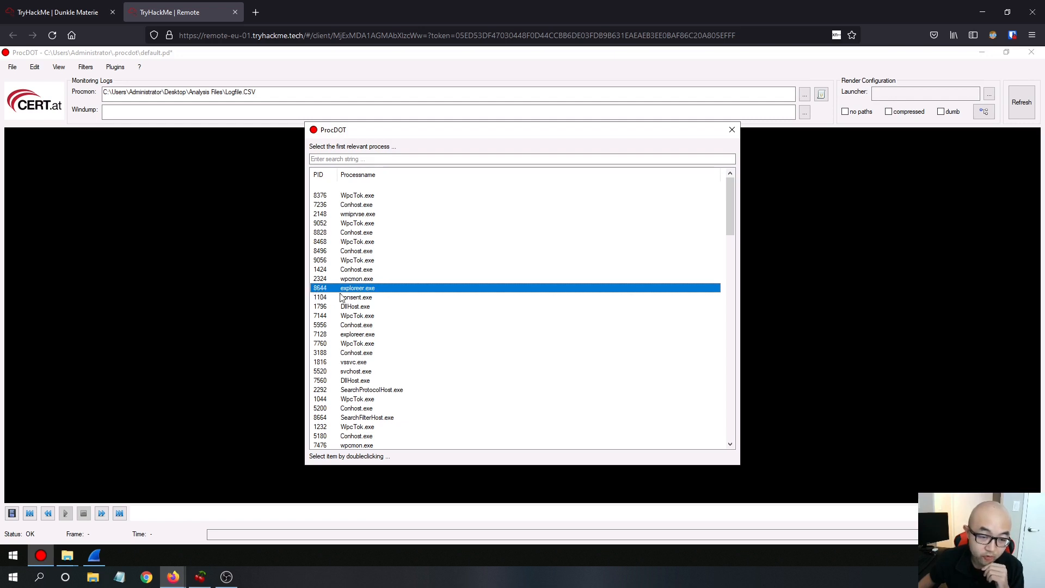
pyautogui.click(335, 335)
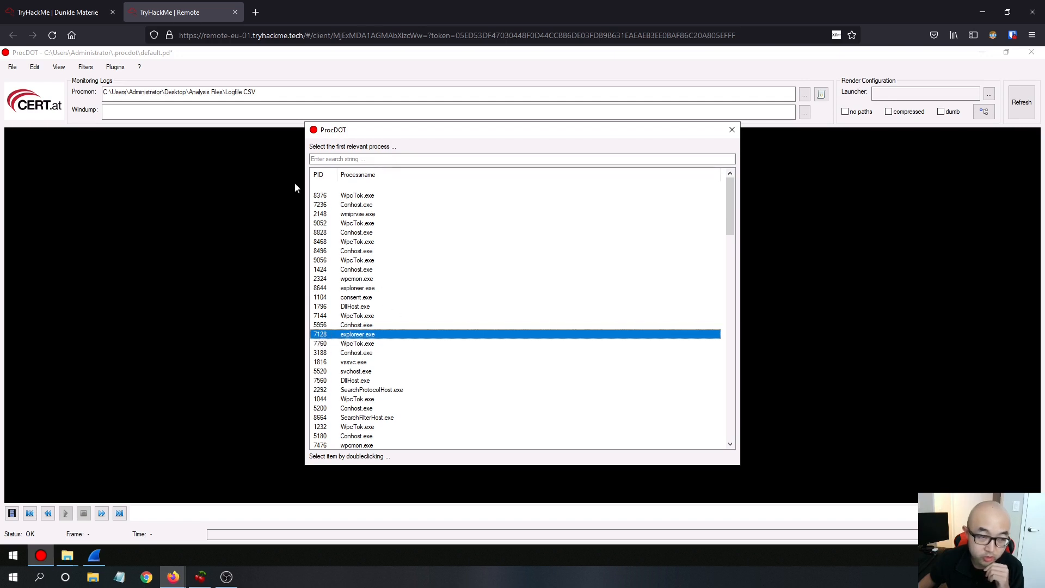
# Read the room's question on the full path where the ransomware initially executed, and return to the process list.
pyautogui.click(96, 12)
pyautogui.scroll(-1, 275, 305)
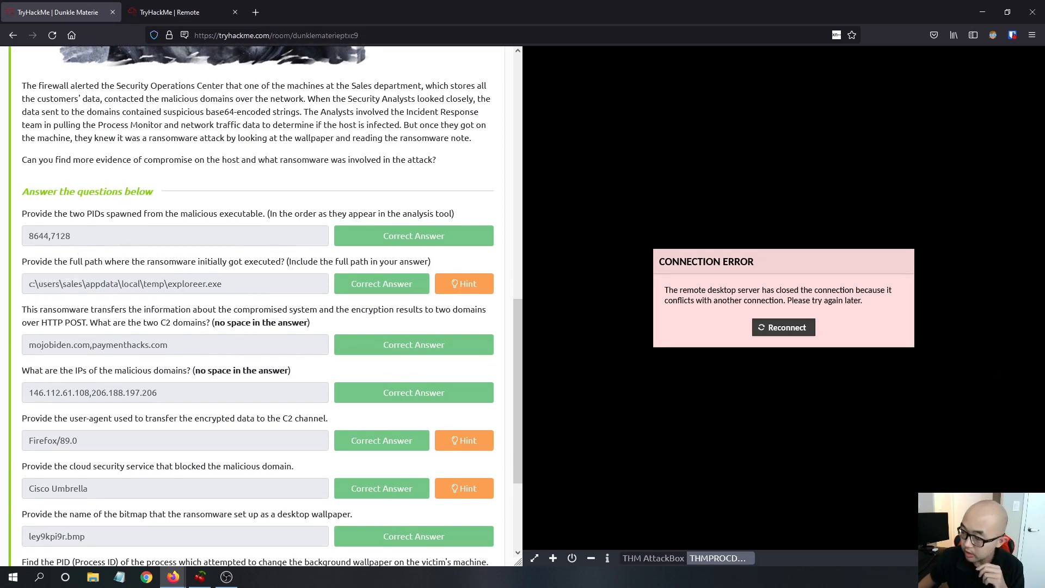
pyautogui.hotkey('alt', 'Tab')
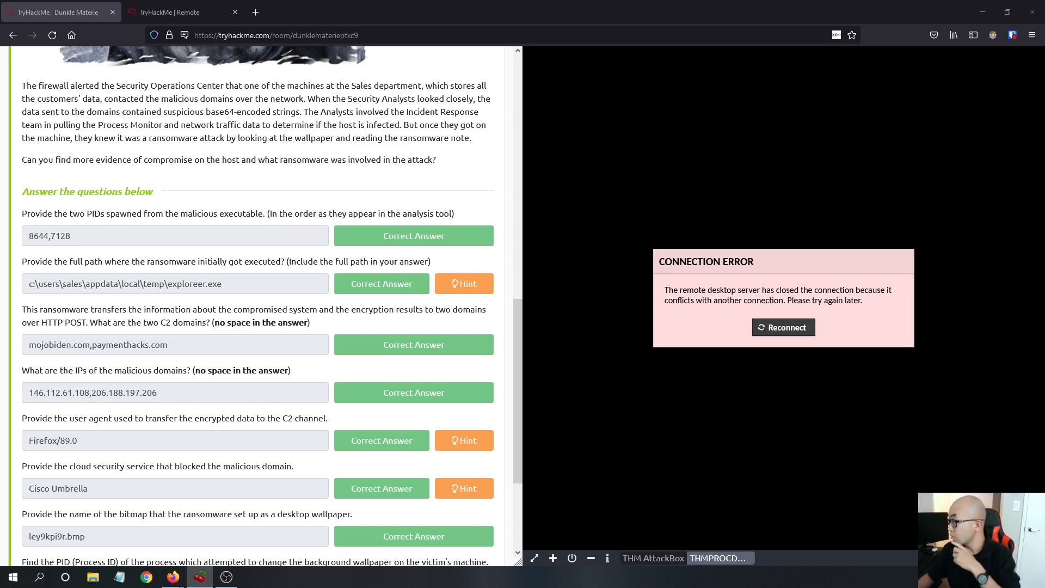
pyautogui.click(183, 16)
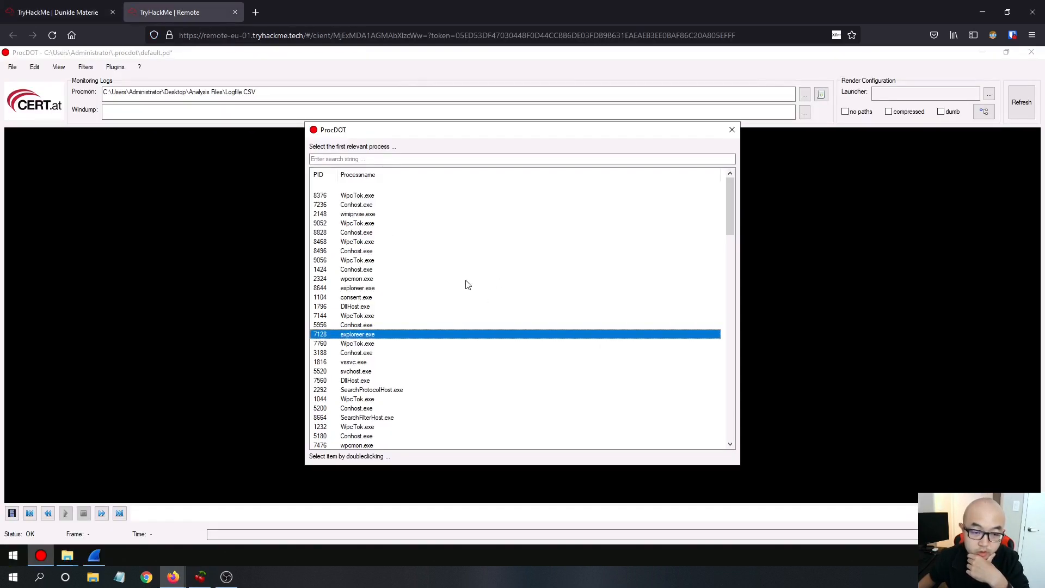
# Choose the System process, PID 4, as the first relevant process and render the process graph.
pyautogui.scroll(-1, 447, 284)
pyautogui.scroll(-15, 716, 294)
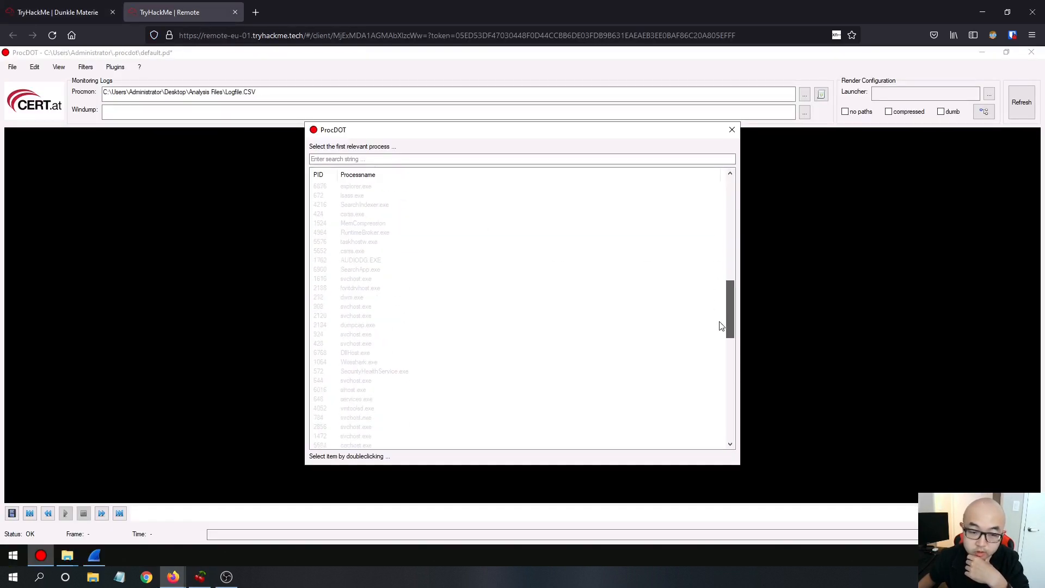
pyautogui.scroll(5, 716, 294)
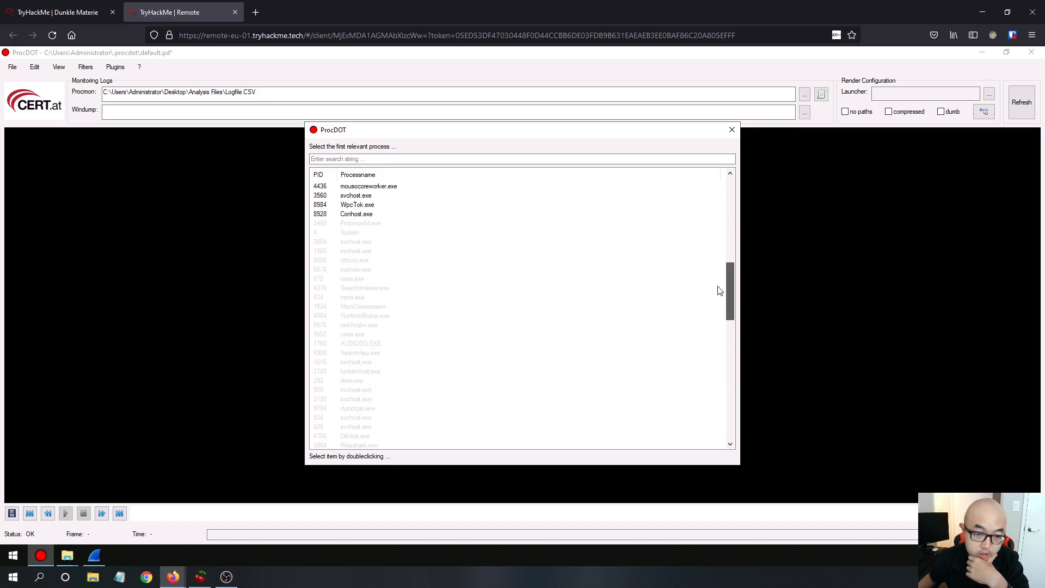
pyautogui.scroll(1, 717, 291)
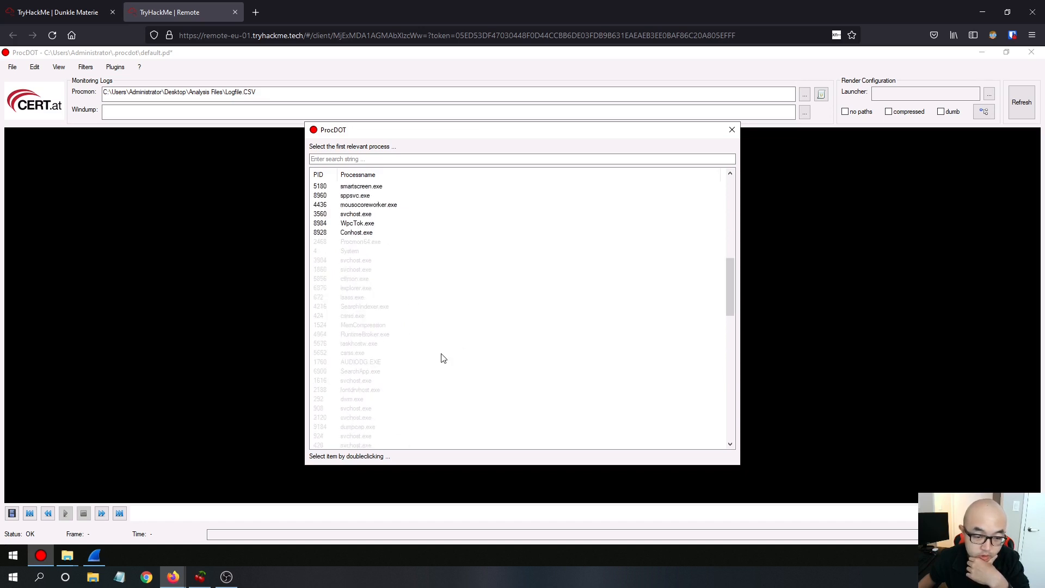
pyautogui.scroll(-1, 425, 340)
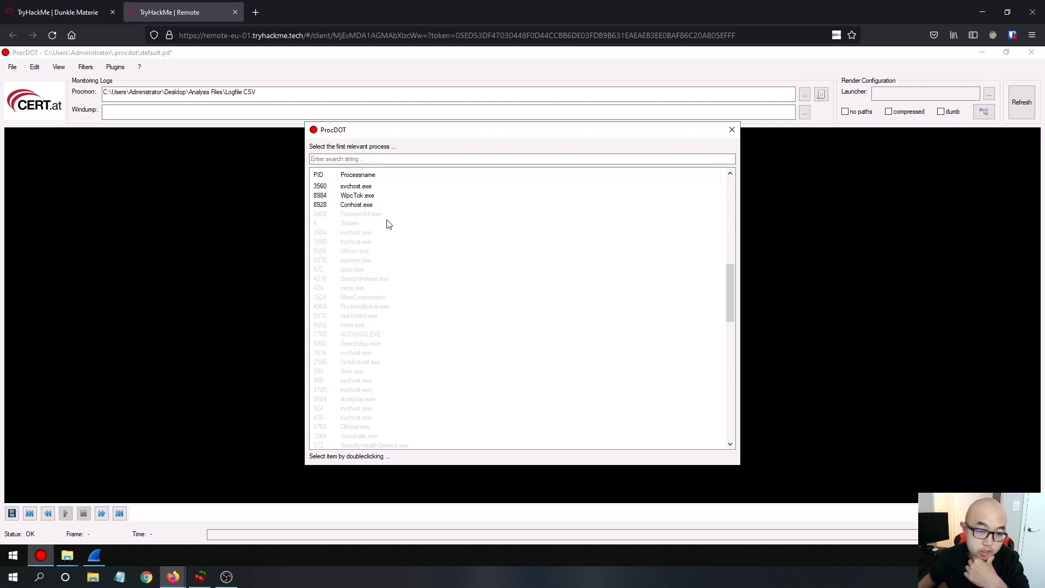
pyautogui.click(357, 226)
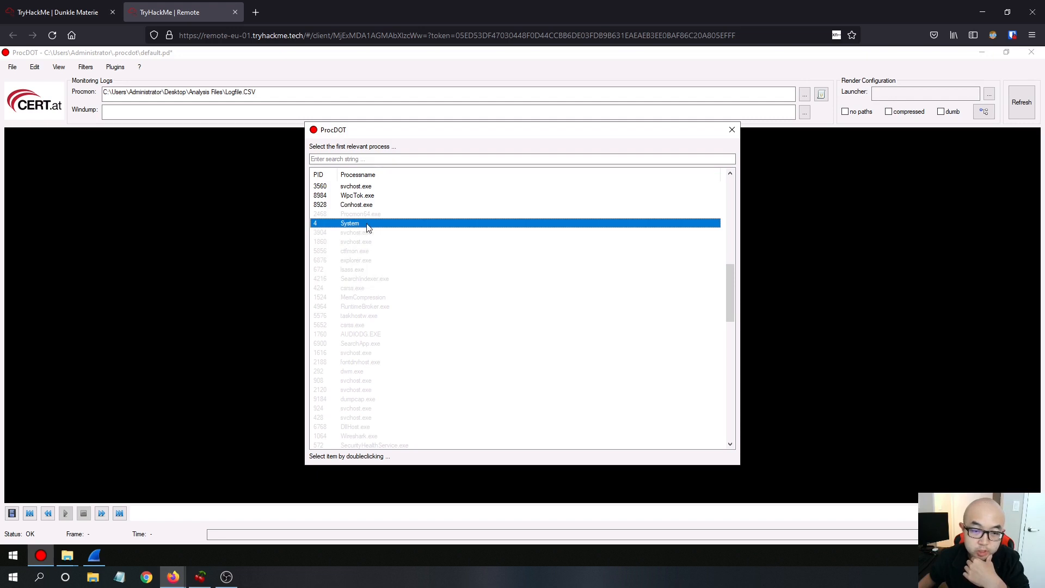
pyautogui.doubleClick(366, 227)
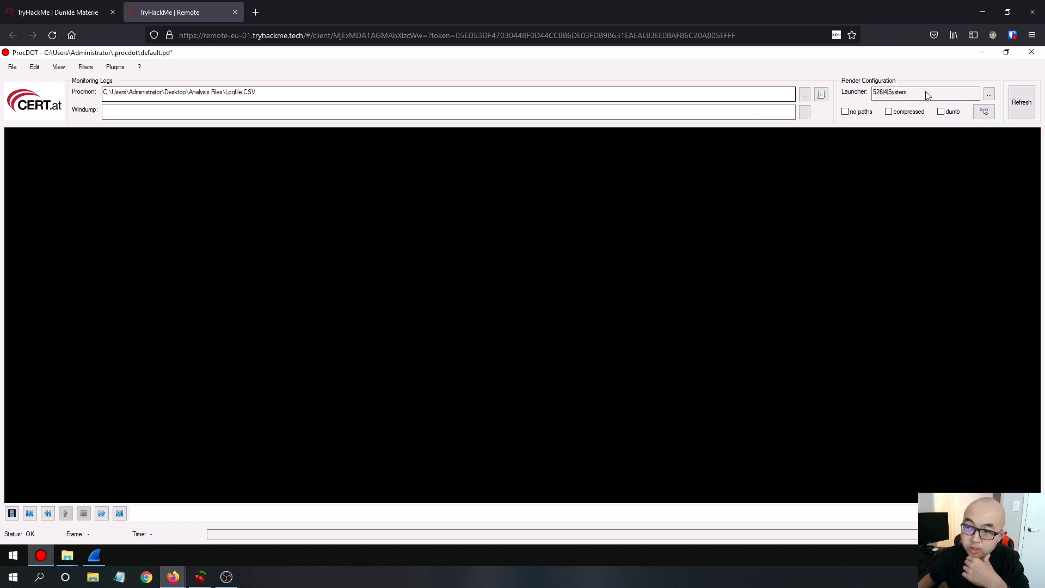
pyautogui.click(1021, 104)
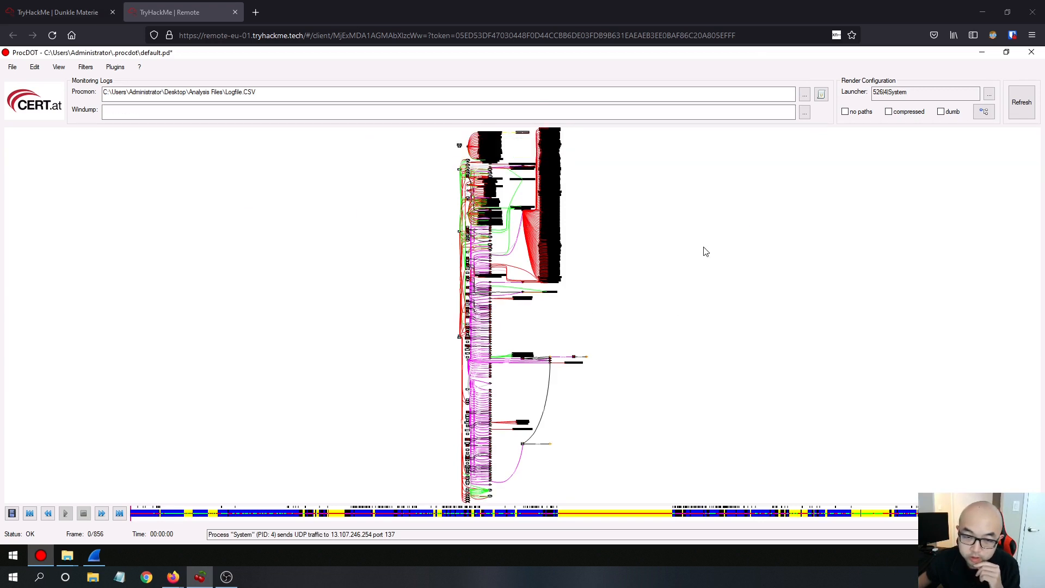
# Examine the rendered graph's overall structure, from its registry entries to the process, thread and IP address nodes.
pyautogui.scroll(1, 631, 243)
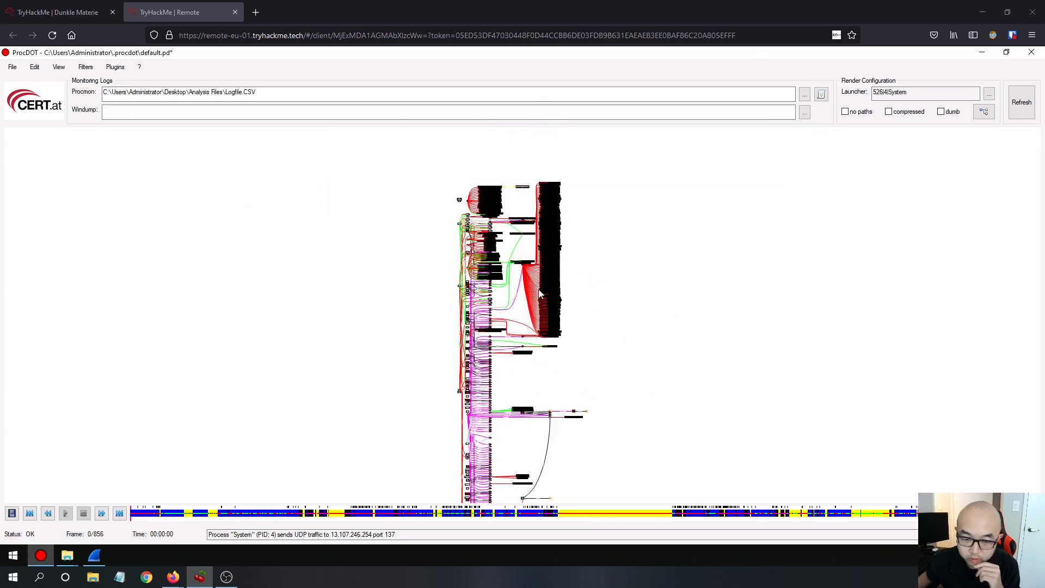
pyautogui.scroll(-1, 540, 293)
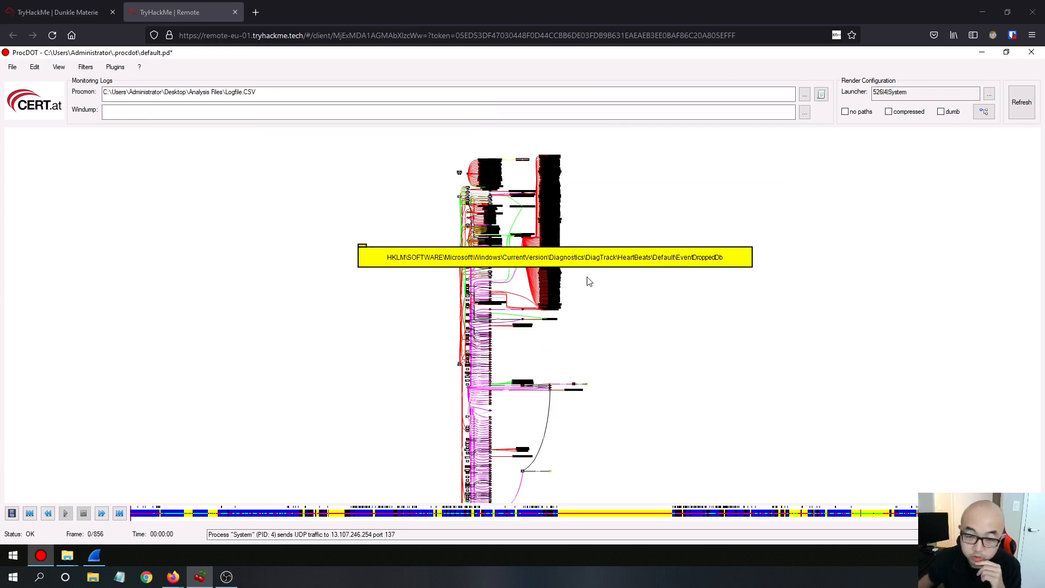
pyautogui.click(647, 256)
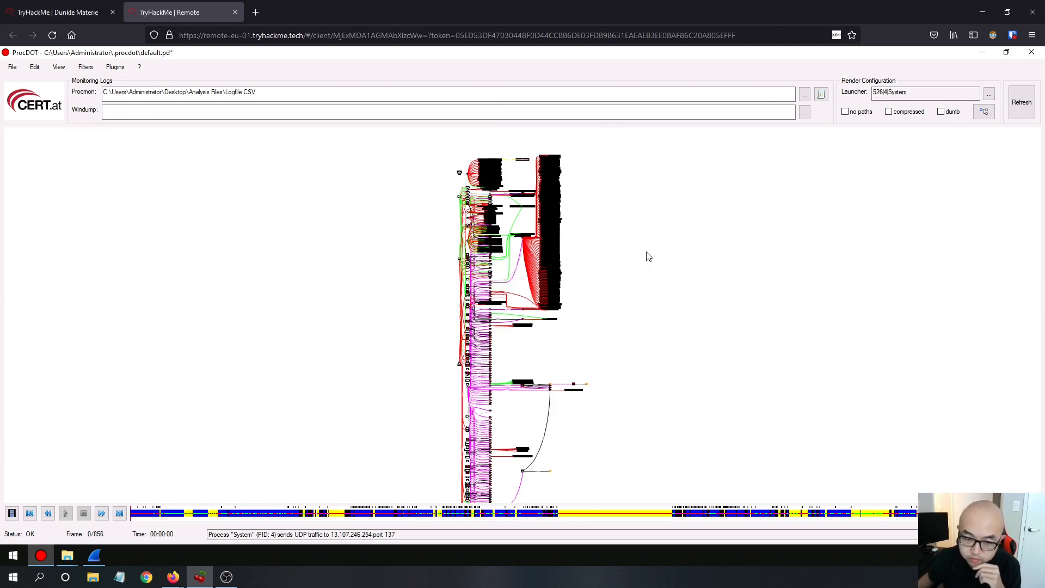
pyautogui.scroll(5, 646, 256)
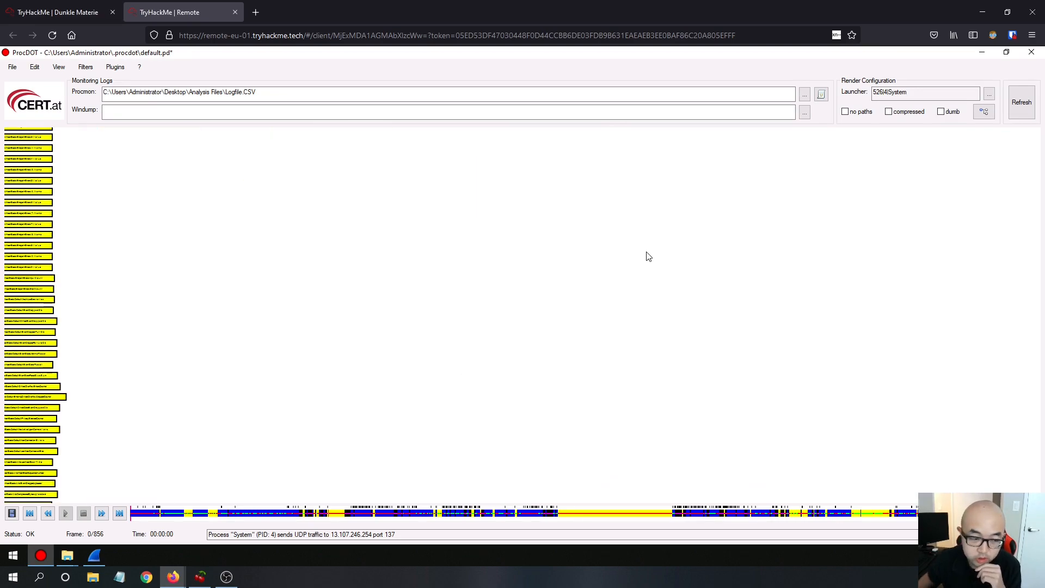
pyautogui.moveTo(270, 292); pyautogui.dragTo(705, 306)
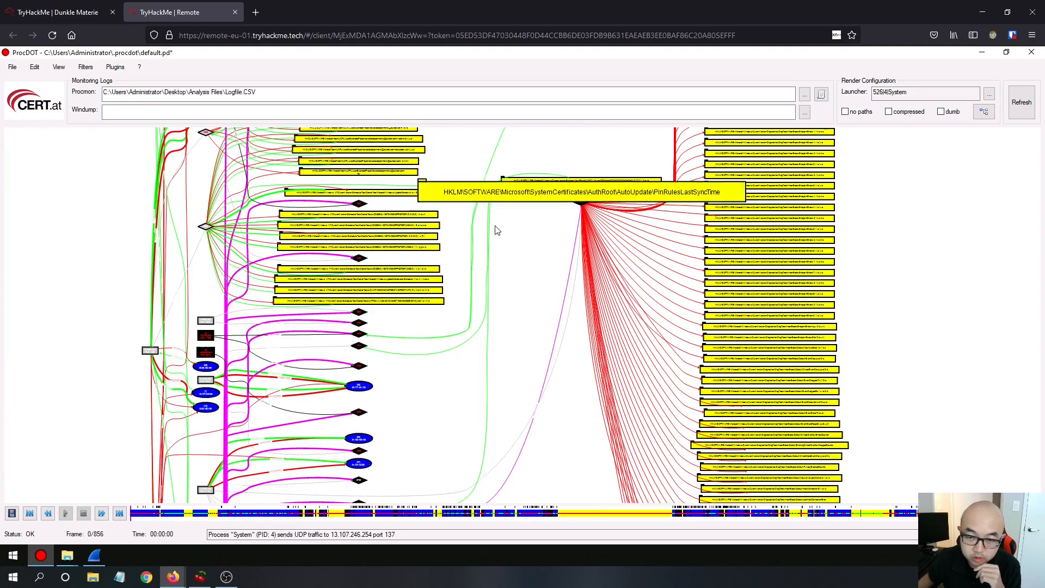
pyautogui.moveTo(530, 237); pyautogui.dragTo(649, 186)
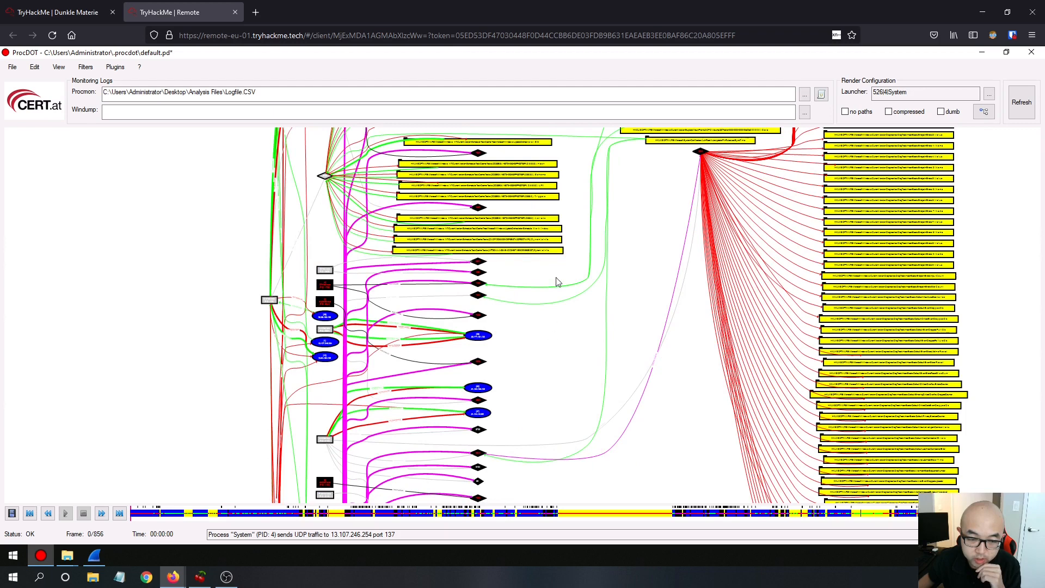
pyautogui.scroll(-3, 556, 282)
pyautogui.scroll(2, 561, 280)
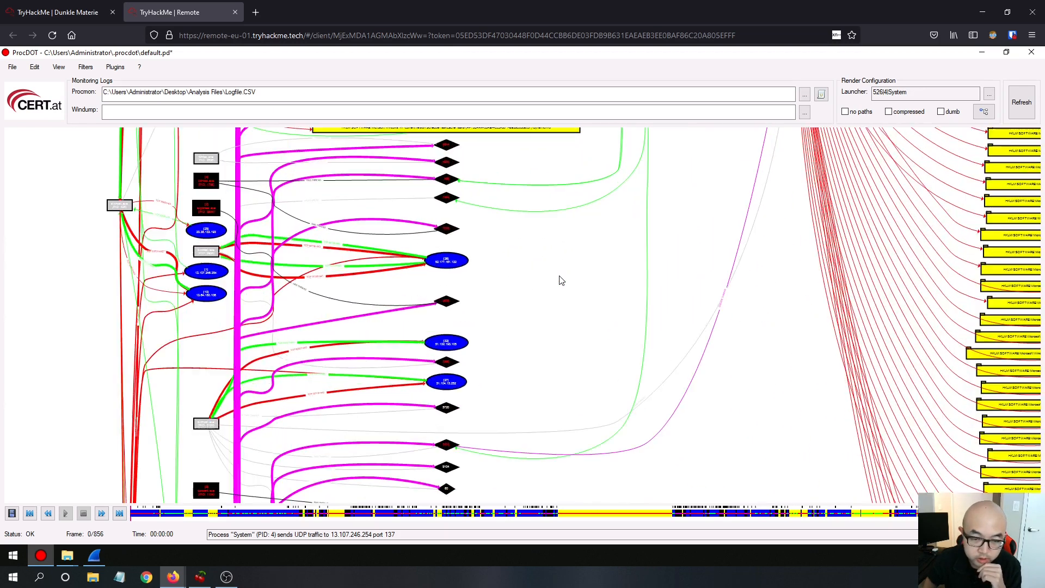
pyautogui.scroll(2, 561, 280)
pyautogui.scroll(1, 560, 278)
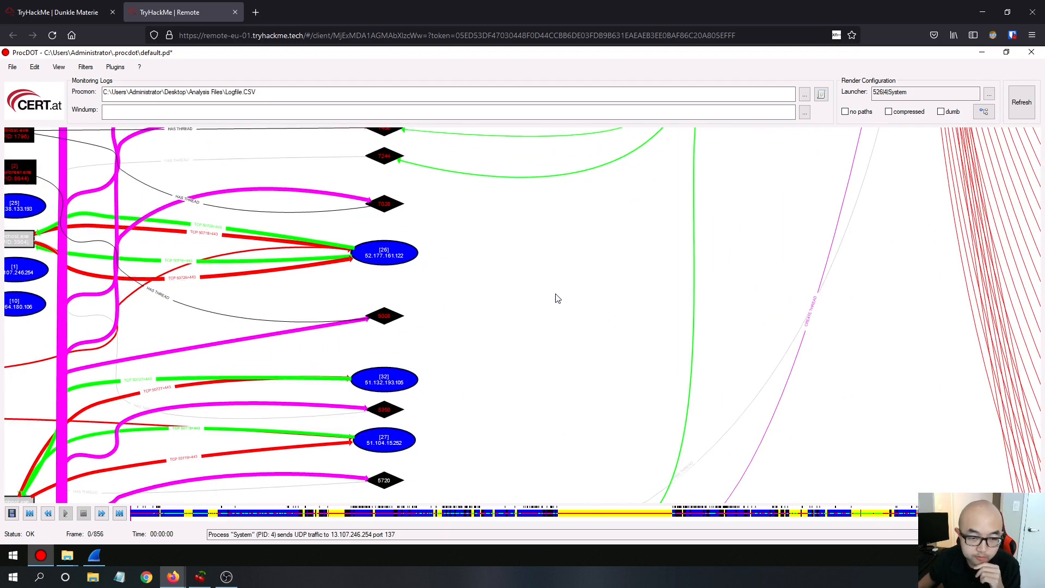
# Locate the exploreer.exe node with PID 8644 among the graph's processes and follow its thread line.
pyautogui.moveTo(556, 293); pyautogui.dragTo(916, 255)
pyautogui.scroll(-3, 821, 211)
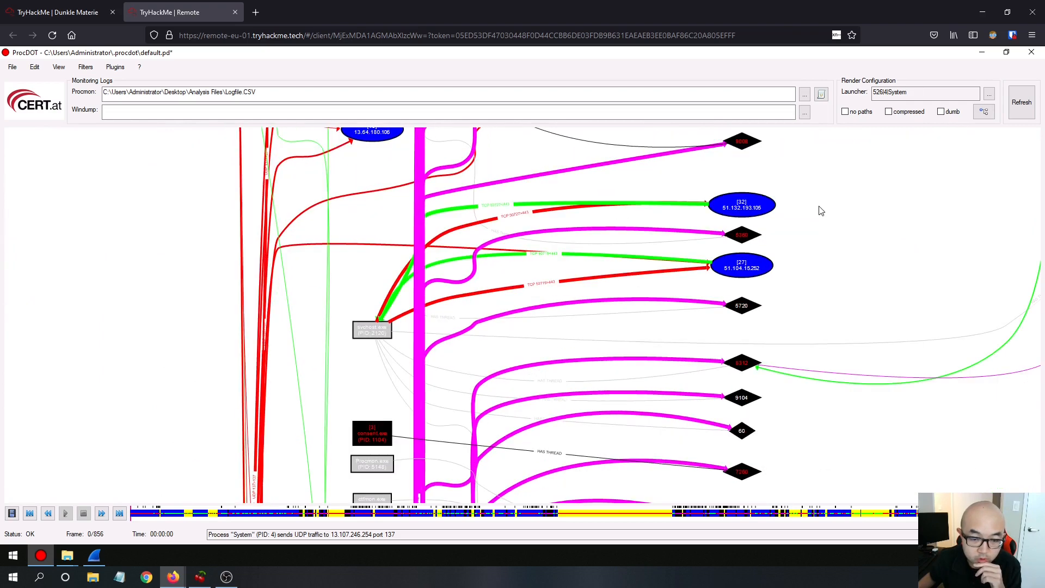
pyautogui.scroll(-3, 708, 381)
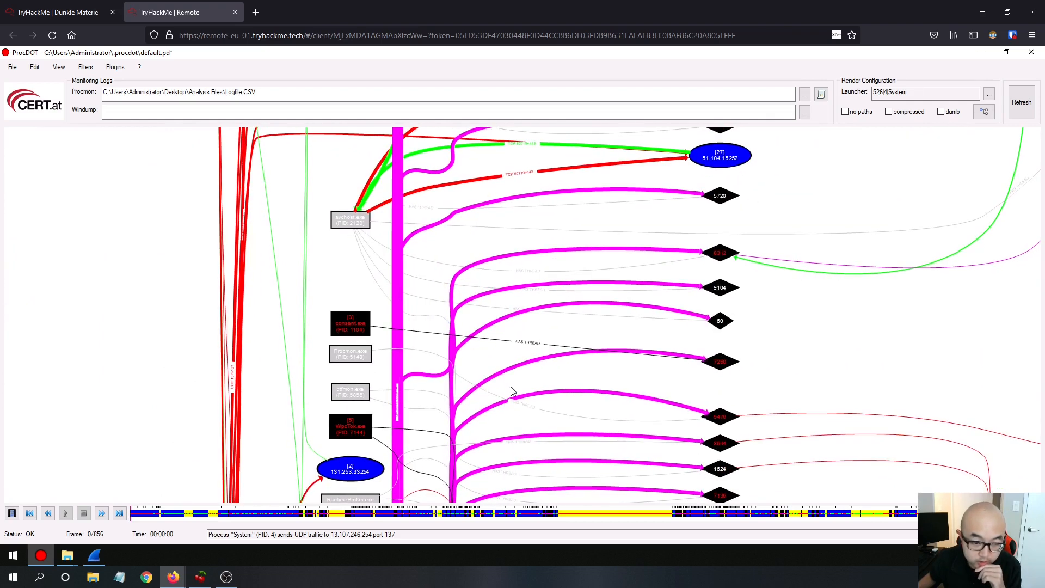
pyautogui.scroll(4, 765, 474)
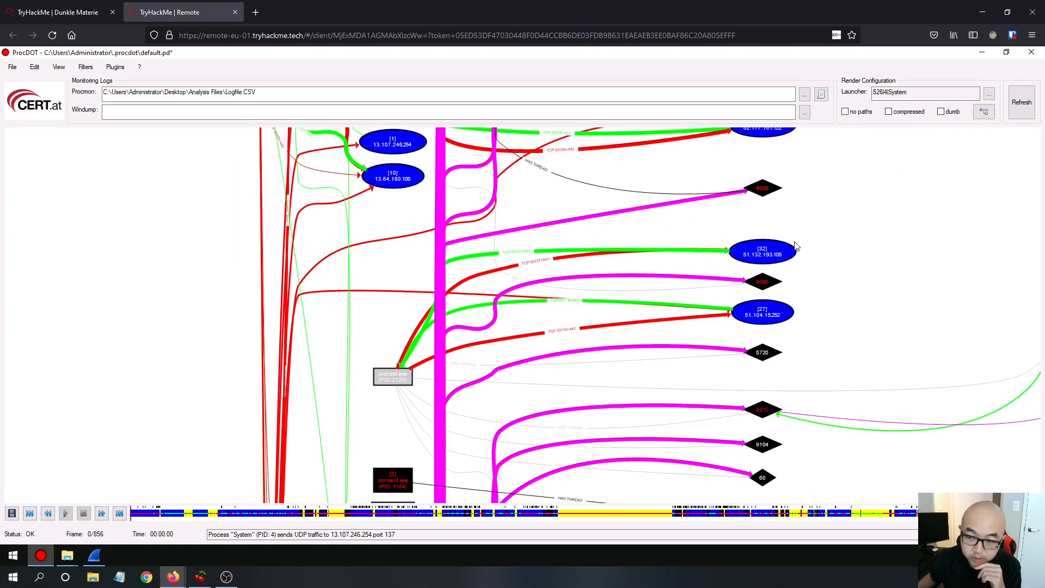
pyautogui.scroll(6, 777, 484)
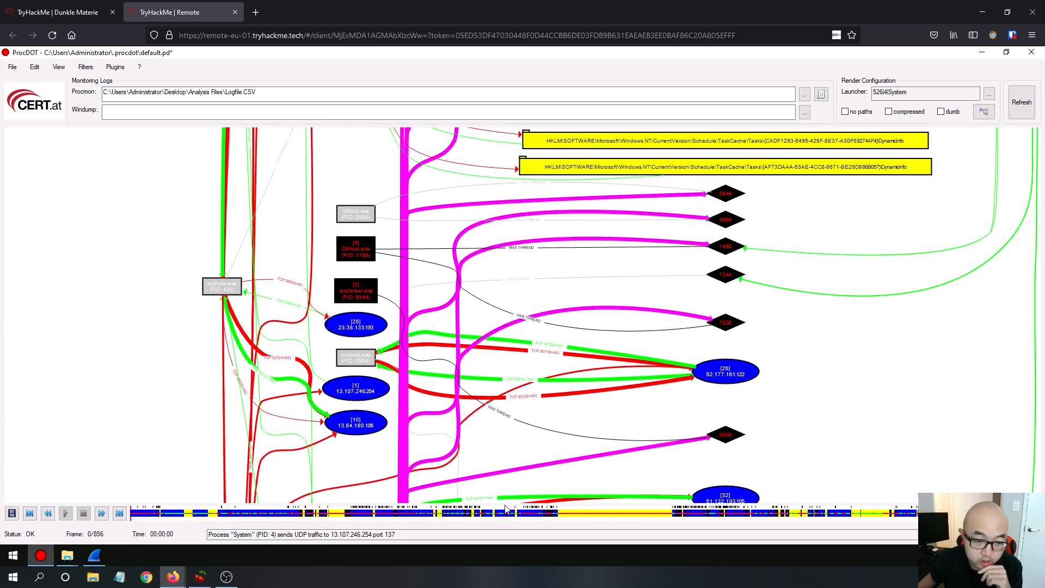
pyautogui.moveTo(505, 509); pyautogui.dragTo(574, 345)
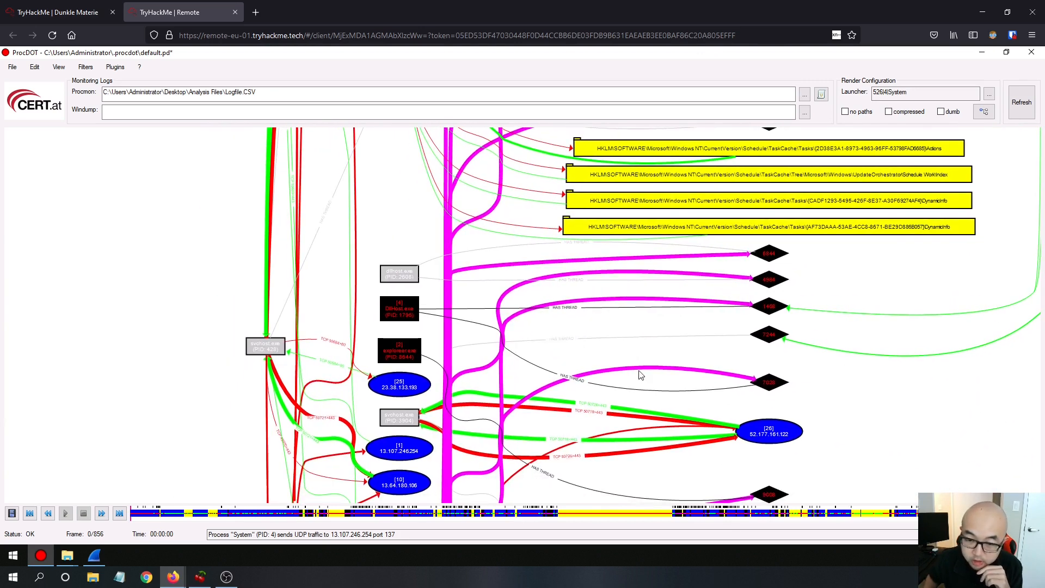
pyautogui.scroll(3, 639, 374)
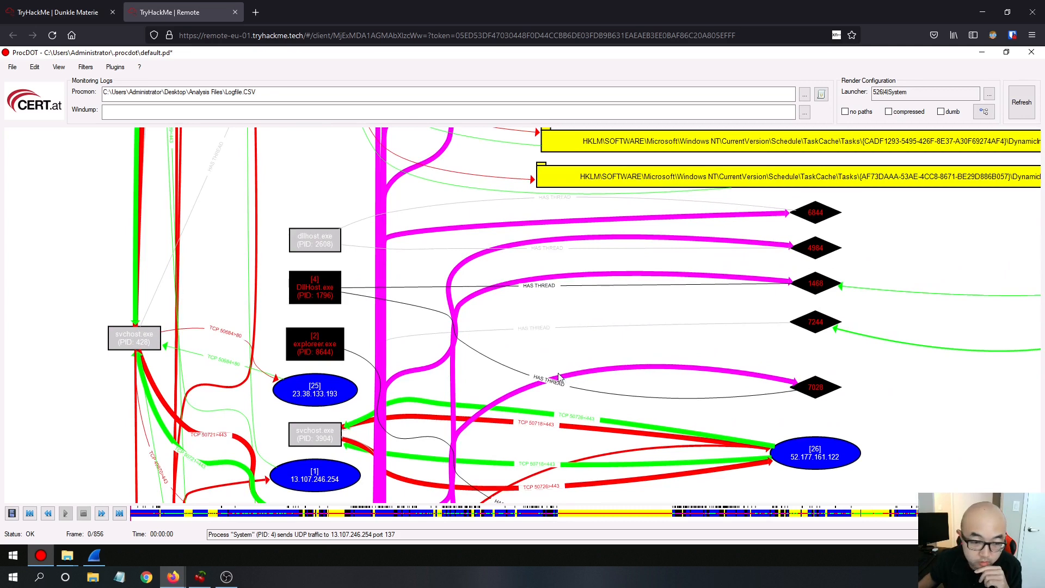
pyautogui.moveTo(515, 345); pyautogui.dragTo(613, 306)
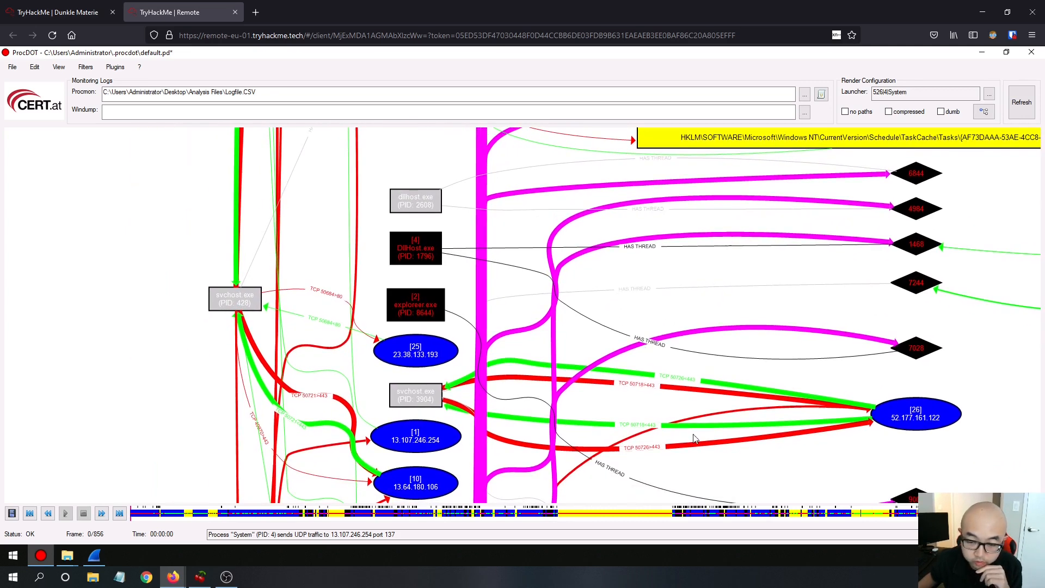
pyautogui.moveTo(700, 423); pyautogui.dragTo(659, 344)
pyautogui.moveTo(710, 406); pyautogui.dragTo(753, 456)
pyautogui.moveTo(540, 300); pyautogui.dragTo(551, 324)
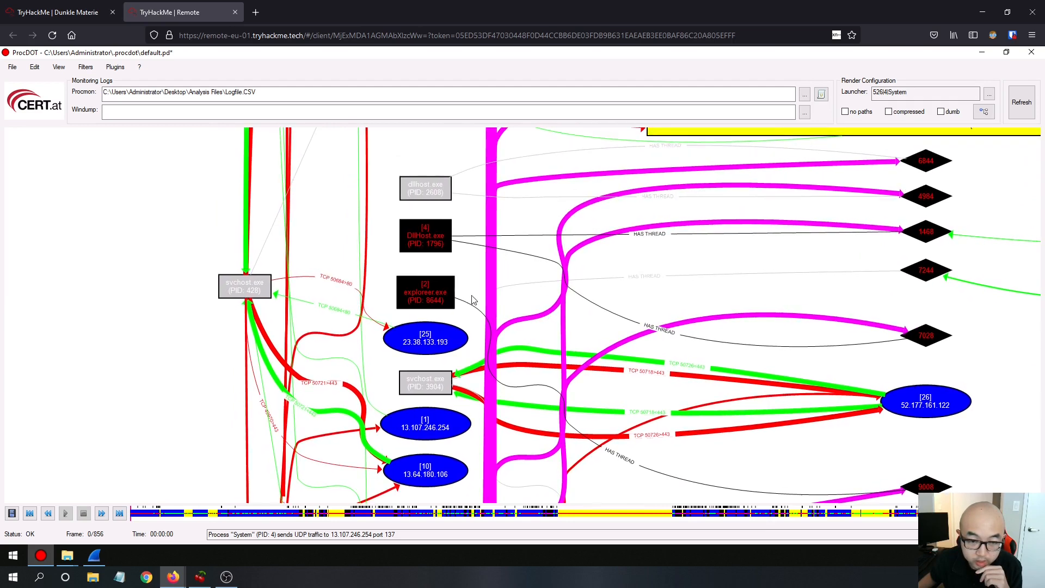
# Open the details of the exploreer.exe process, PID 8644, and highlight its full path.
pyautogui.click(446, 312)
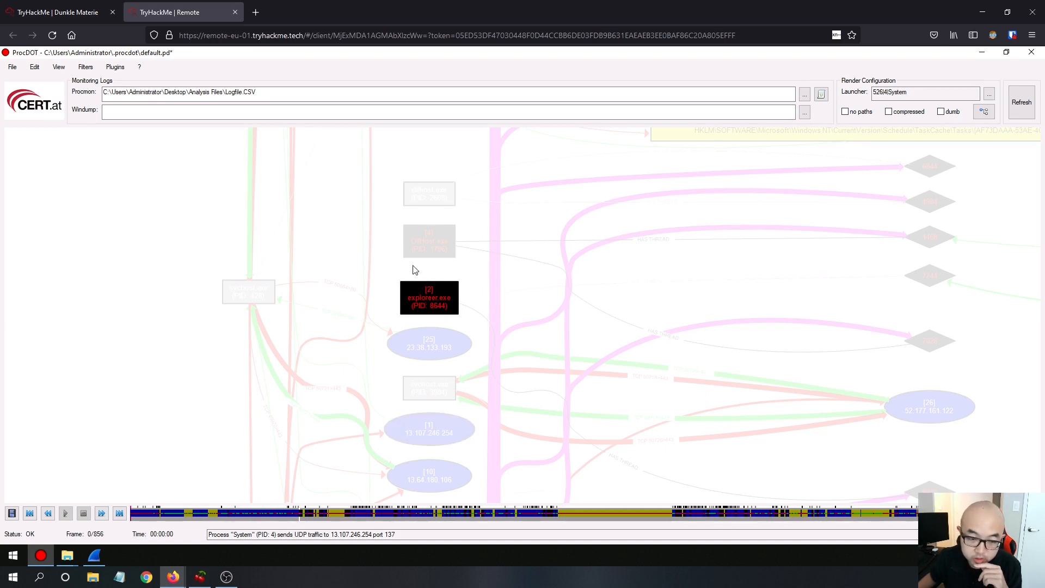
pyautogui.rightClick(449, 305)
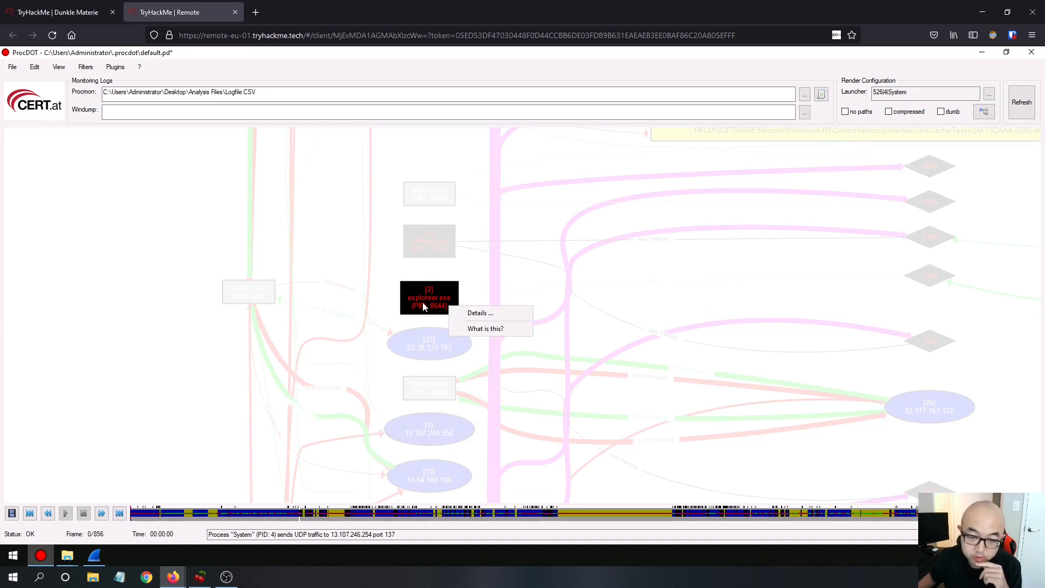
pyautogui.click(502, 313)
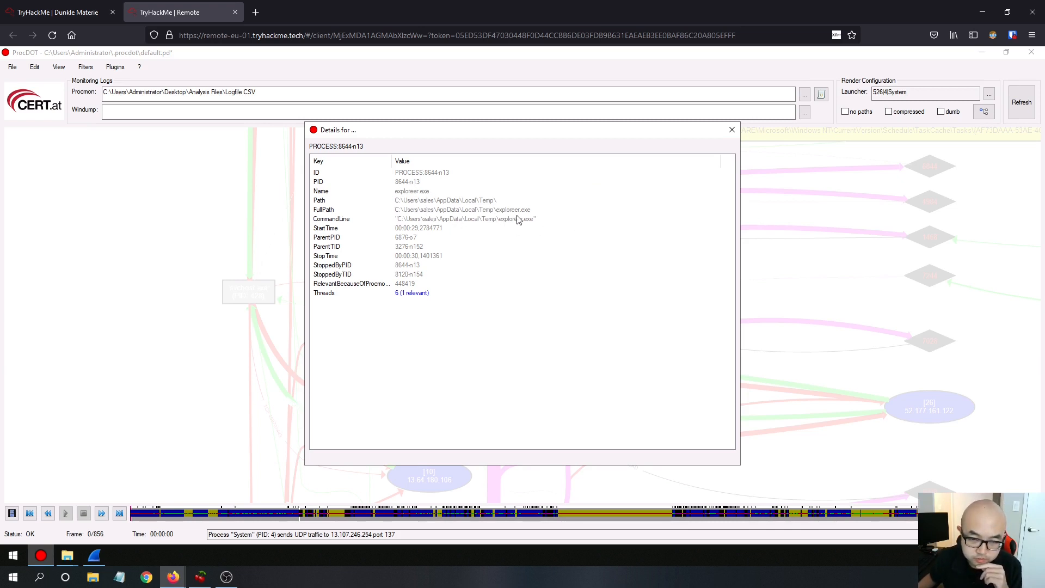
pyautogui.click(456, 212)
# Read the room's questions on the execution path and the two C2 domains, then return and close the process details.
pyautogui.click(67, 12)
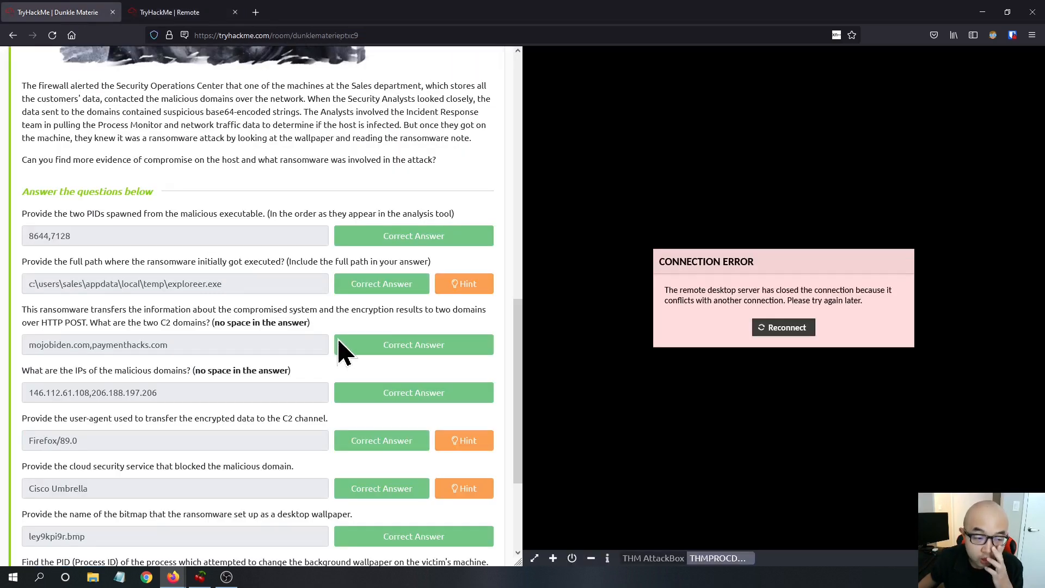
pyautogui.scroll(-3, 188, 283)
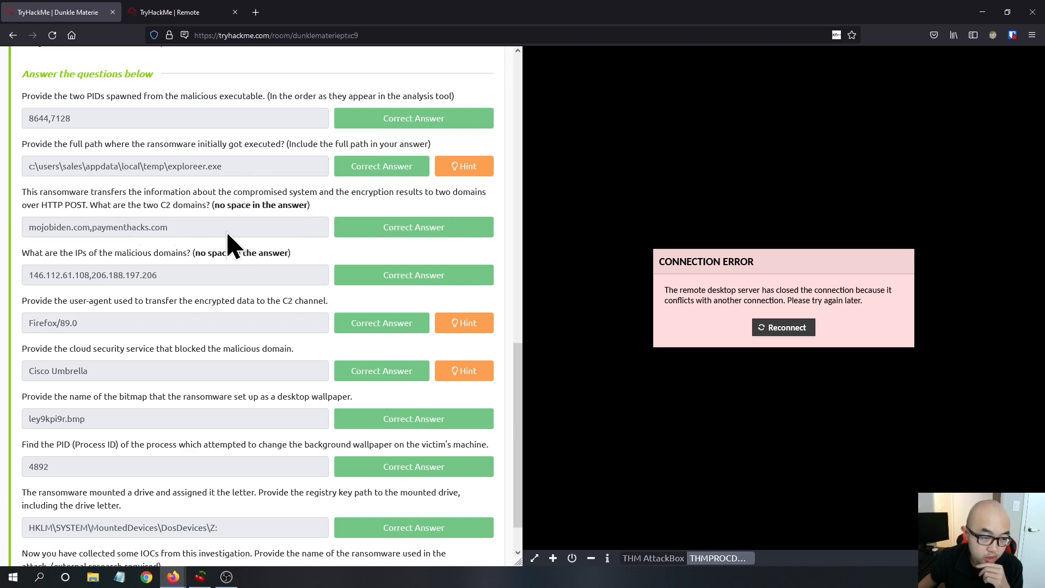
pyautogui.click(207, 13)
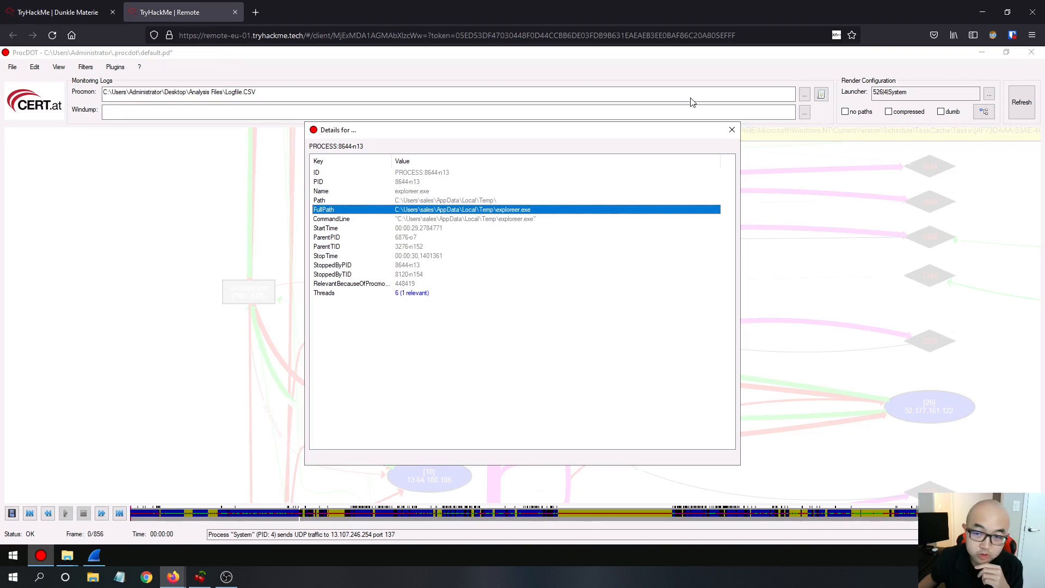
pyautogui.click(732, 129)
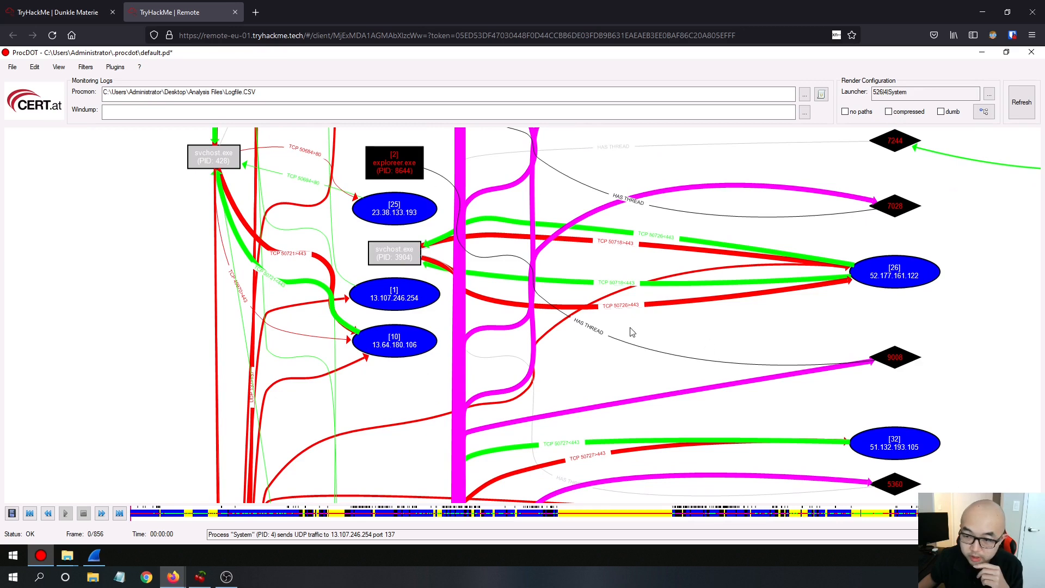
# Locate the second exploreer.exe node, PID 7128, in the graph and examine the IP addresses it connects to.
pyautogui.moveTo(735, 392); pyautogui.dragTo(711, 417)
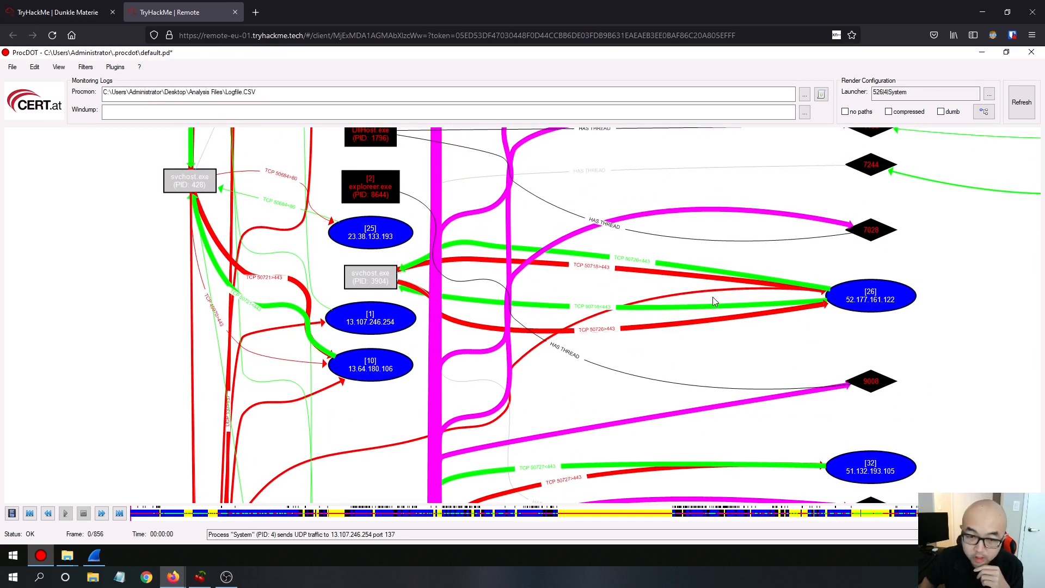
pyautogui.scroll(-2, 713, 297)
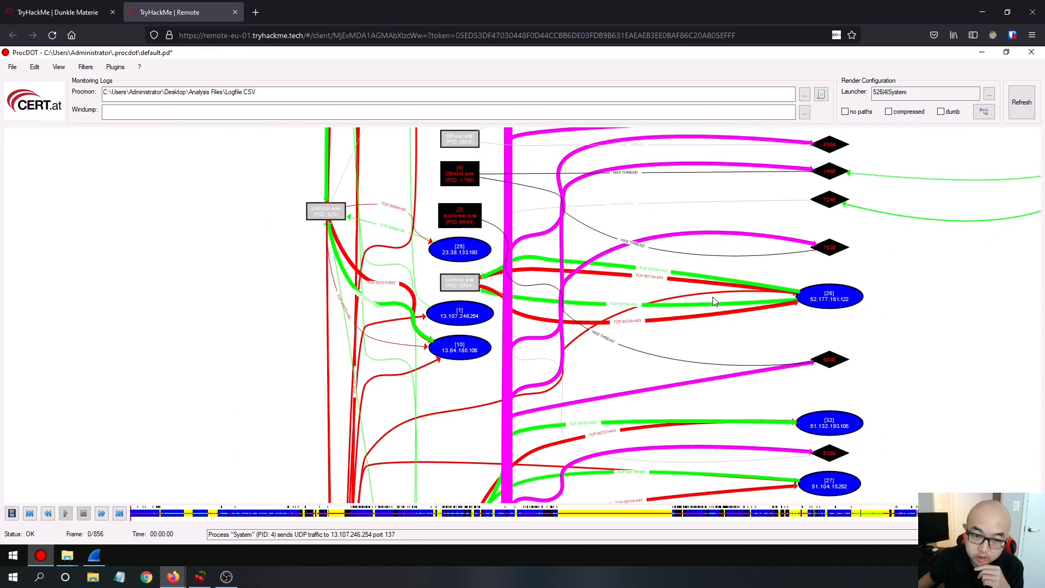
pyautogui.scroll(-1, 714, 301)
pyautogui.moveTo(705, 229); pyautogui.dragTo(654, 415)
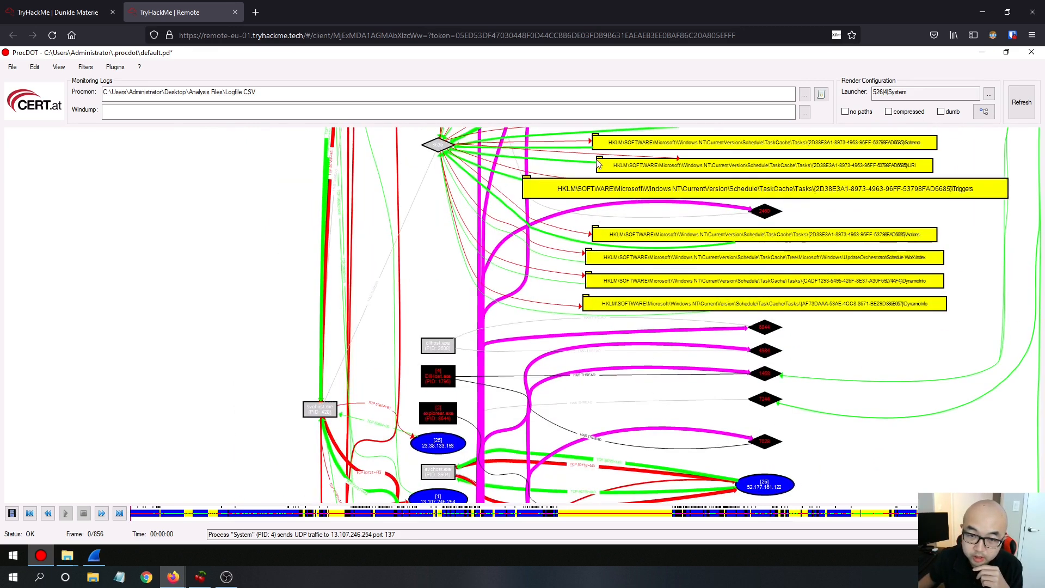
pyautogui.moveTo(589, 141); pyautogui.dragTo(589, 396)
pyautogui.moveTo(584, 247); pyautogui.dragTo(534, 466)
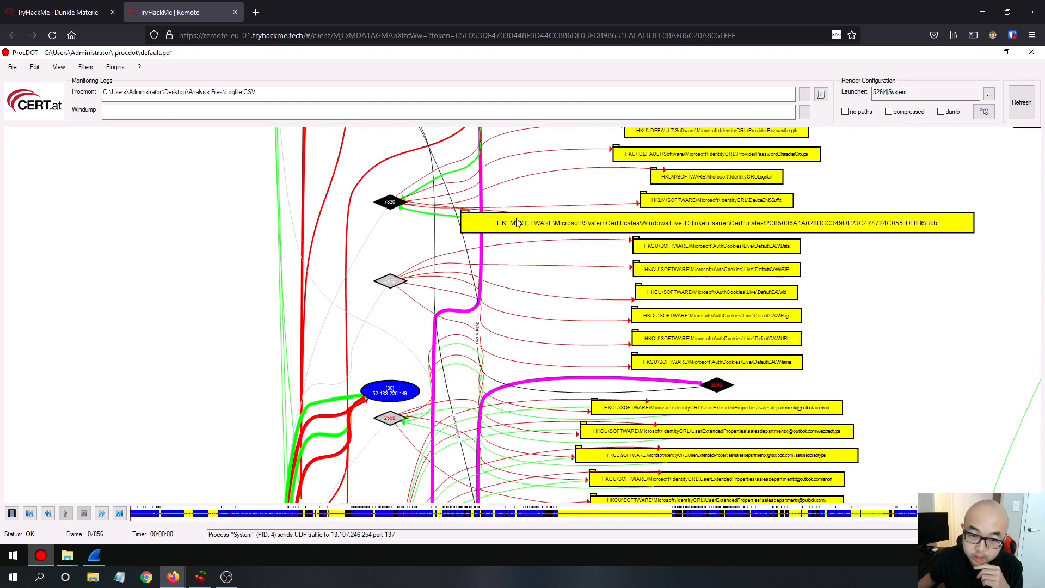
pyautogui.moveTo(516, 219); pyautogui.dragTo(509, 410)
pyautogui.moveTo(469, 293); pyautogui.dragTo(512, 327)
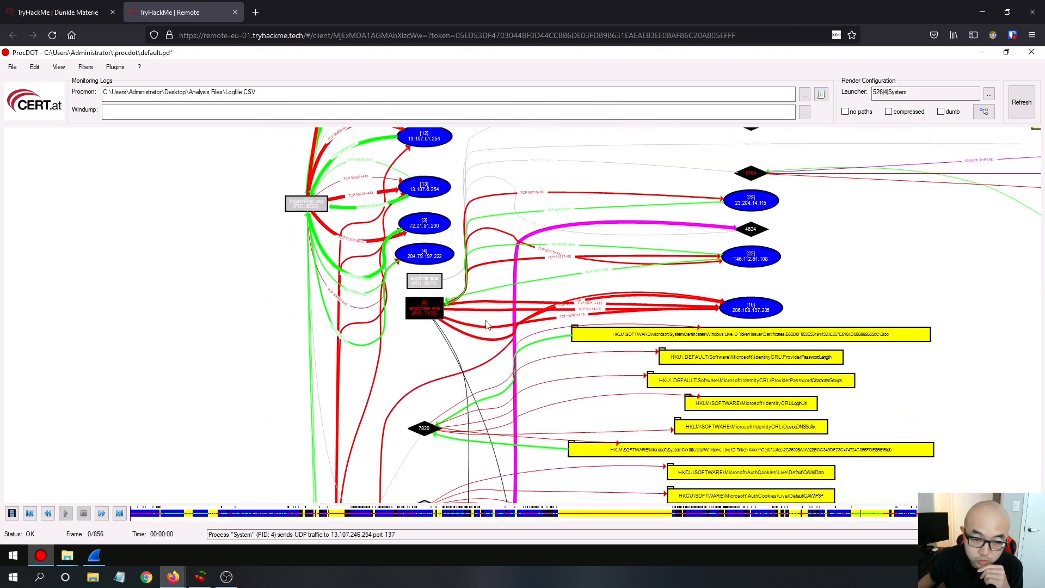
# Follow the TCP connection lines from exploreer.exe, PID 7128, to their destination IP nodes in the graph.
pyautogui.moveTo(460, 349); pyautogui.dragTo(489, 345)
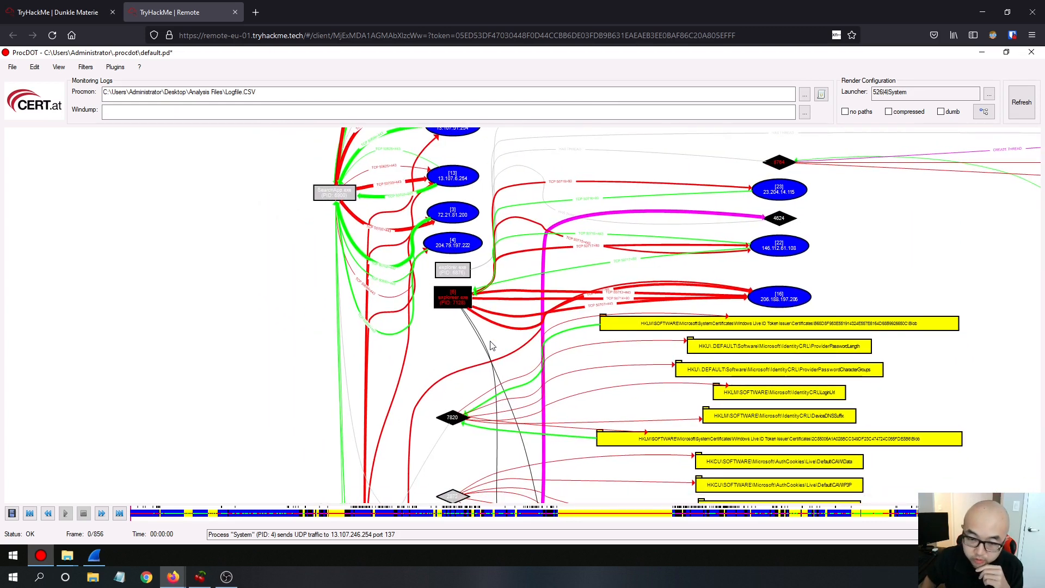
pyautogui.scroll(1, 491, 346)
pyautogui.scroll(2, 492, 346)
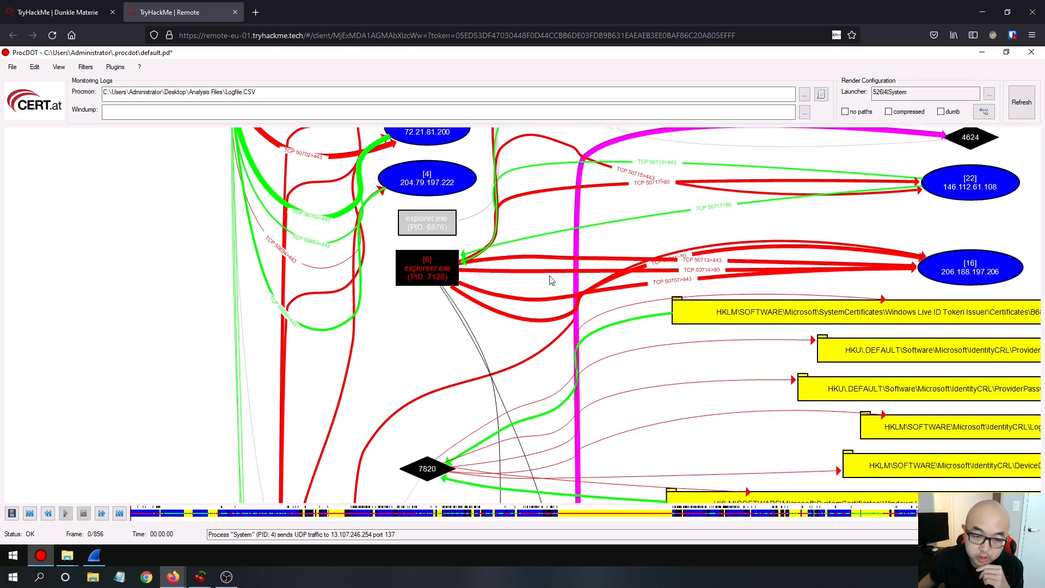
pyautogui.moveTo(551, 281); pyautogui.dragTo(524, 318)
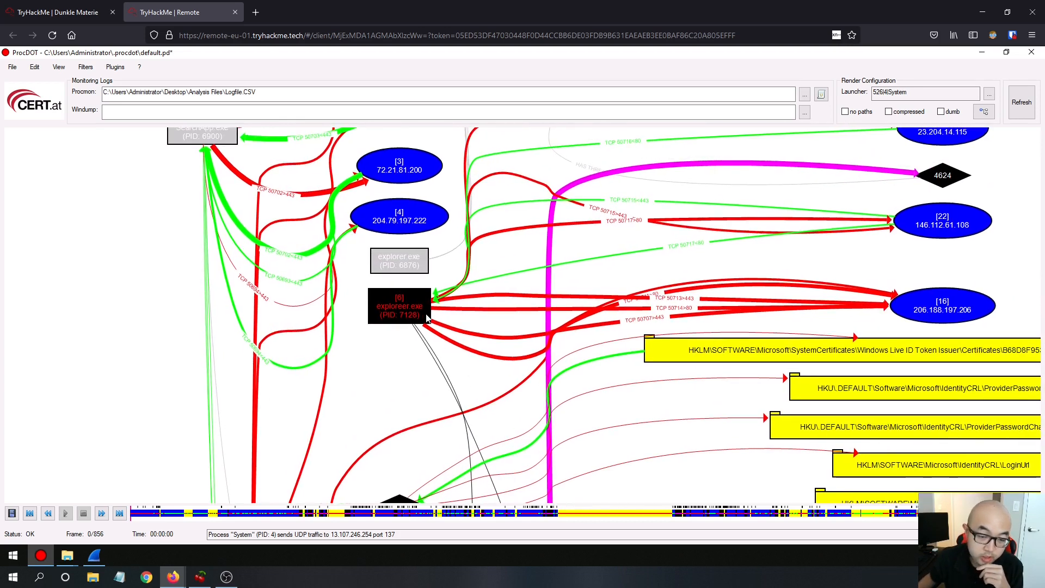
pyautogui.moveTo(651, 256); pyautogui.dragTo(456, 266)
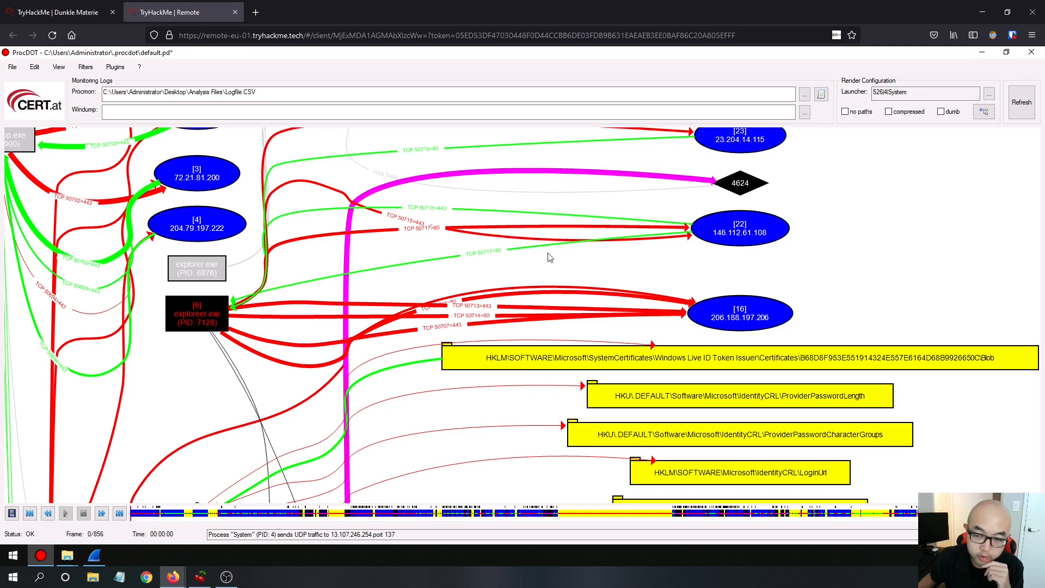
pyautogui.moveTo(794, 241); pyautogui.dragTo(718, 260)
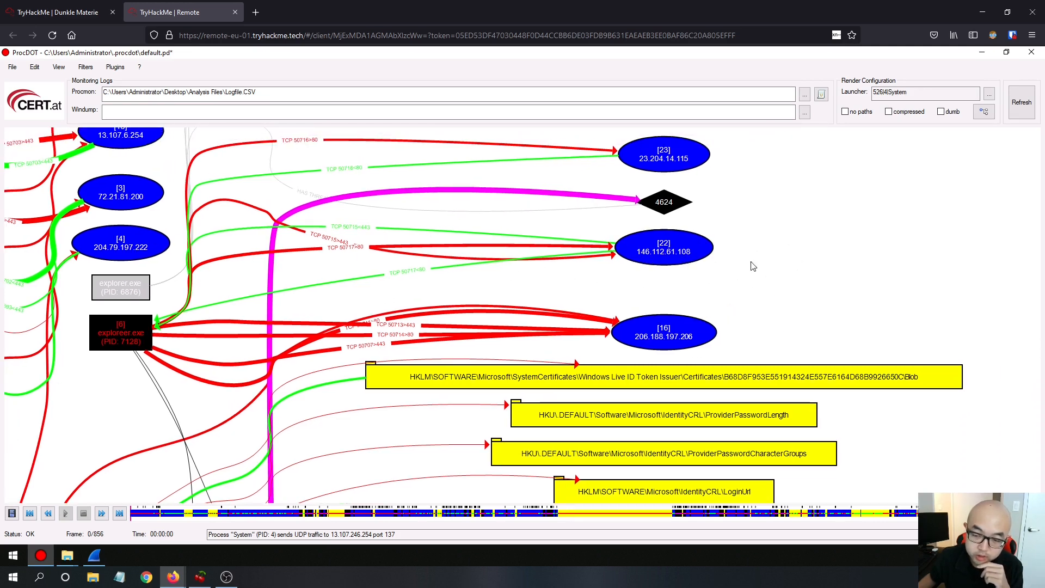
pyautogui.scroll(-2, 619, 296)
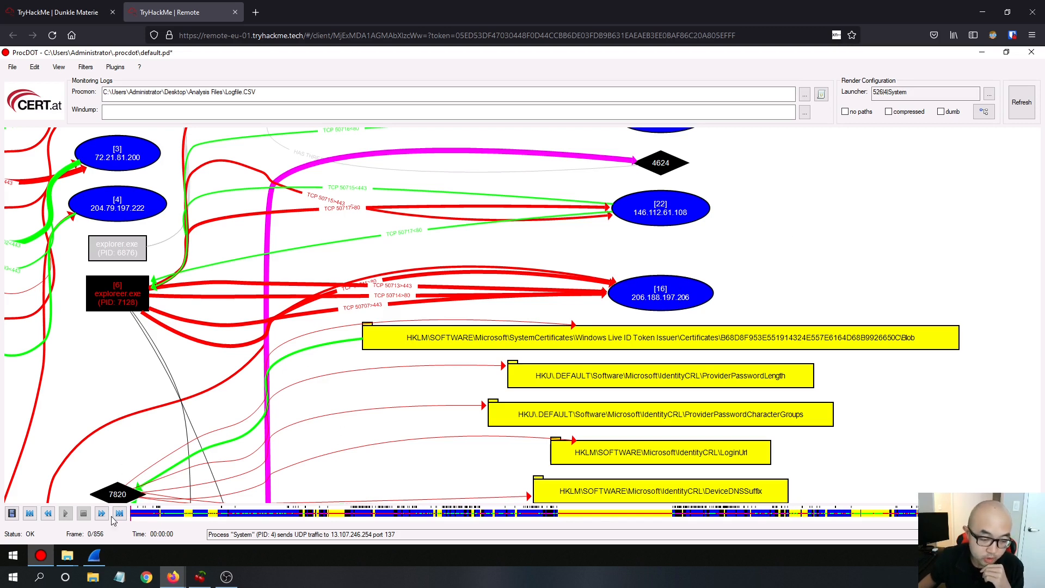
# Switch to the traffic.pcap capture in Wireshark, maximize its window and begin an http display filter.
pyautogui.click(93, 555)
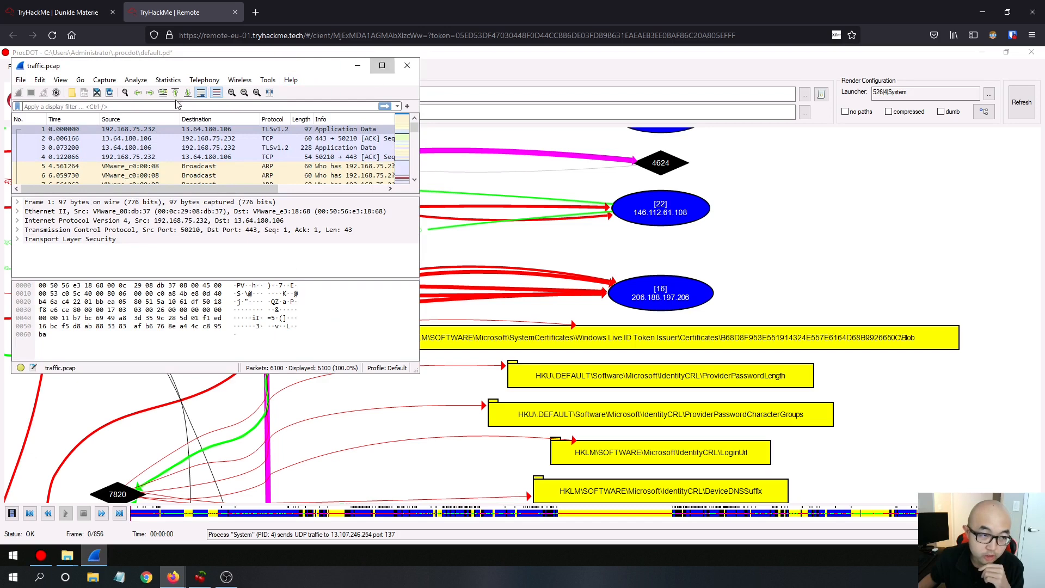
pyautogui.click(382, 65)
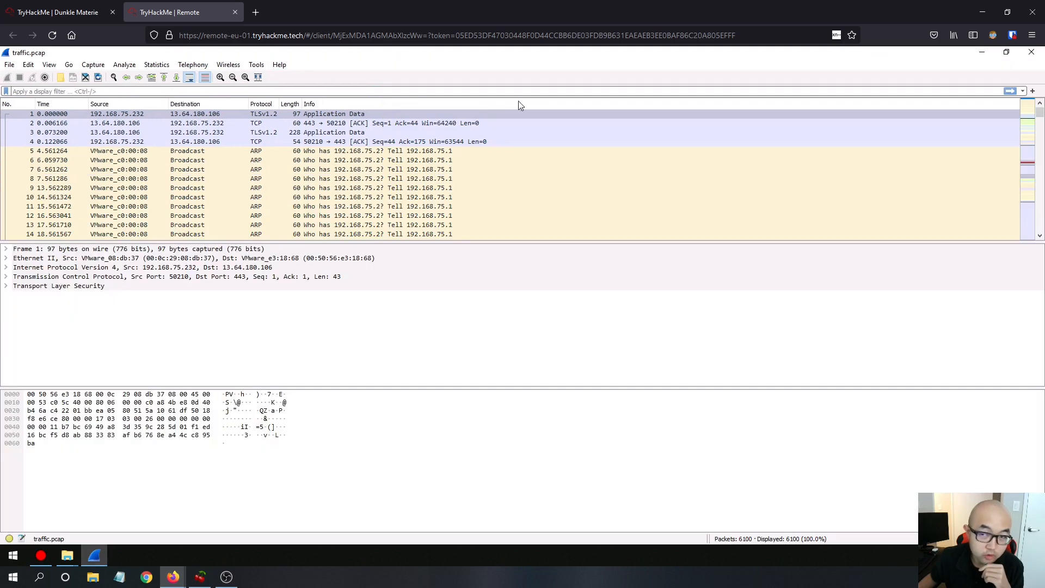
pyautogui.click(218, 92)
pyautogui.write('htt')
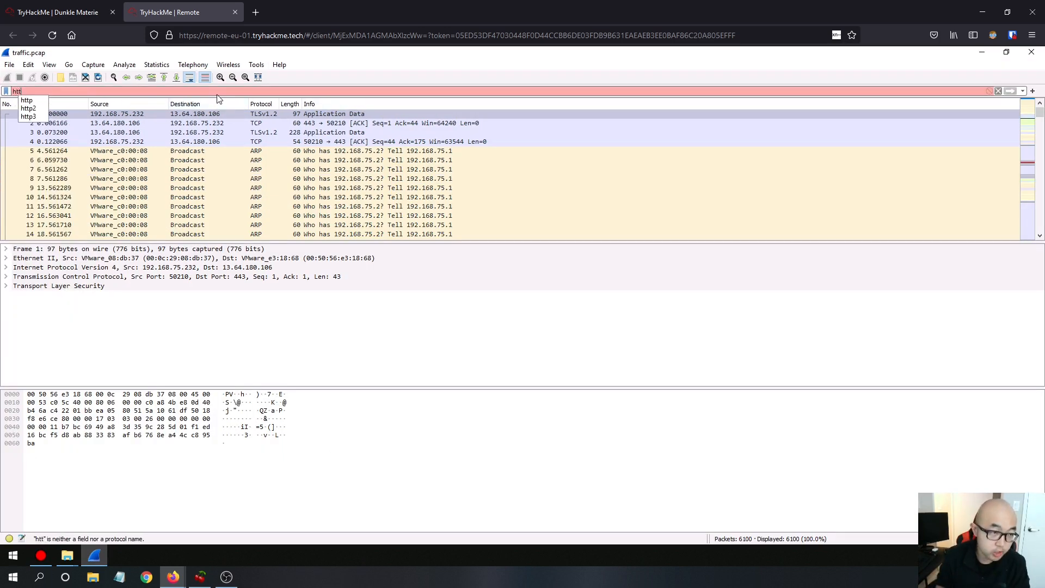
pyautogui.write('p.')
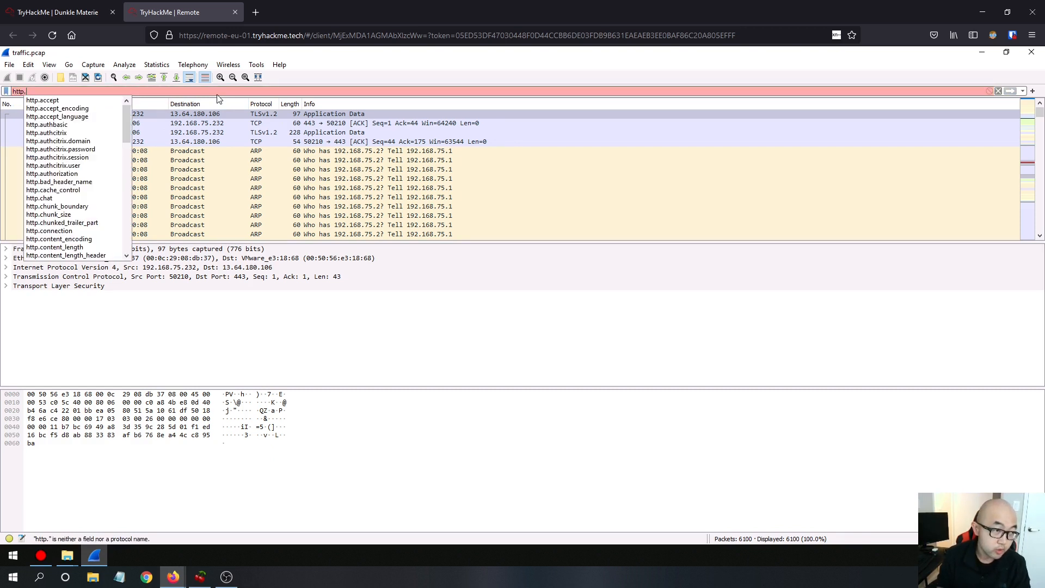
pyautogui.write('method.')
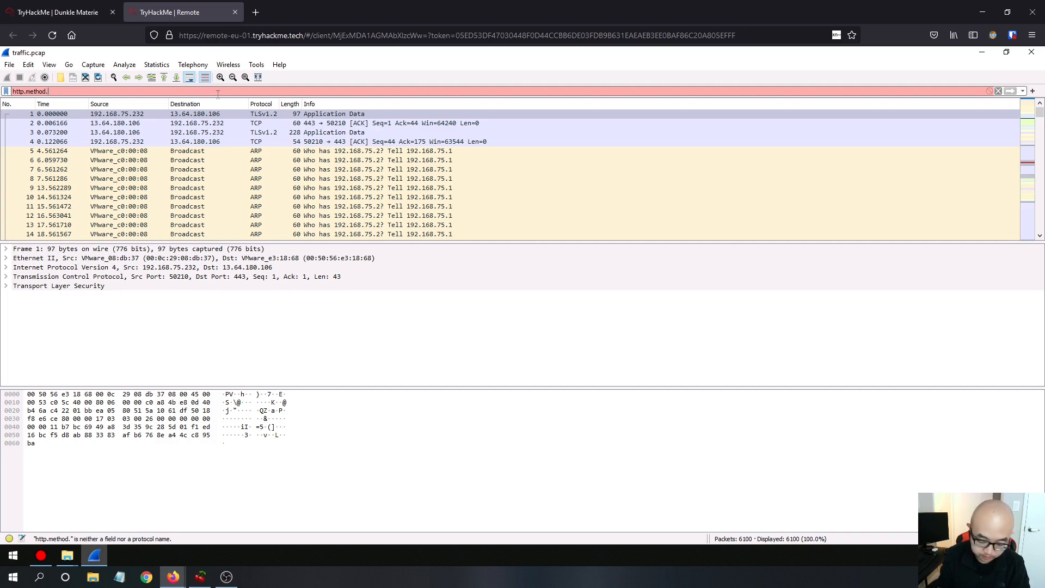
pyautogui.press('BackSpace')
pyautogui.press('BackSpace')
pyautogui.press('BackSpace')
pyautogui.press('BackSpace')
pyautogui.press('BackSpace')
pyautogui.press('BackSpace')
pyautogui.press('BackSpace')
pyautogui.press('BackSpace')
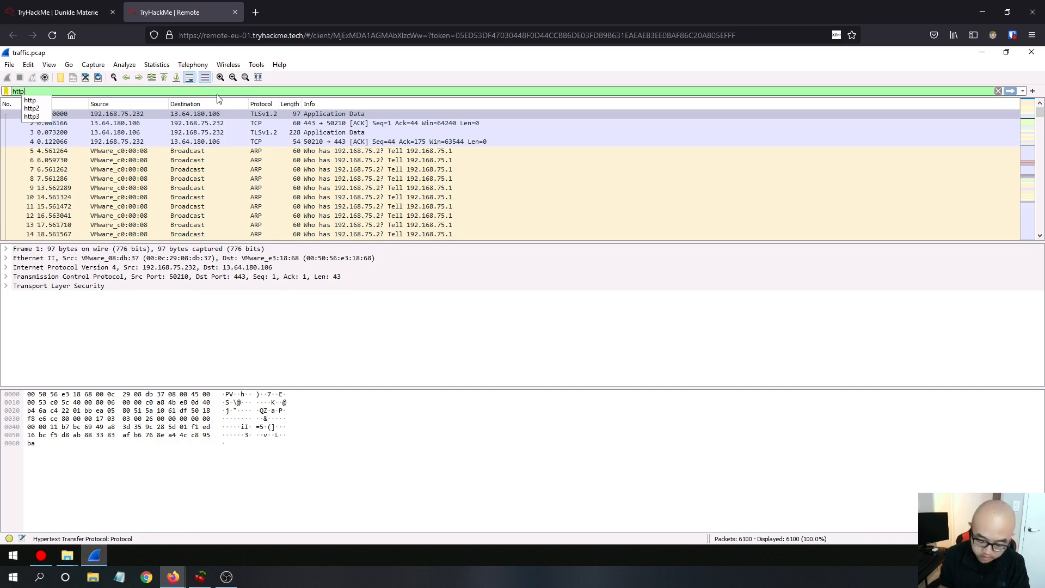
# Complete and apply the display filter http.request.method == "POST" on the captured packets.
pyautogui.write('.re')
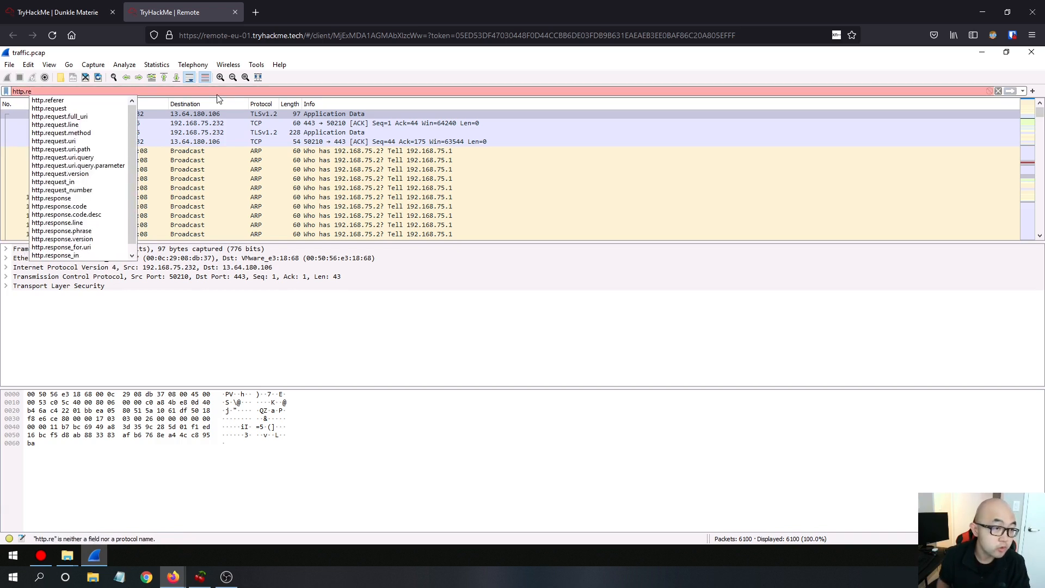
pyautogui.press('Down')
pyautogui.press('Down')
pyautogui.press('Return')
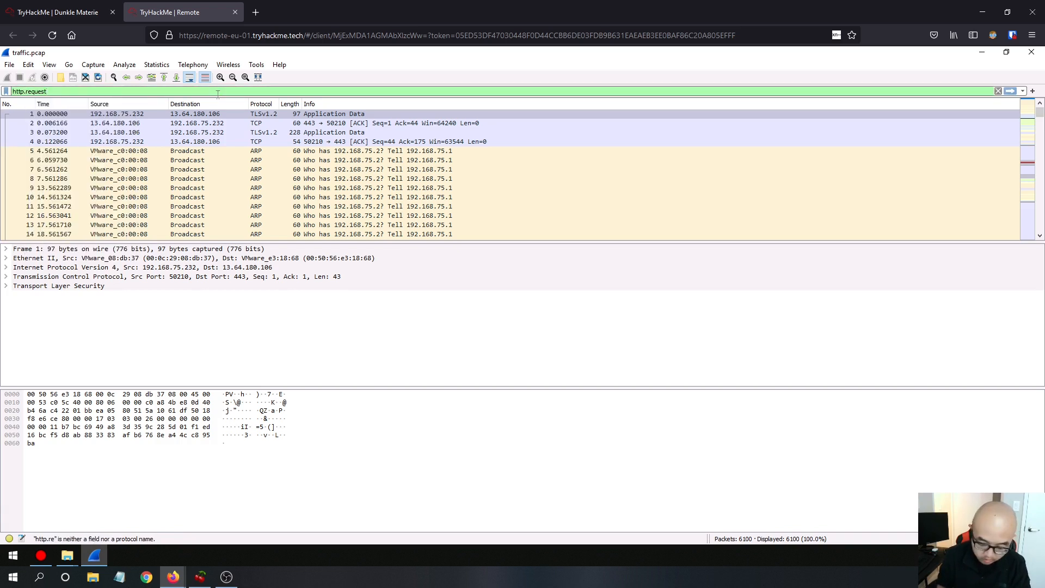
pyautogui.write('.method == ')
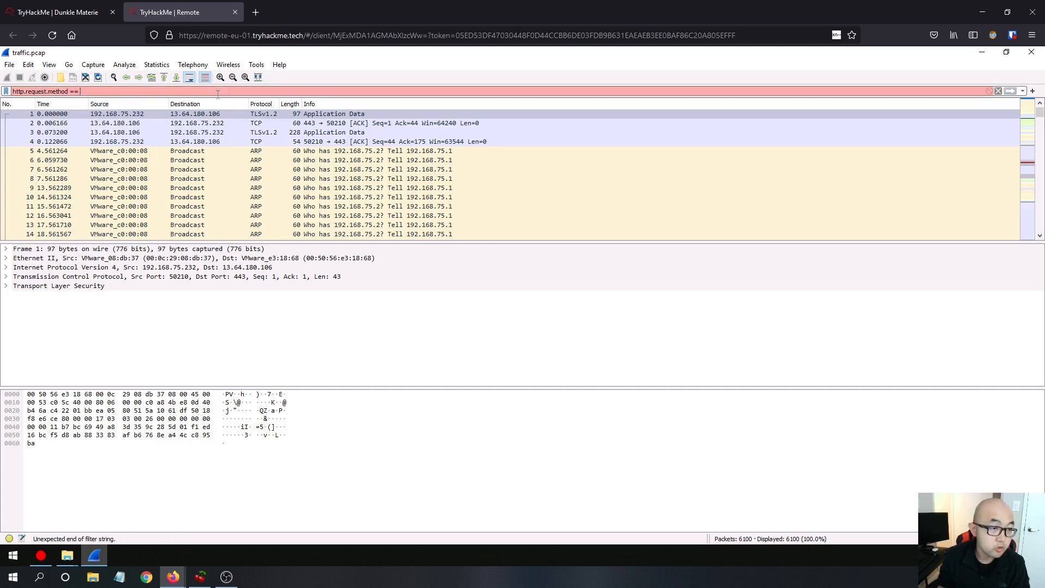
pyautogui.write('"PO')
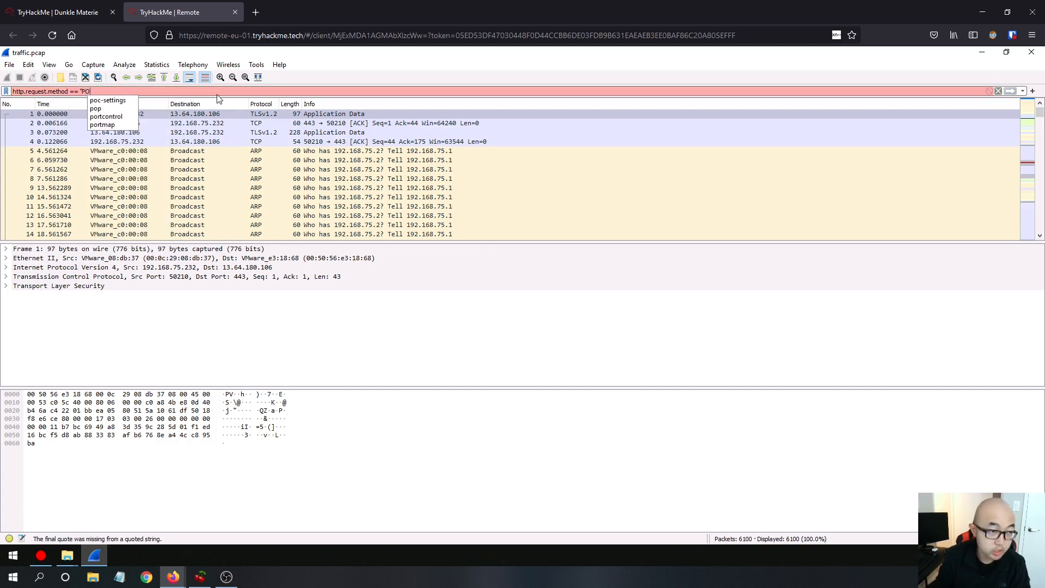
pyautogui.press('BackSpace')
pyautogui.write('OS')
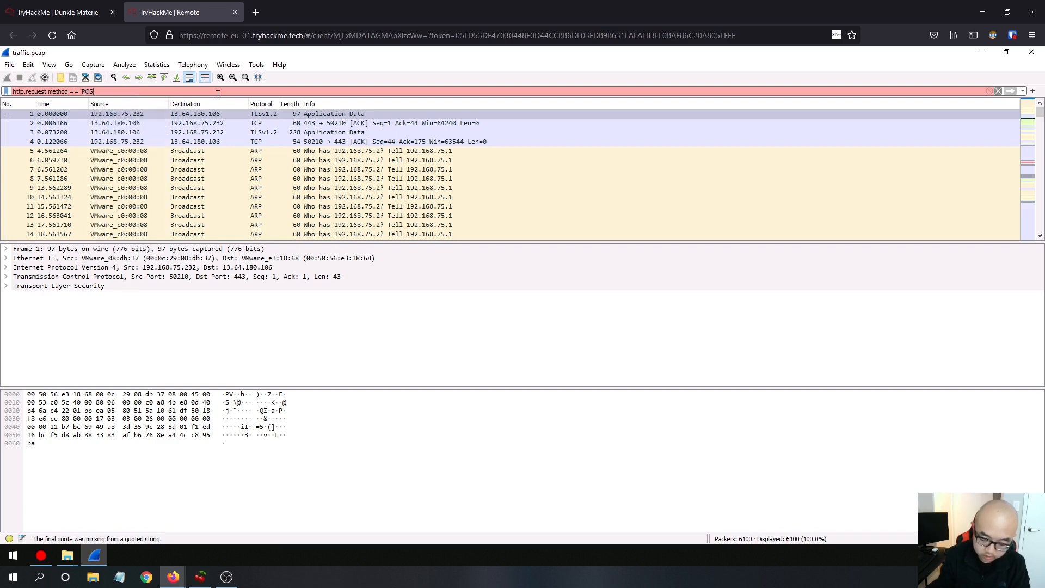
pyautogui.write('T"')
pyautogui.press('Return')
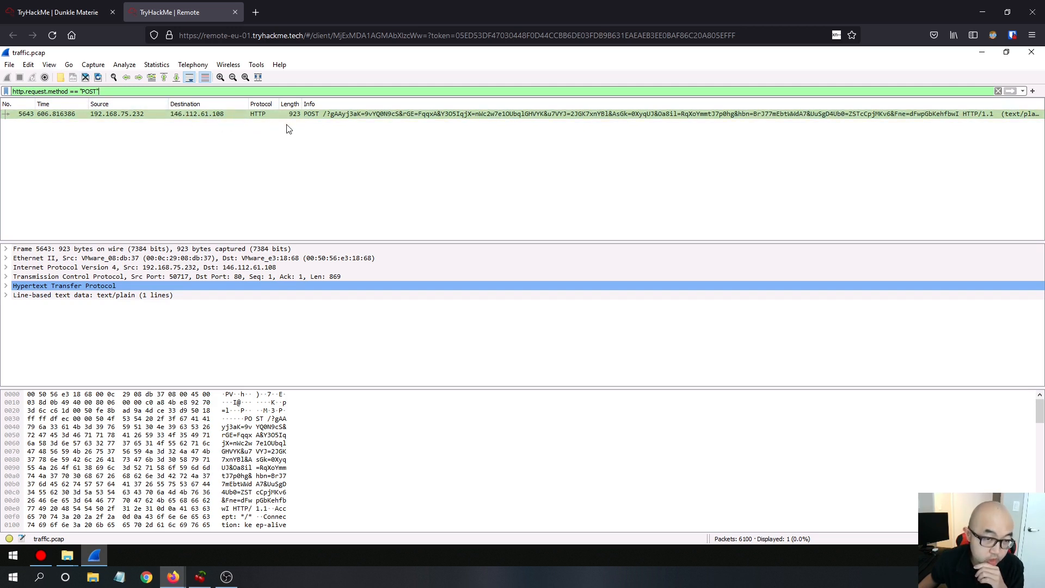
# Enable name resolution for network addresses in the packet list.
pyautogui.click(49, 65)
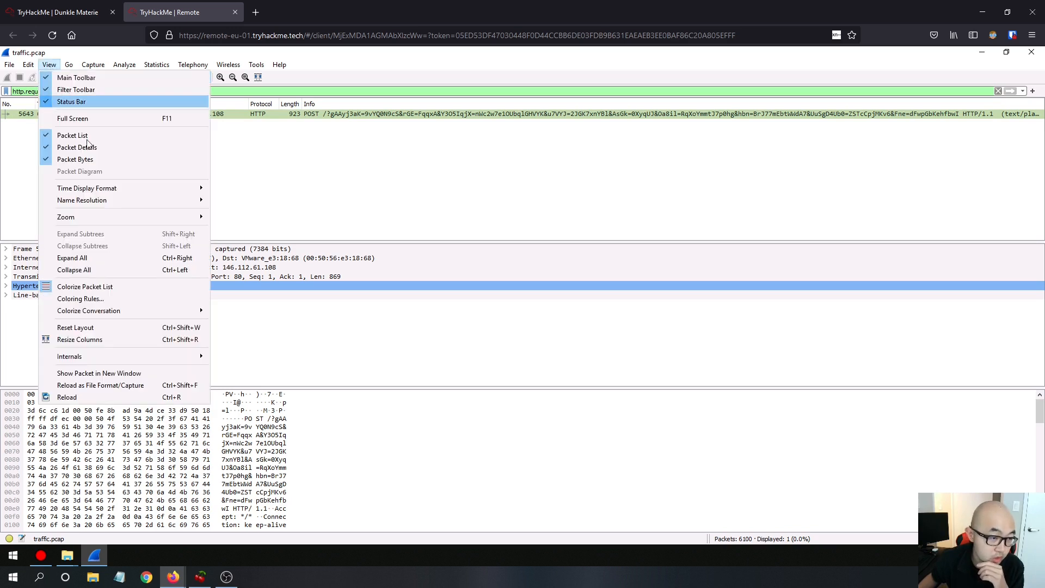
pyautogui.moveTo(95, 203)
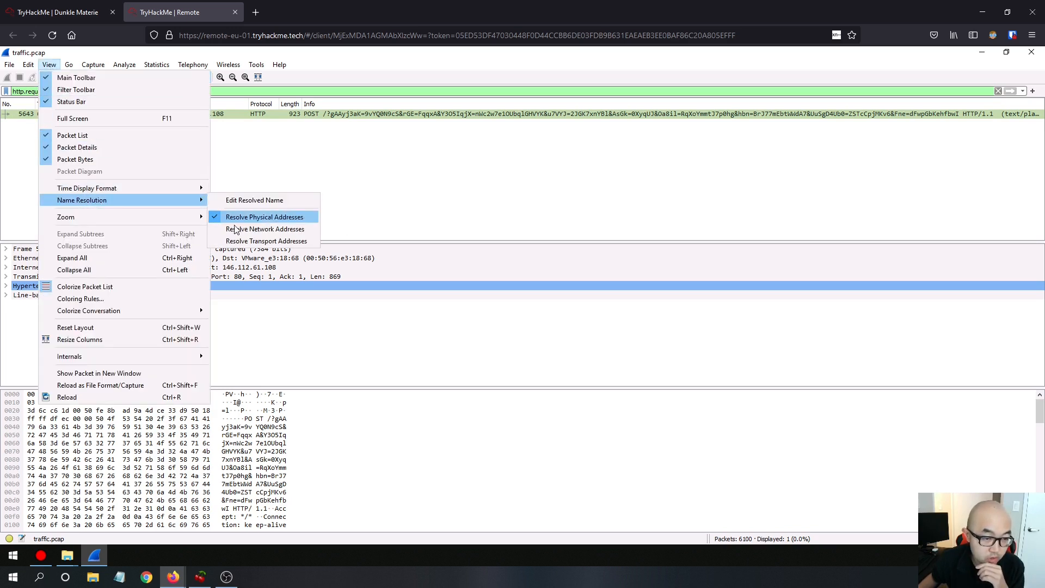
pyautogui.click(252, 230)
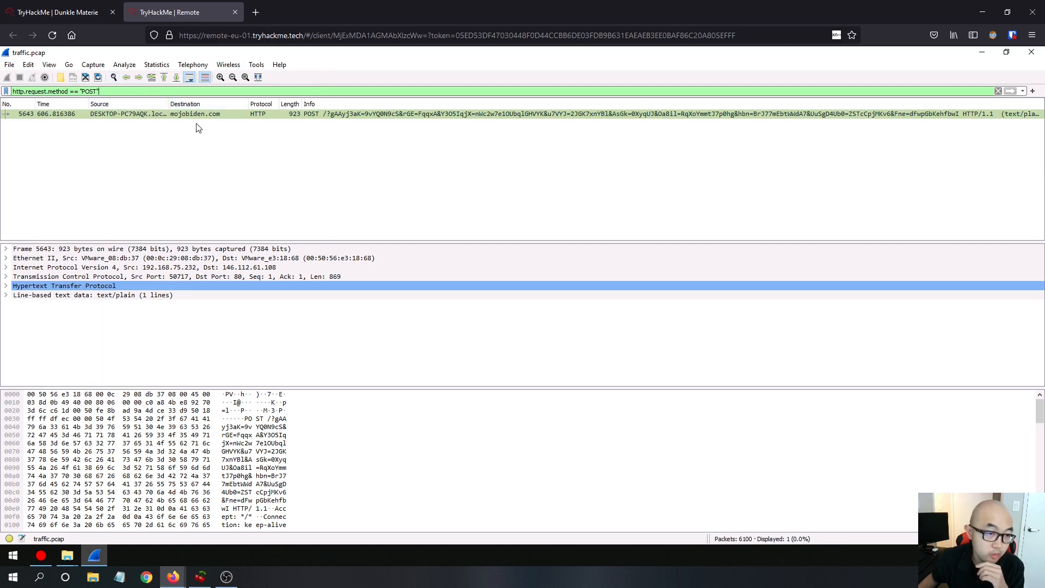
# Check the room's question on the two C2 domains, then return to ProcDOT and examine the remote IPs of PID 7128.
pyautogui.click(89, 13)
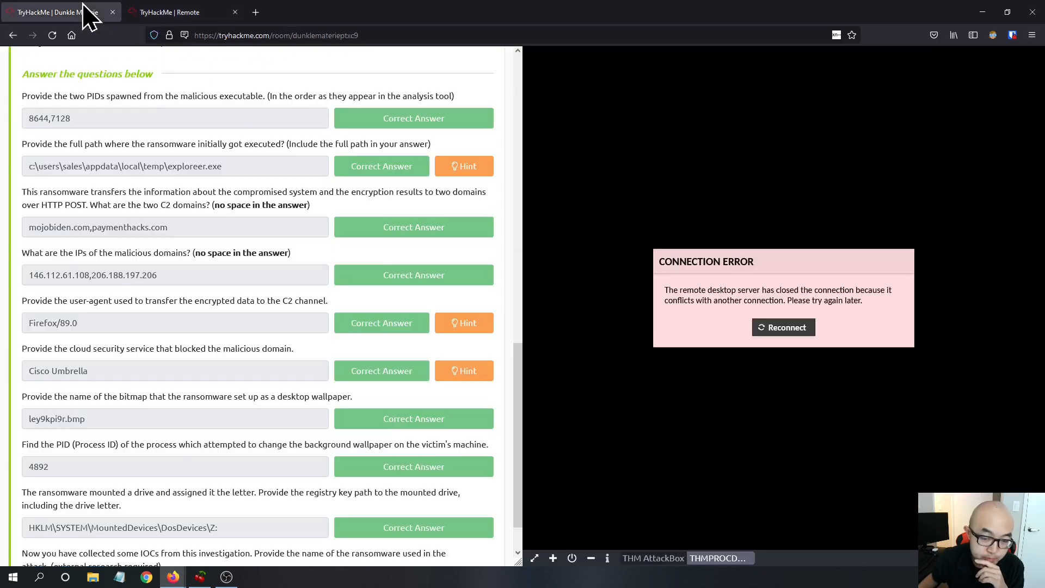
pyautogui.click(181, 13)
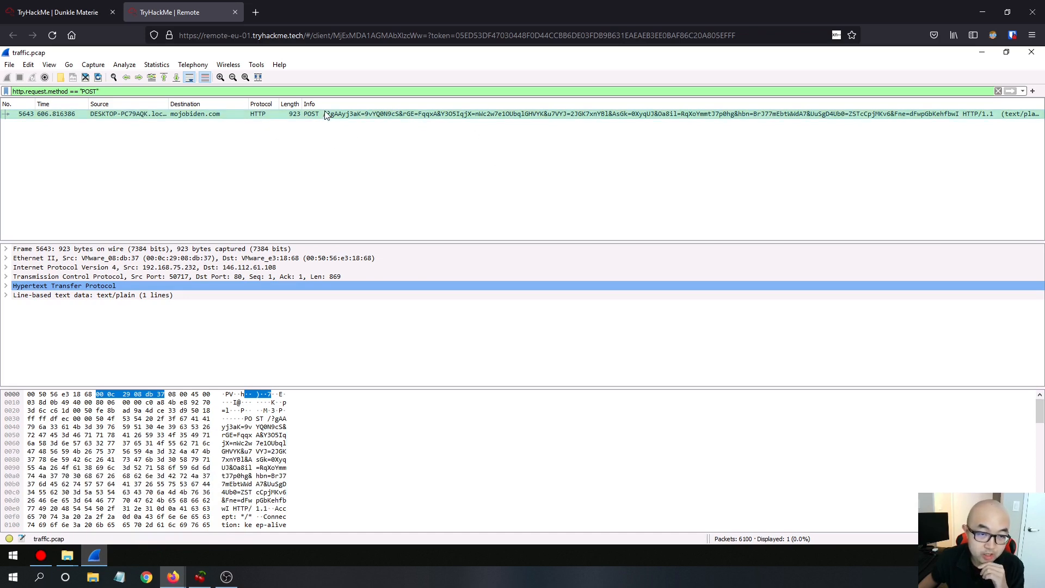
pyautogui.click(41, 555)
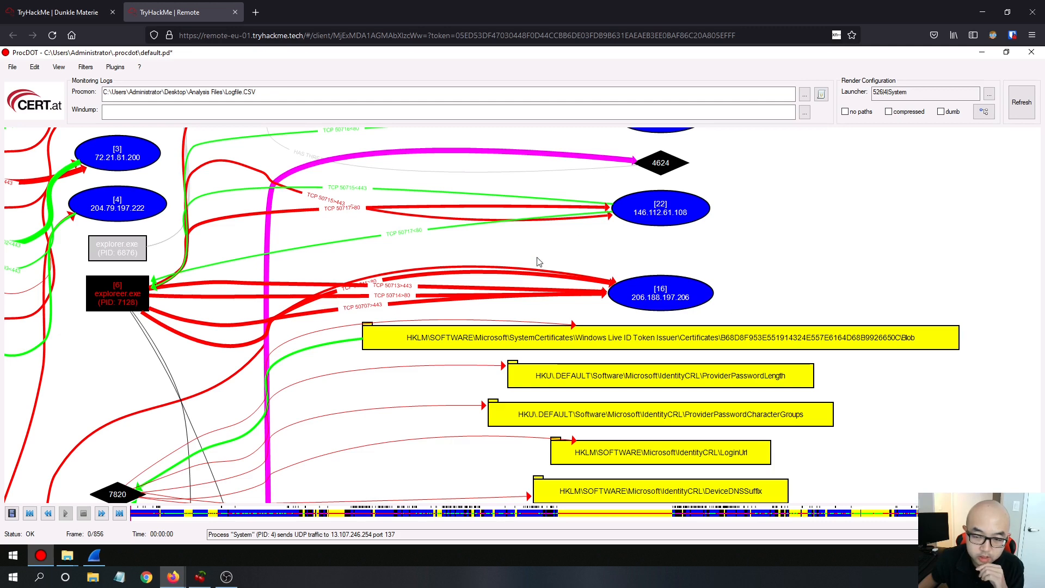
pyautogui.moveTo(740, 286); pyautogui.dragTo(729, 263)
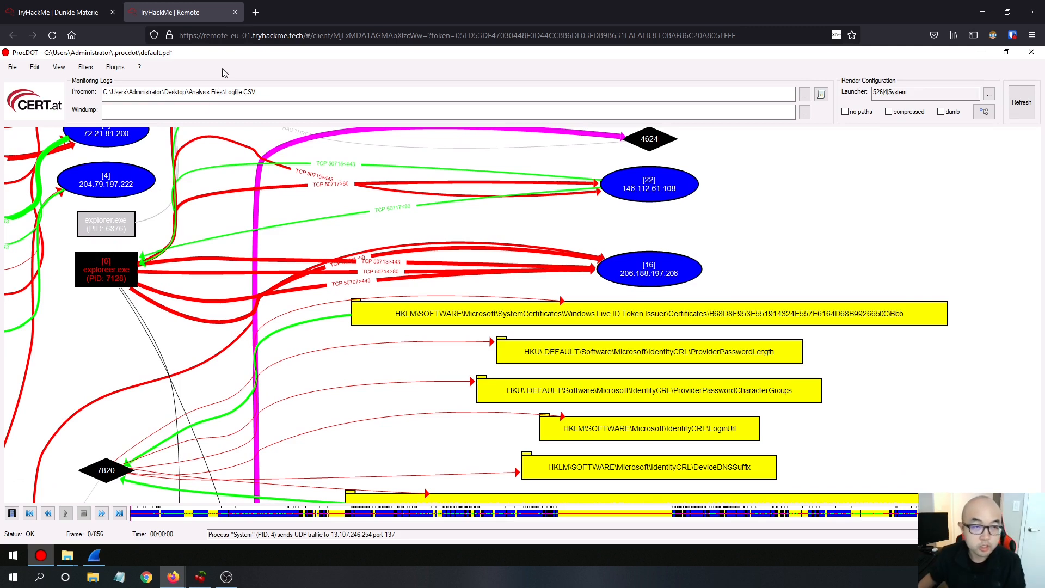
# Open VirusTotal in a new browser tab and switch it to search mode.
pyautogui.click(255, 12)
pyautogui.write('vir')
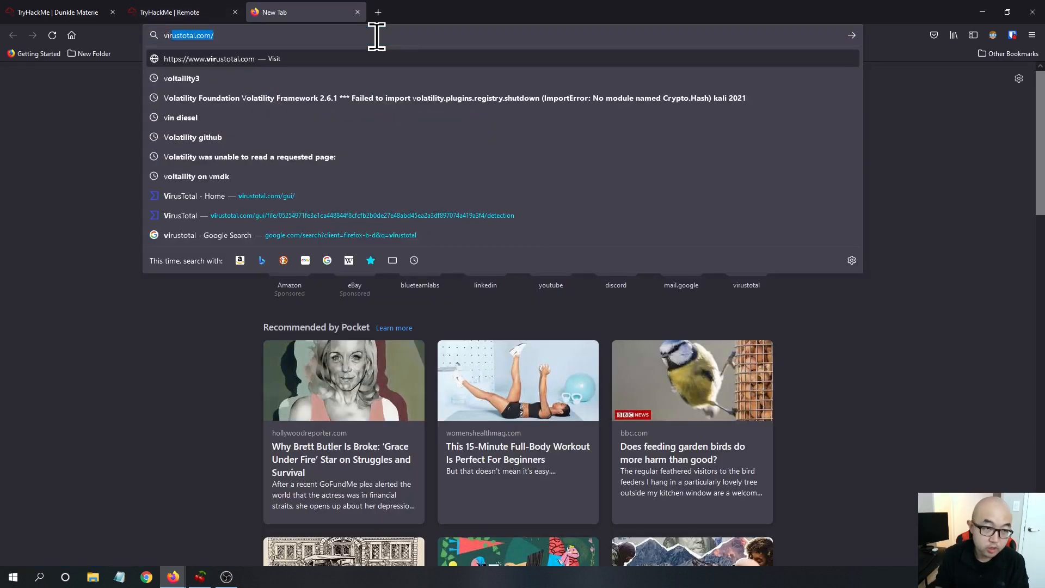
pyautogui.press('Return')
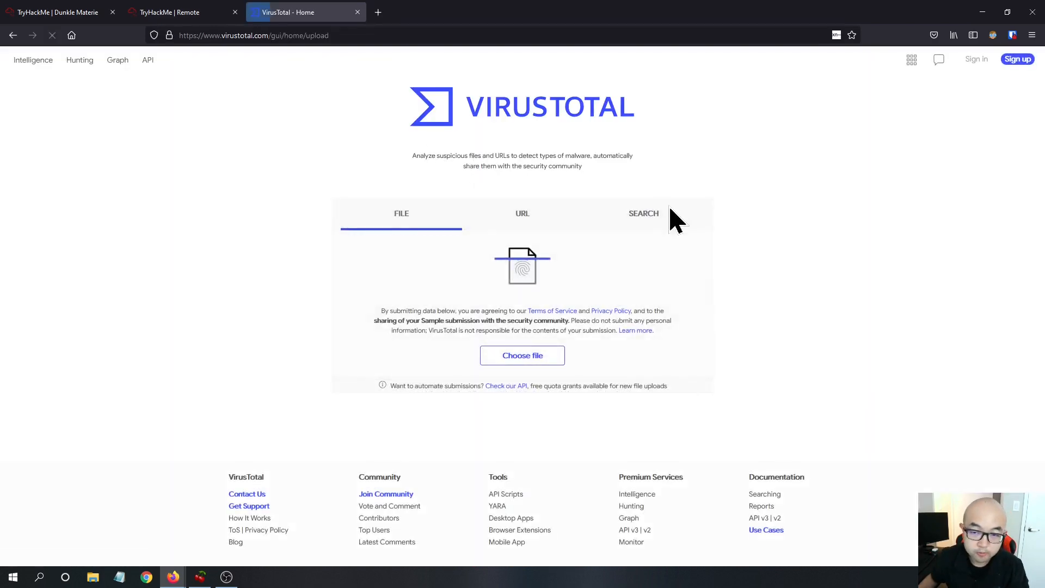
pyautogui.click(673, 218)
# Read the second remote IP address from the ProcDOT graph and search VirusTotal for 206.188.197.206.
pyautogui.click(180, 15)
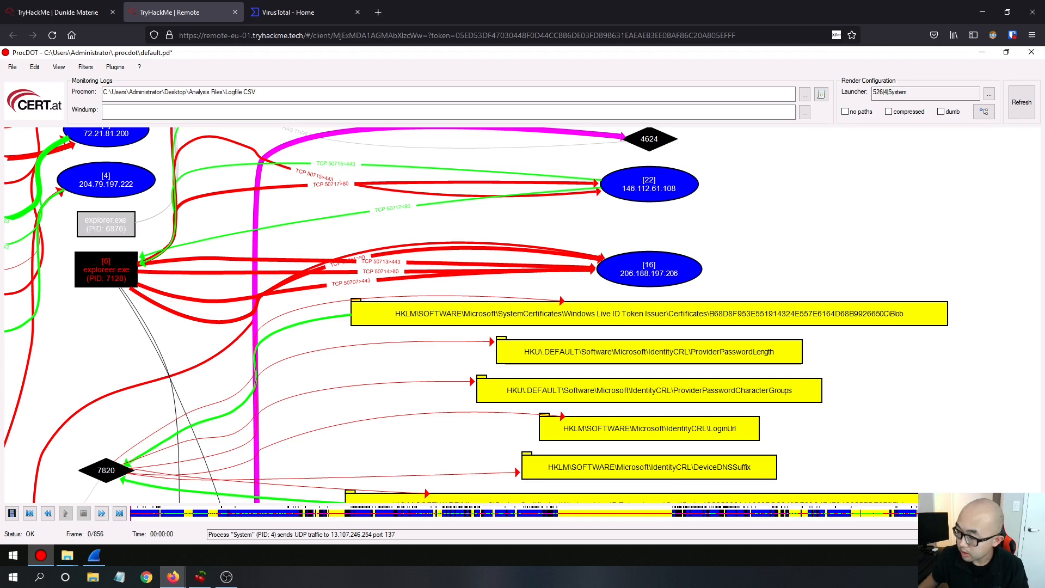
pyautogui.hotkey('alt', 'Tab')
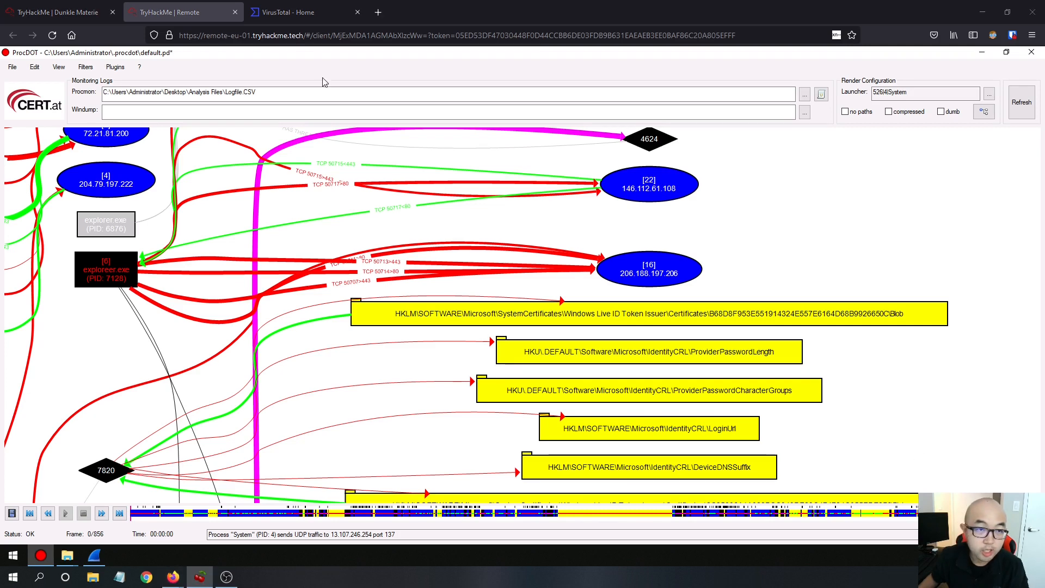
pyautogui.click(293, 12)
pyautogui.click(570, 302)
pyautogui.write('206.188.197.206')
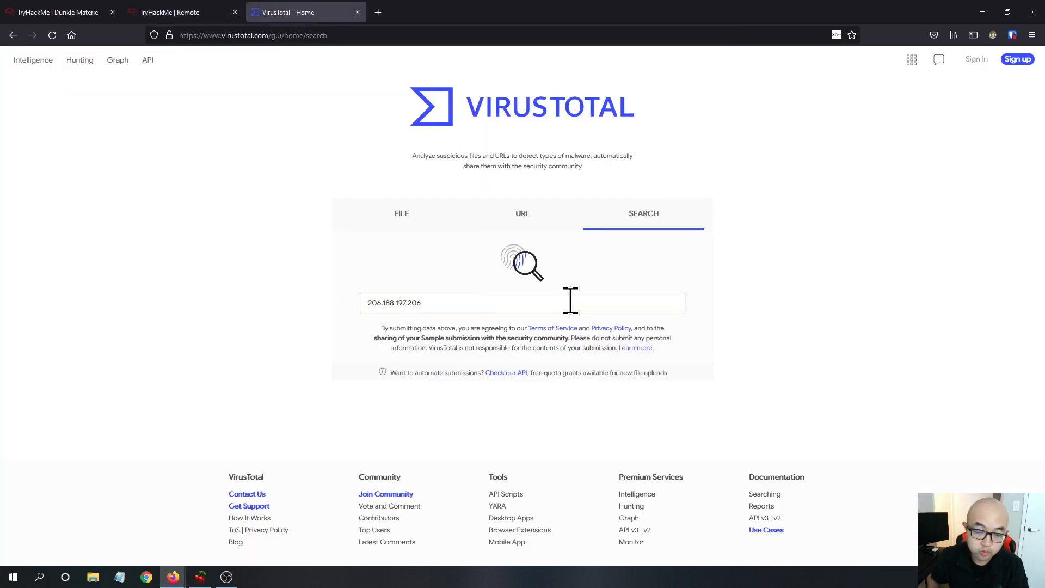
pyautogui.press('Return')
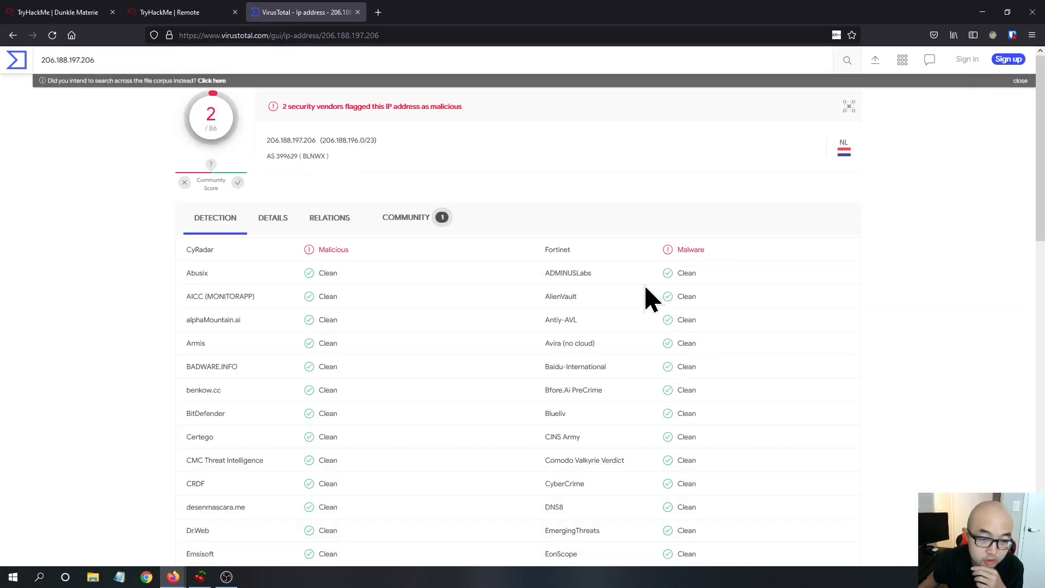
# Review the IP's details and relations, highlight the domain under Passive DNS Replication and examine the communicating files.
pyautogui.click(278, 222)
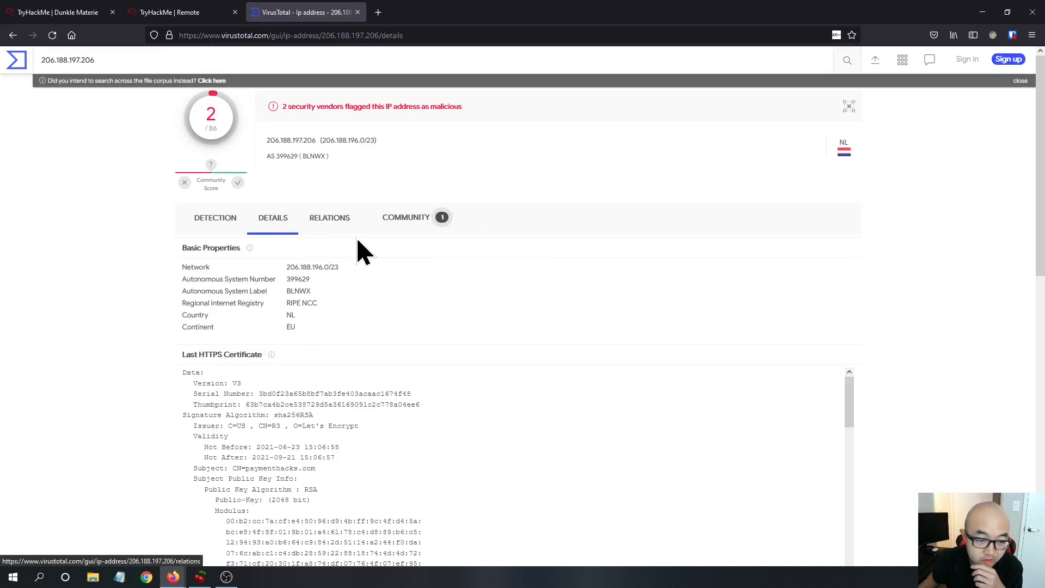
pyautogui.click(340, 222)
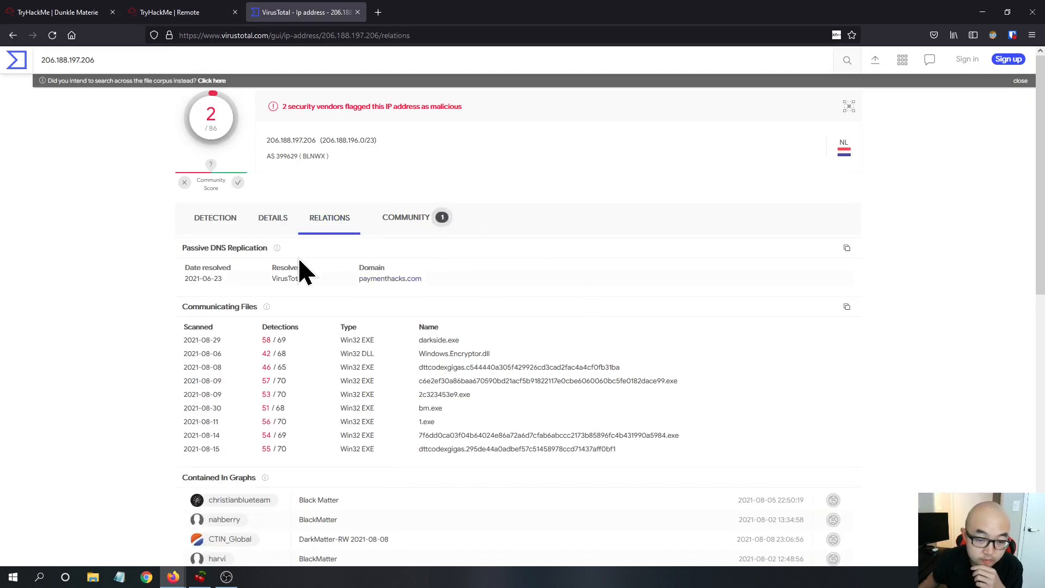
pyautogui.moveTo(447, 299); pyautogui.dragTo(360, 290)
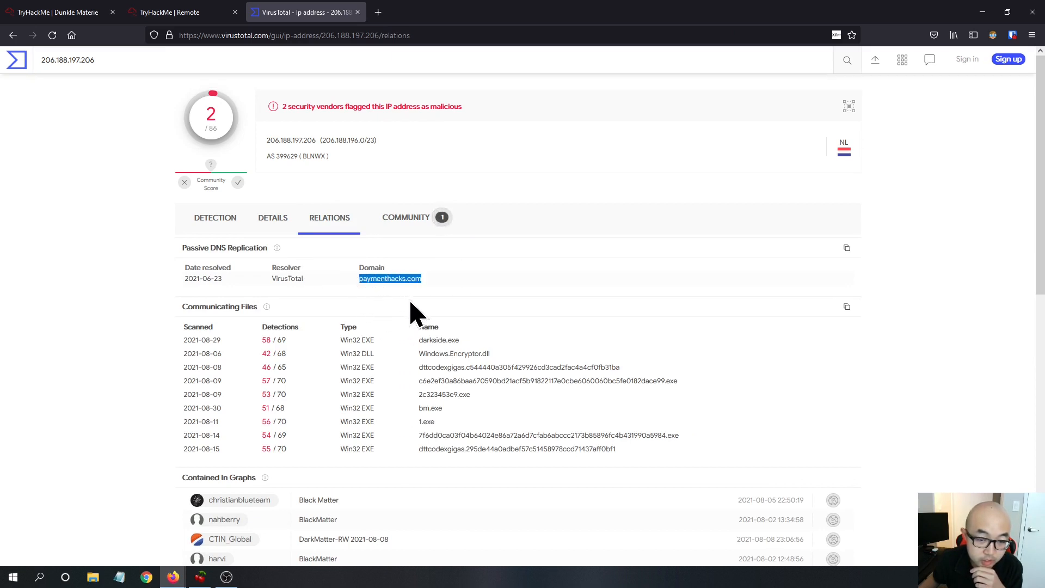
pyautogui.click(464, 280)
pyautogui.scroll(-1, 512, 283)
pyautogui.scroll(-1, 519, 289)
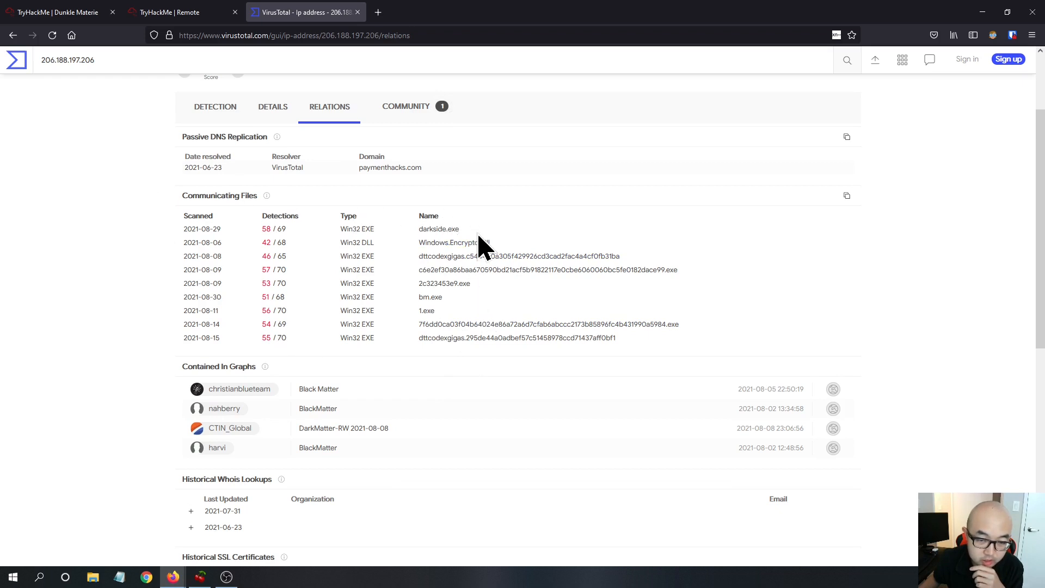
# Highlight darkside.exe among the IP's communicating files, then read the community comment listing related domains, IPs and hashes.
pyautogui.moveTo(462, 229); pyautogui.dragTo(413, 235)
pyautogui.scroll(3, 560, 233)
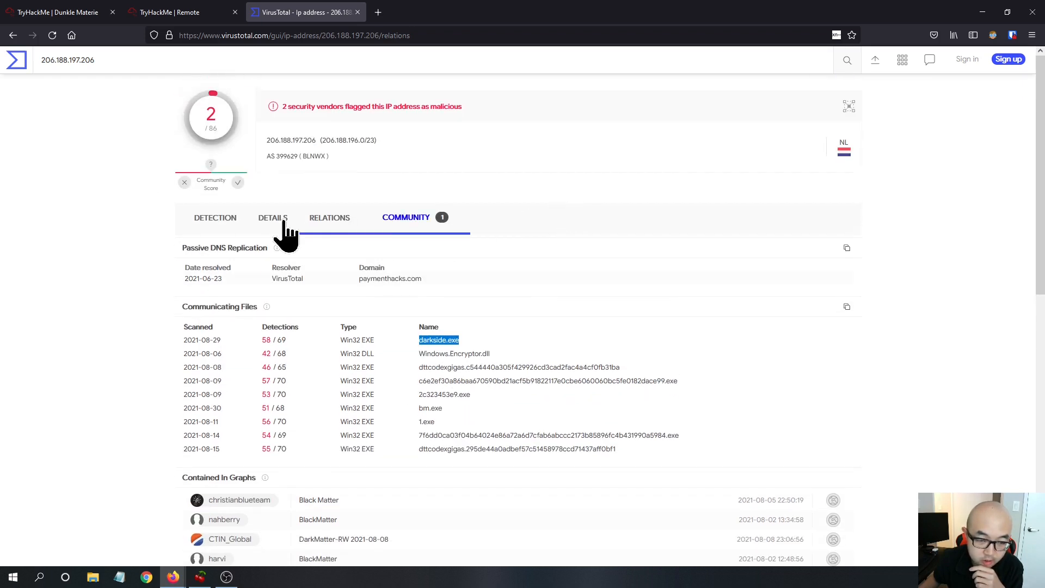
pyautogui.click(378, 225)
pyautogui.scroll(-3, 398, 299)
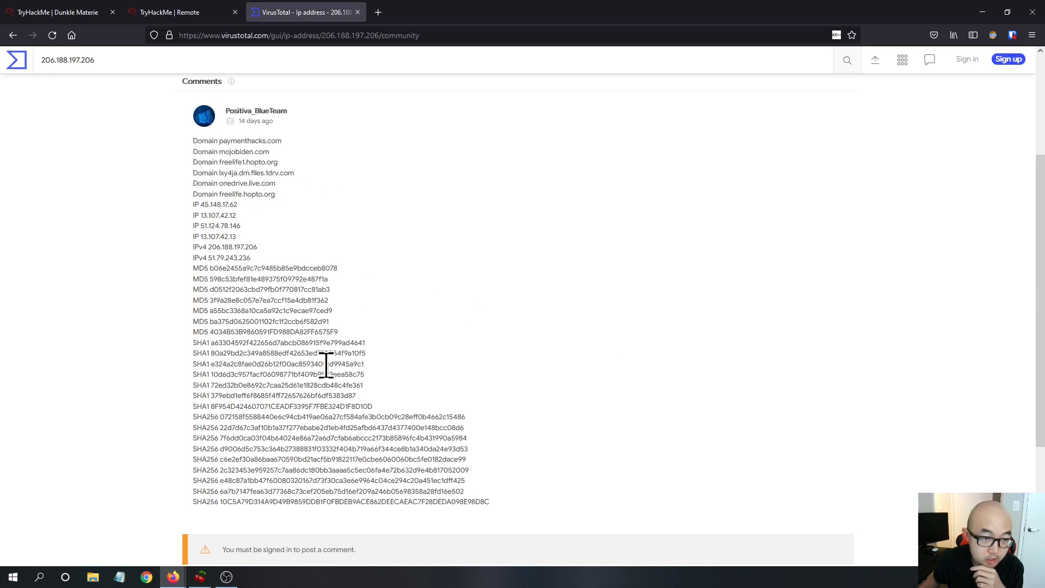
pyautogui.scroll(3, 459, 316)
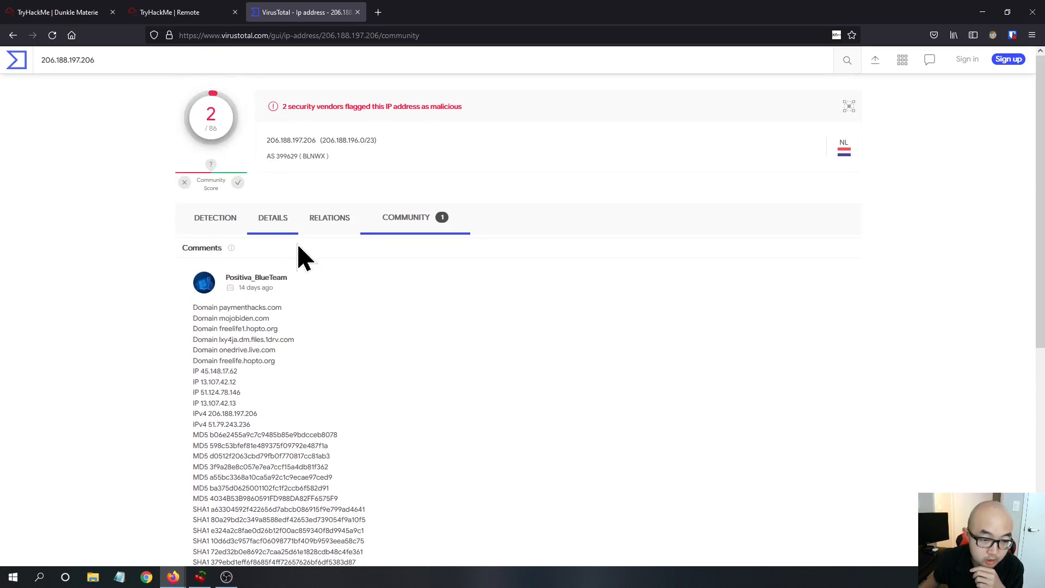
pyautogui.scroll(-2, 306, 344)
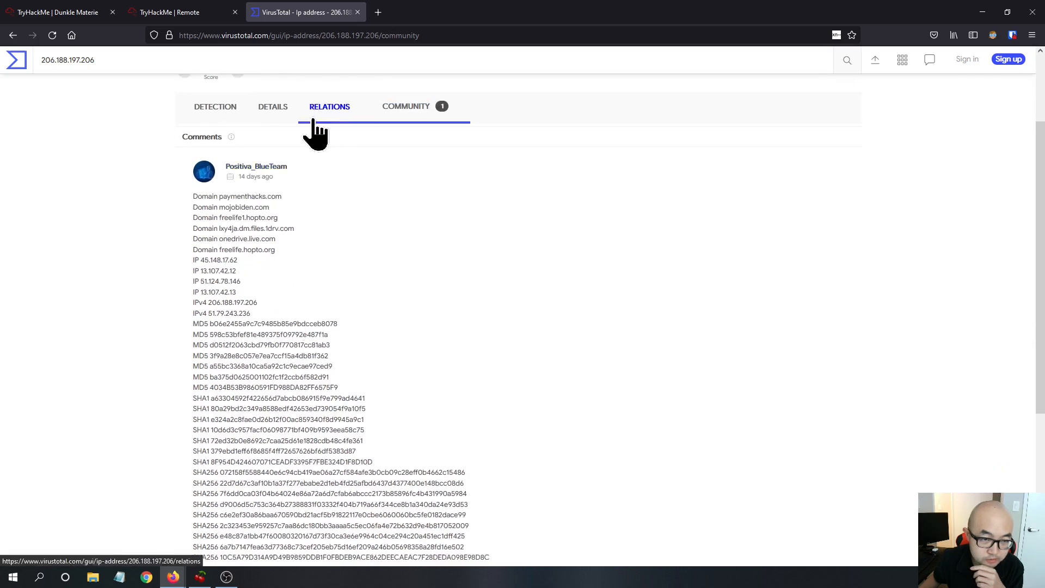
# Return to the IP's relations and review the communicating files, graphs and the domain under Passive DNS Replication.
pyautogui.click(305, 134)
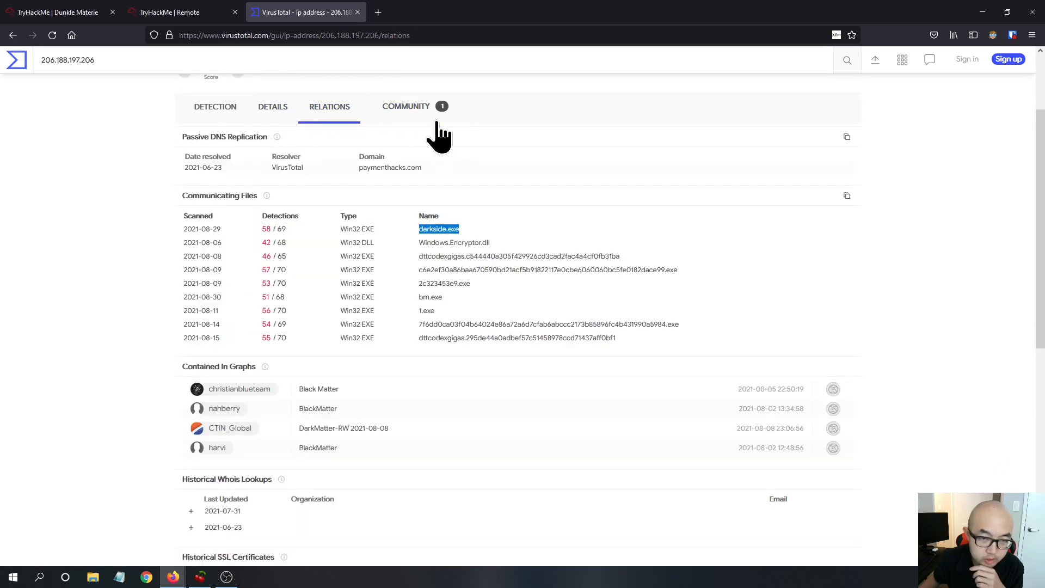
pyautogui.scroll(-1, 467, 179)
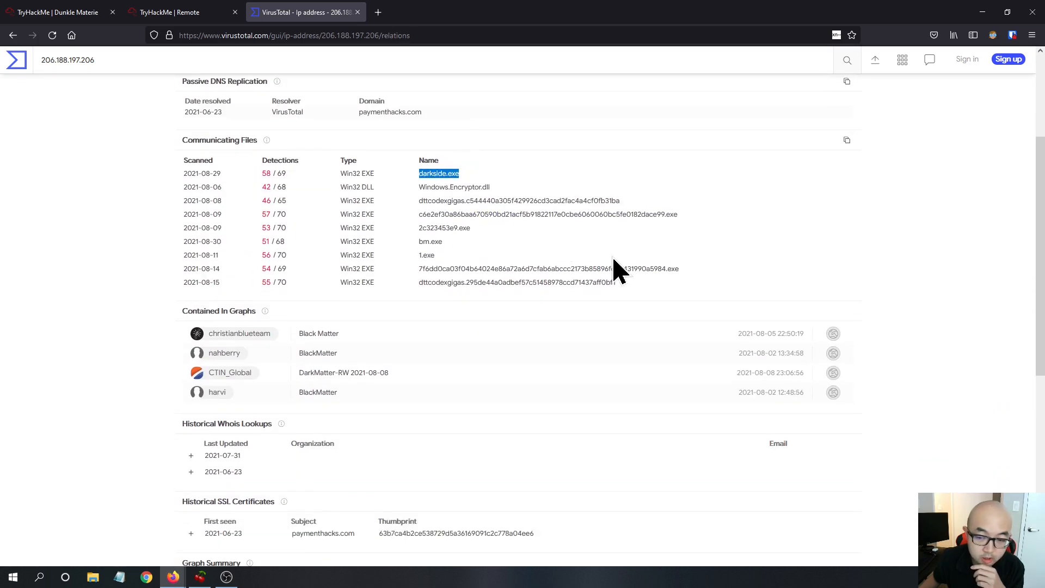
pyautogui.scroll(2, 431, 245)
pyautogui.click(420, 167)
pyautogui.click(322, 169)
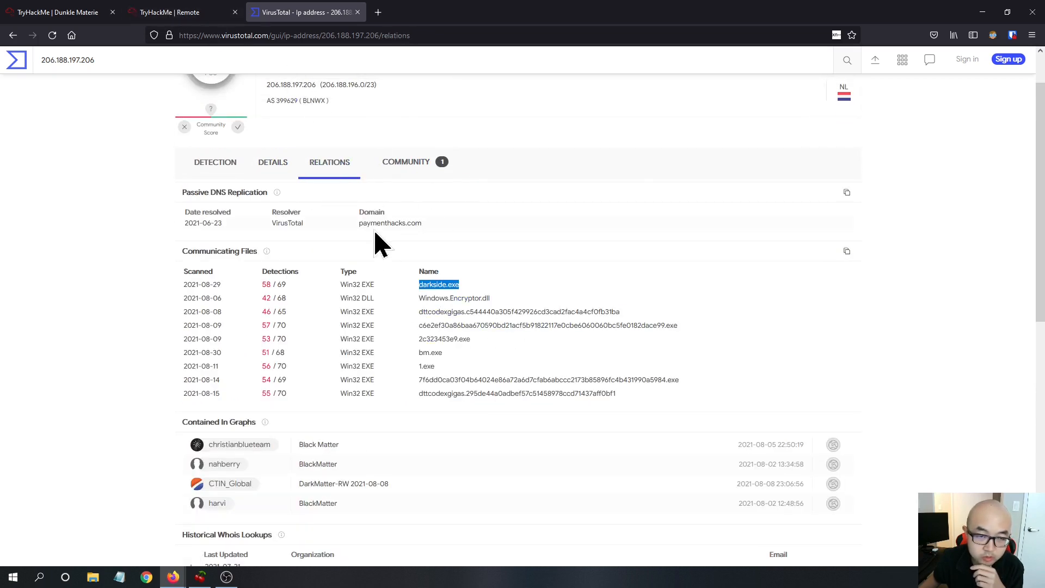
pyautogui.scroll(1, 377, 240)
pyautogui.moveTo(430, 280); pyautogui.dragTo(355, 282)
# Glance at the ProcDOT graph, then review the TryHackMe room's questions on the two C2 domains and their IPs.
pyautogui.click(156, 12)
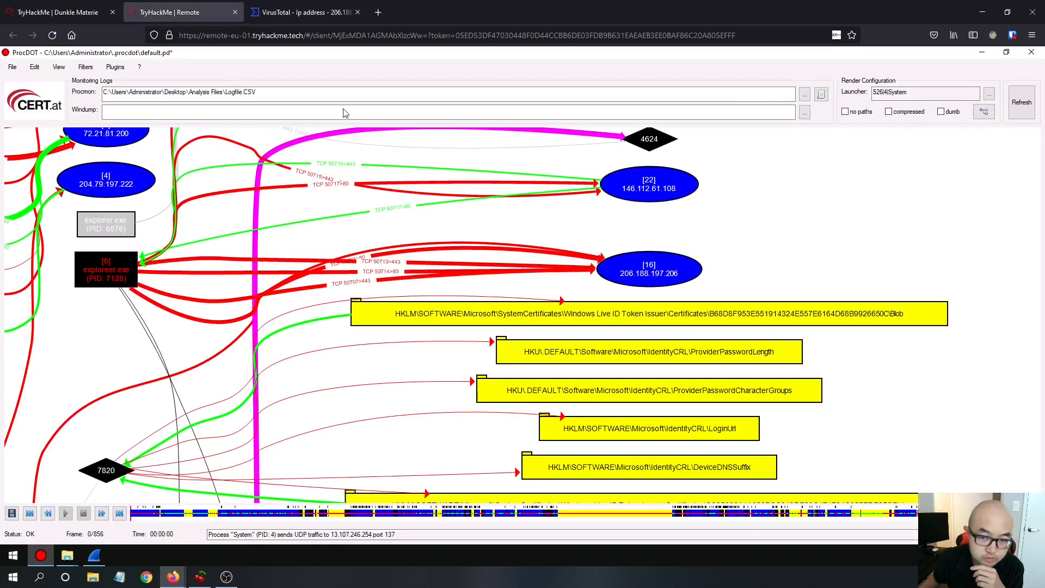
pyautogui.click(103, 12)
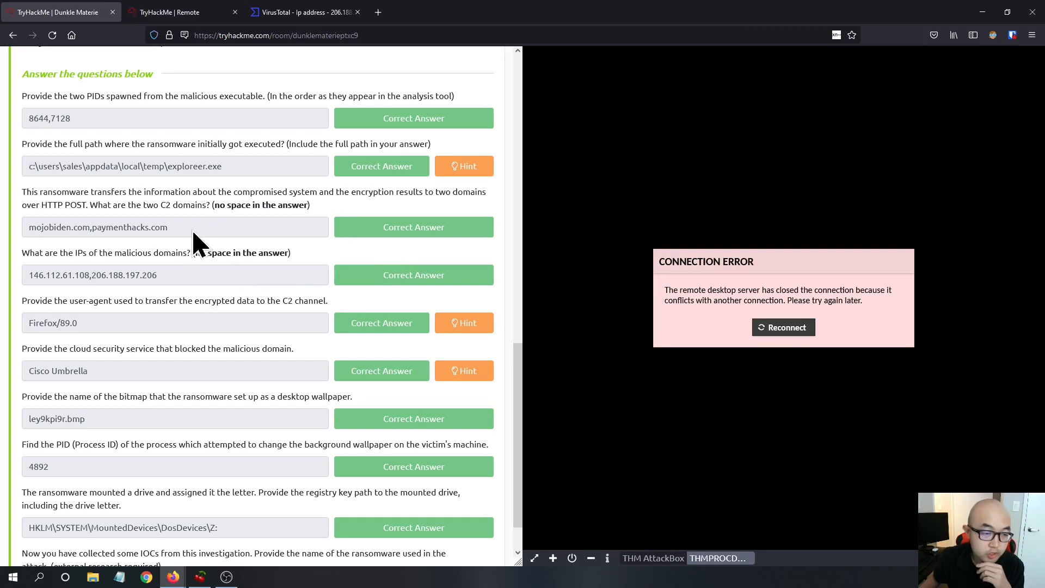
pyautogui.moveTo(172, 233); pyautogui.dragTo(28, 222)
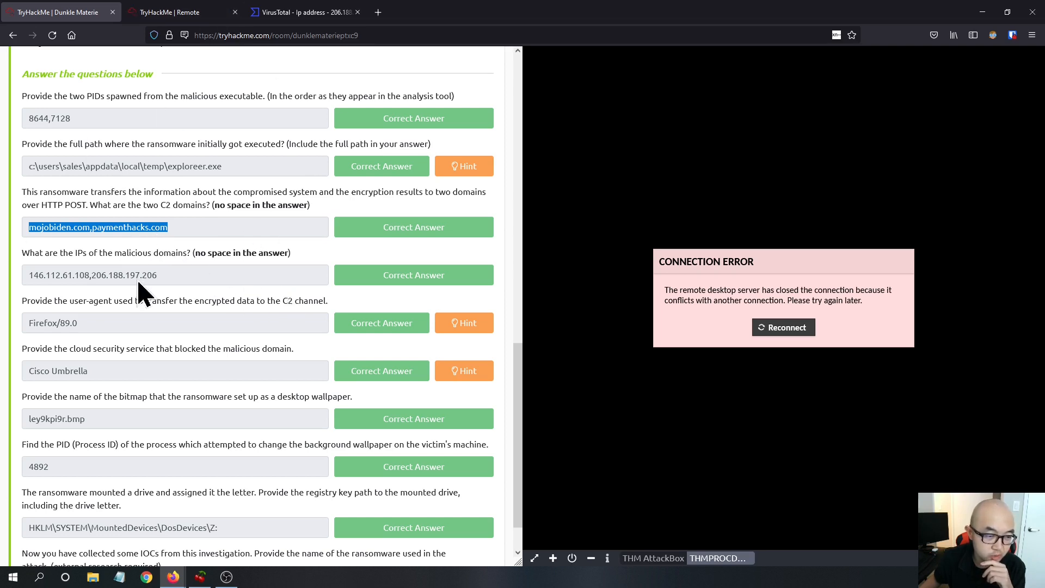
pyautogui.scroll(-1, 17, 242)
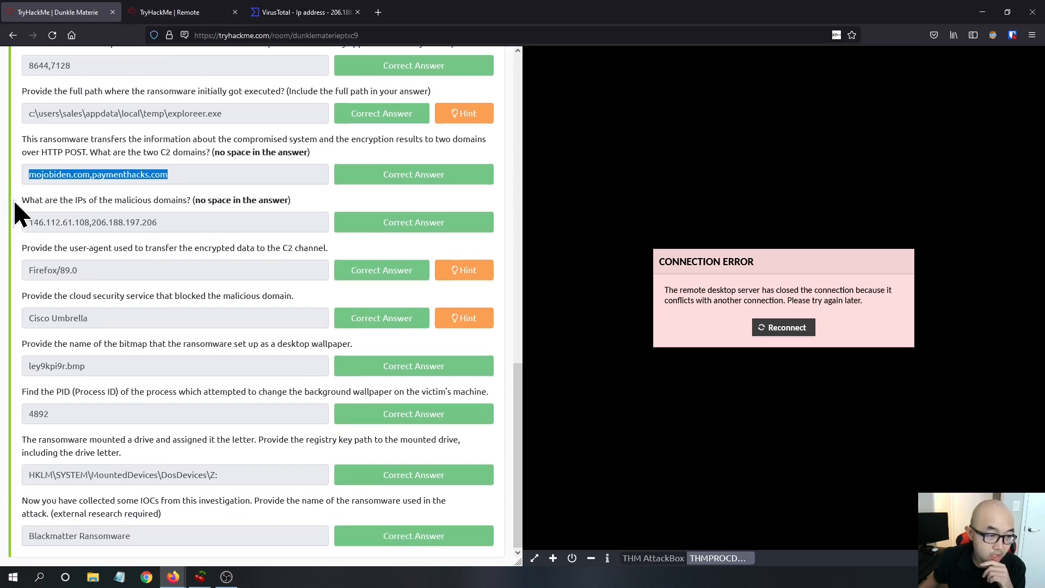
pyautogui.moveTo(21, 200); pyautogui.dragTo(27, 231)
pyautogui.click(201, 224)
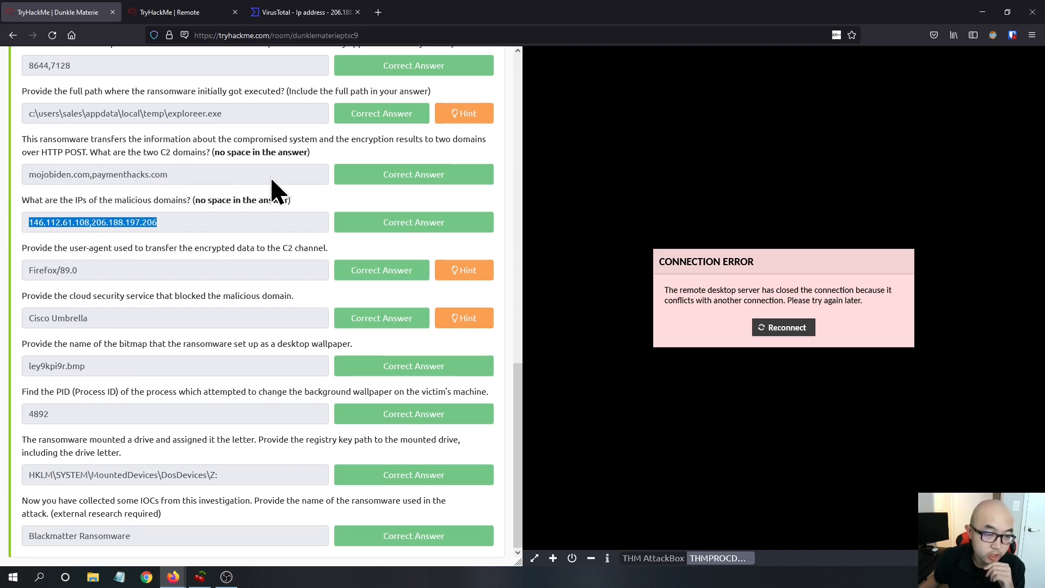
pyautogui.click(137, 292)
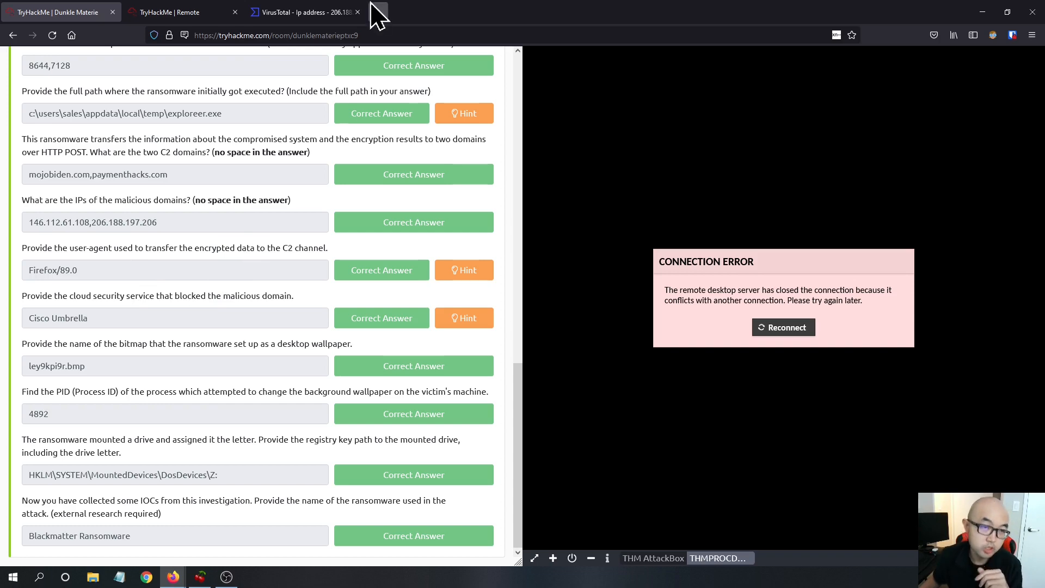
# Switch to Wireshark on the remote machine, follow the HTTP POST packet's TCP stream and highlight its User-Agent value.
pyautogui.click(322, 12)
pyautogui.click(207, 12)
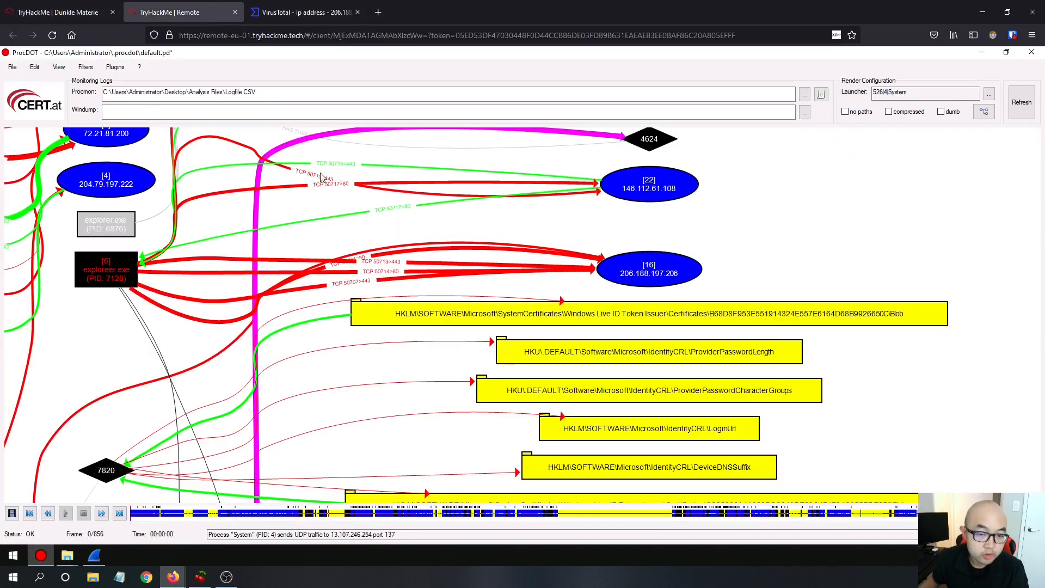
pyautogui.click(94, 555)
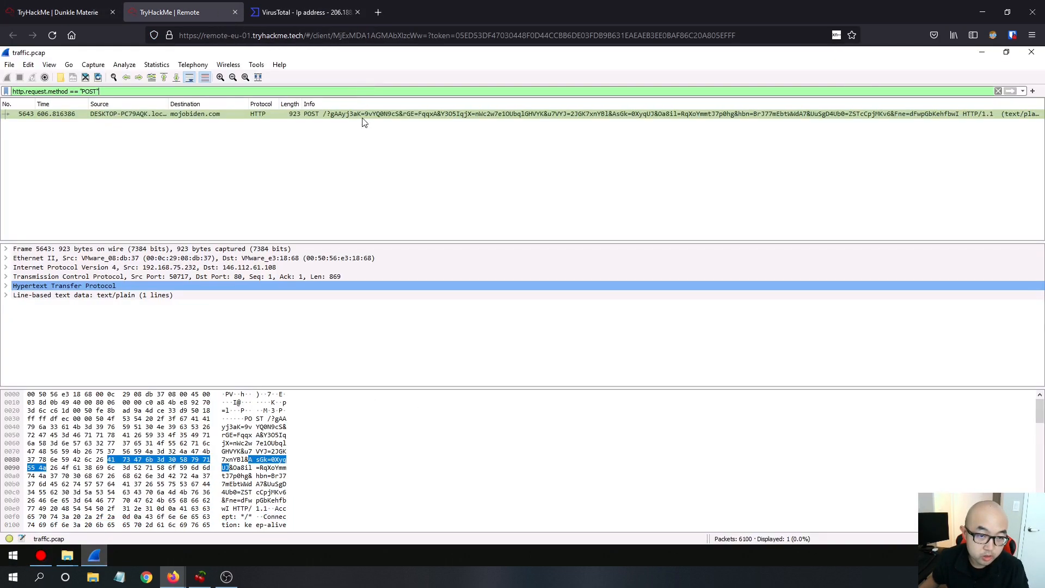
pyautogui.rightClick(289, 115)
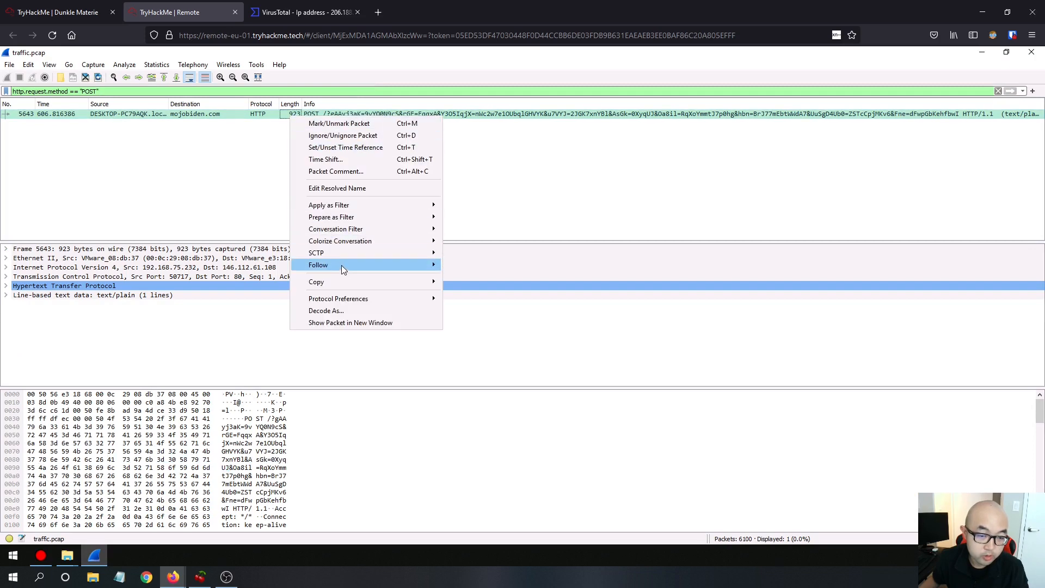
pyautogui.moveTo(345, 266)
pyautogui.hotkey('ctrl', 'alt', 'shift', 't')
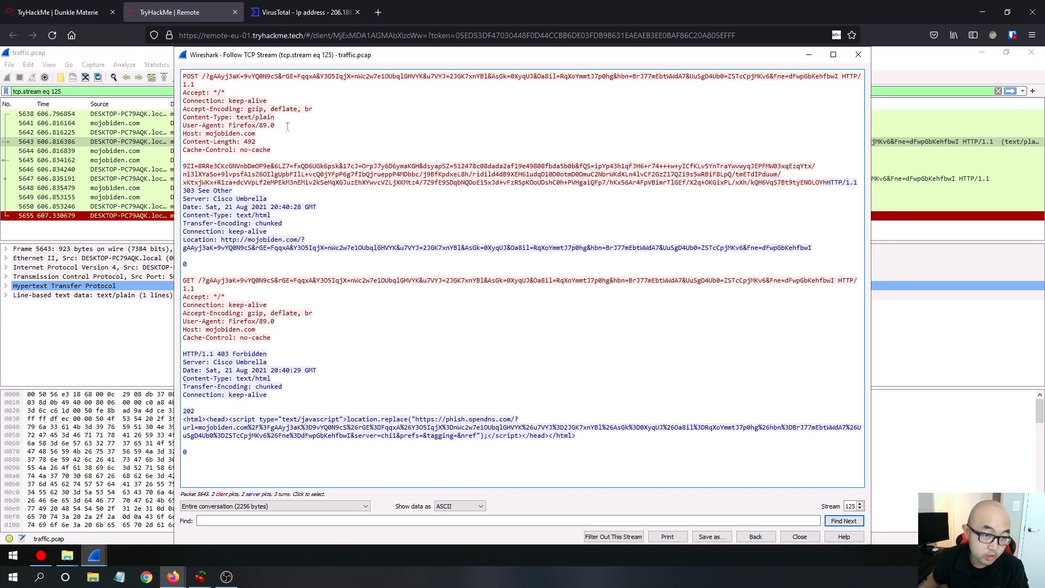
pyautogui.moveTo(288, 126); pyautogui.dragTo(231, 128)
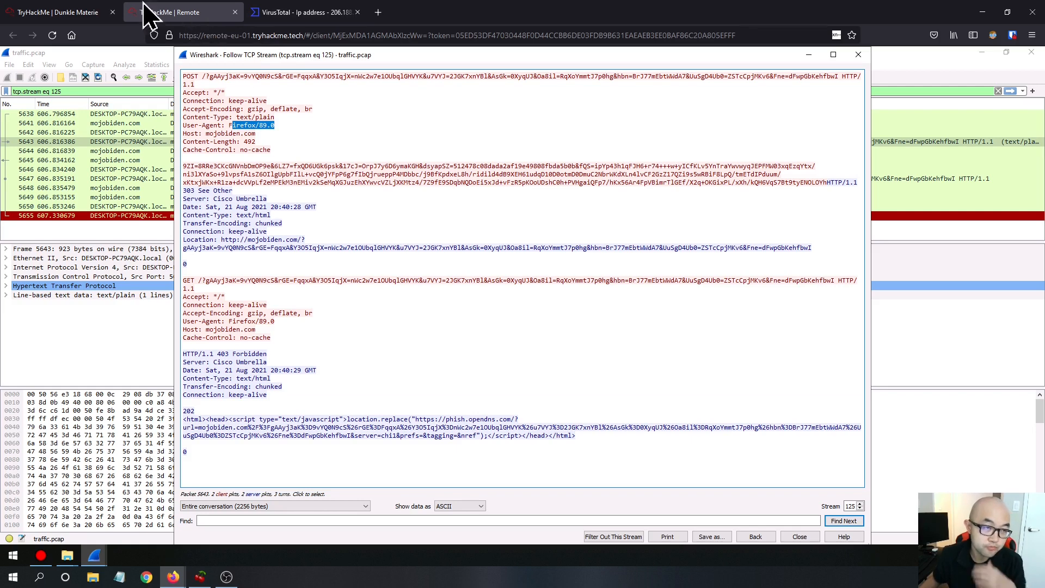
# Check the room's questions on the user-agent and the cloud security service, then return to the Wireshark TCP stream.
pyautogui.click(86, 11)
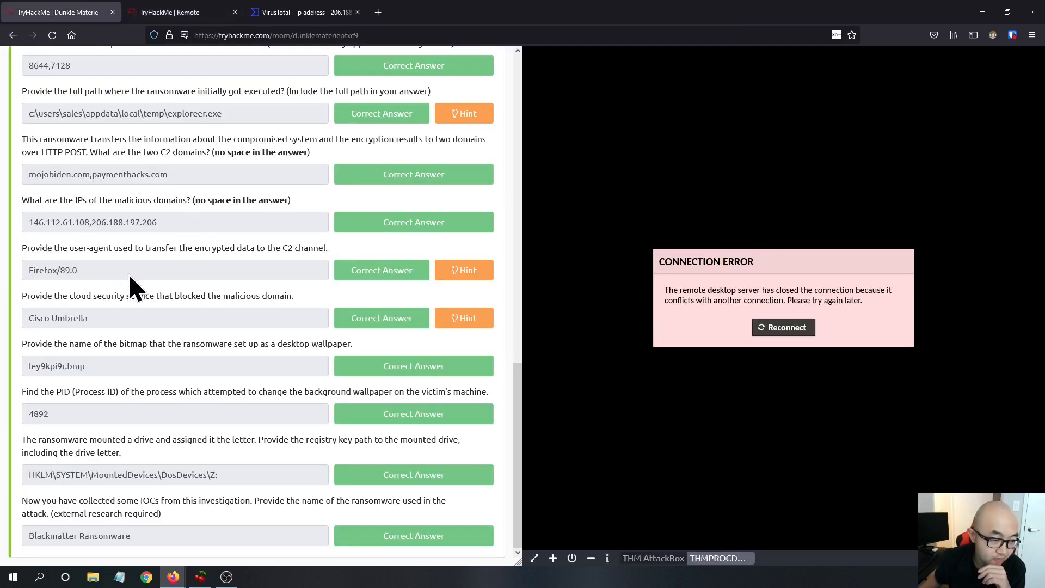
pyautogui.click(231, 13)
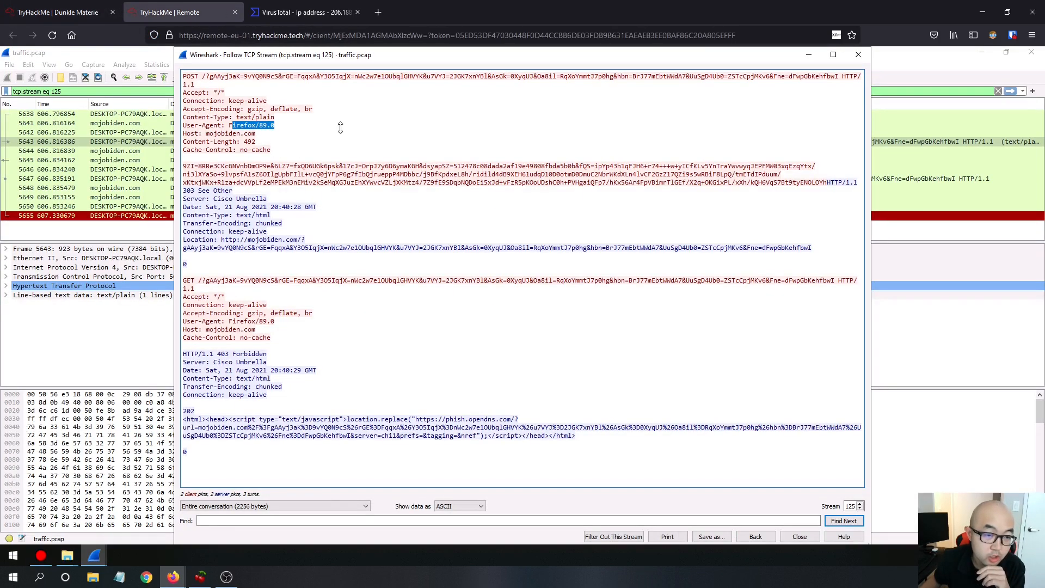
pyautogui.click(98, 12)
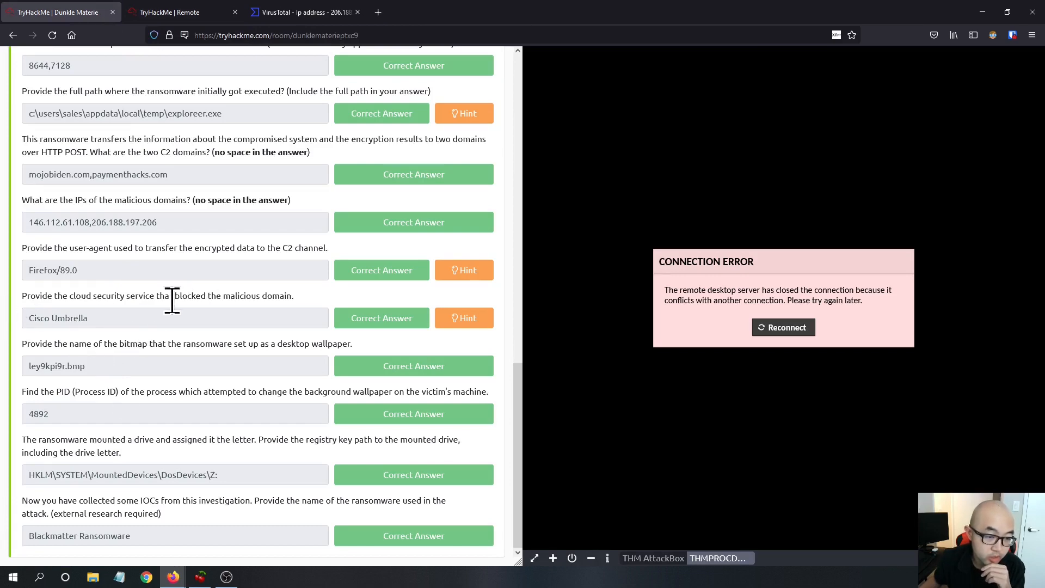
pyautogui.click(180, 13)
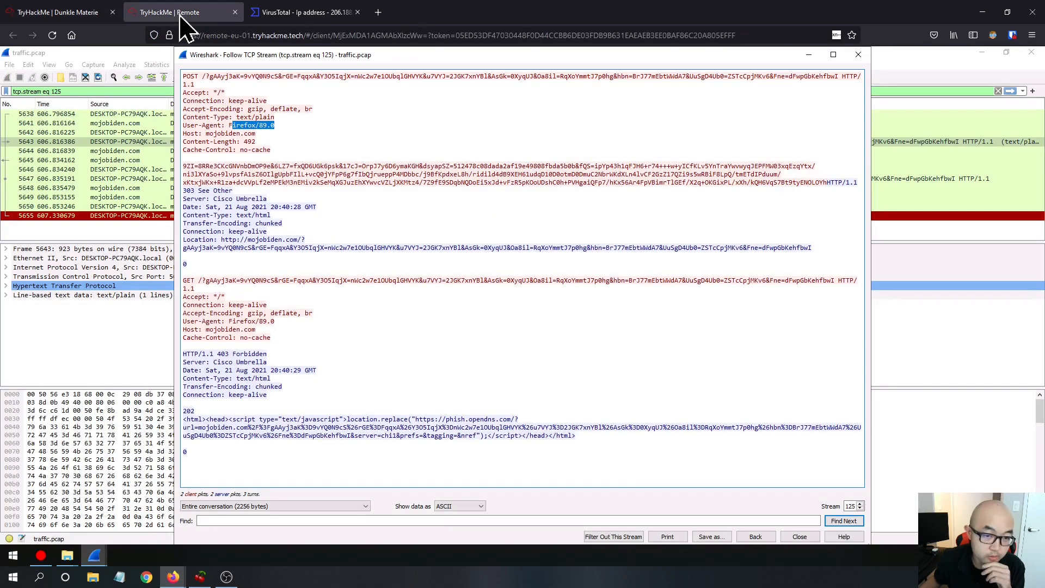
# Inspect the requests and responses in the TCP stream and highlight the Server header of the 303 response.
pyautogui.click(343, 280)
pyautogui.click(335, 217)
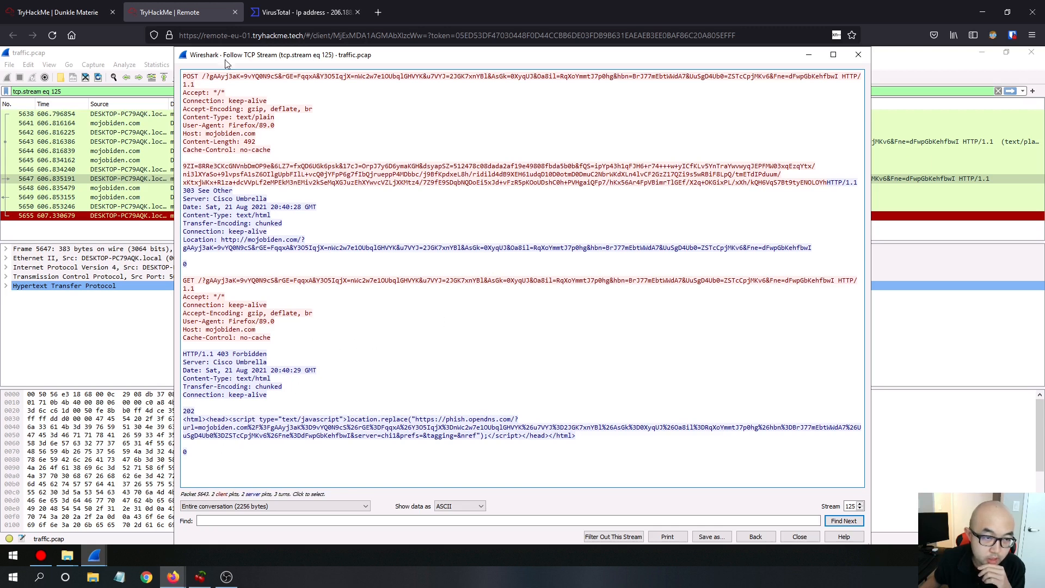
pyautogui.click(212, 205)
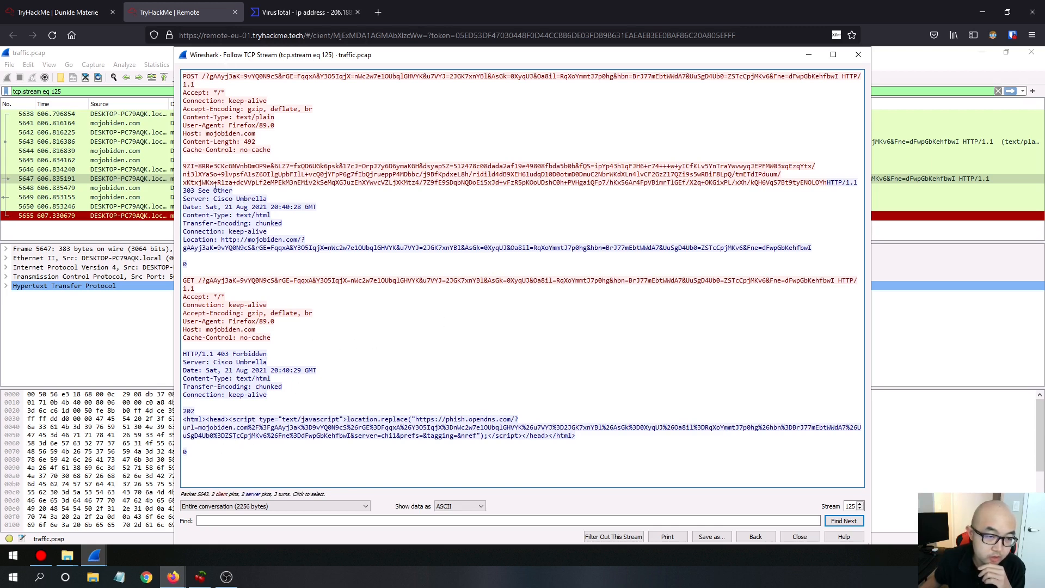
pyautogui.click(195, 192)
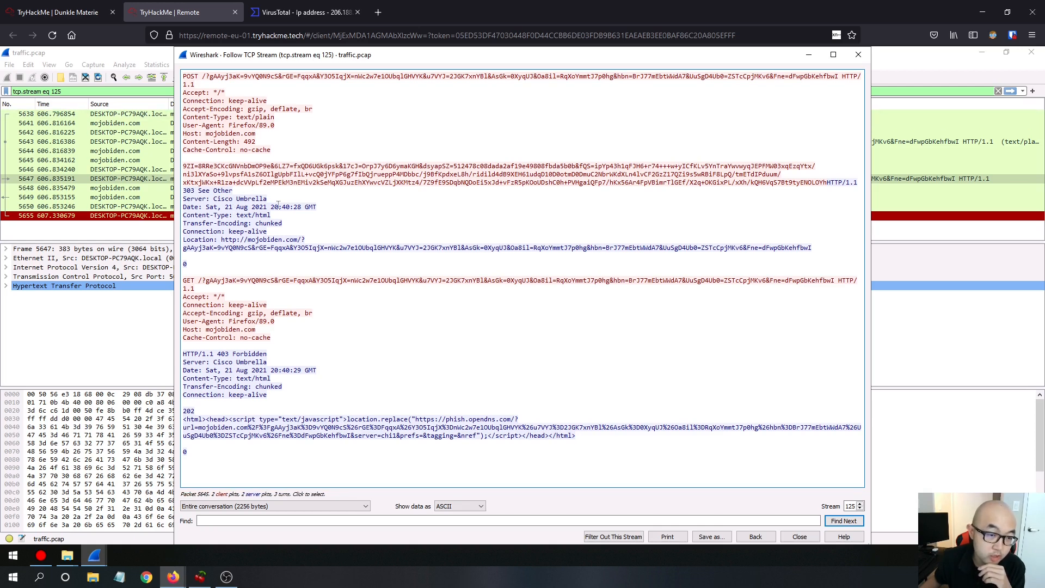
pyautogui.moveTo(267, 198); pyautogui.dragTo(202, 197)
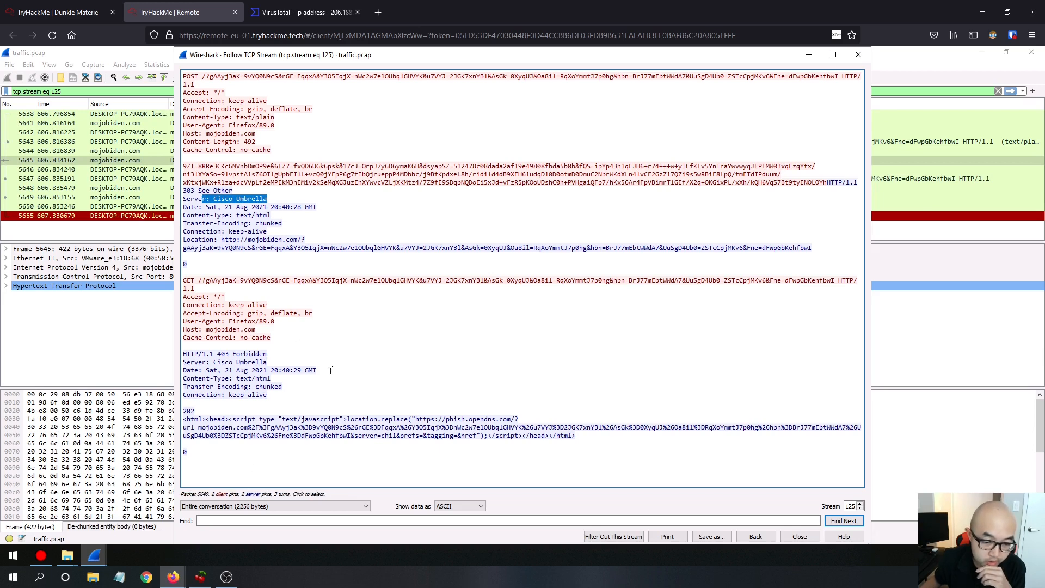
# Examine the redirect script and its URL in the 403 response, then highlight the 303 response's Server value again.
pyautogui.click(311, 420)
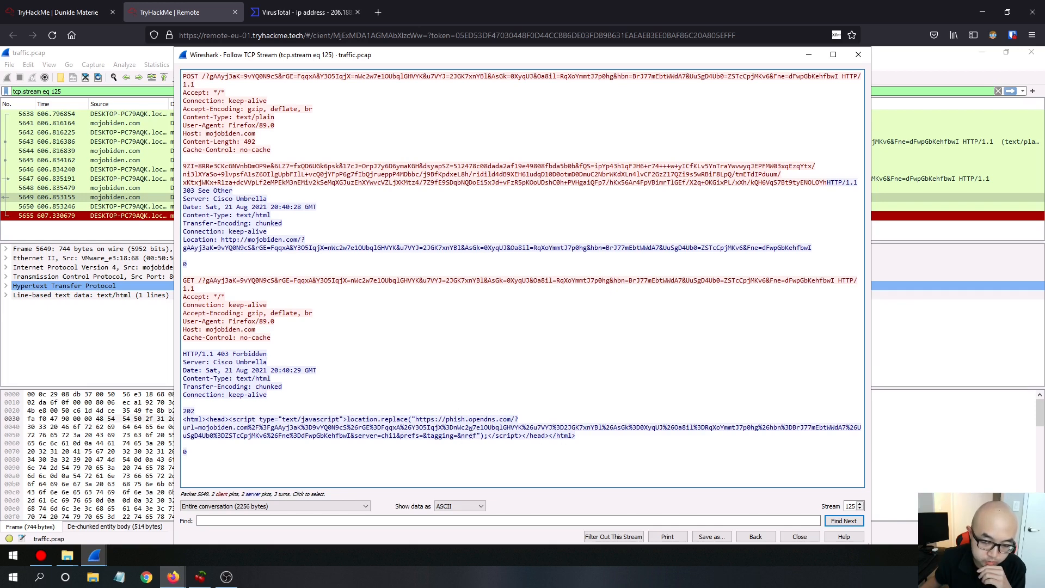
pyautogui.moveTo(578, 436); pyautogui.dragTo(185, 428)
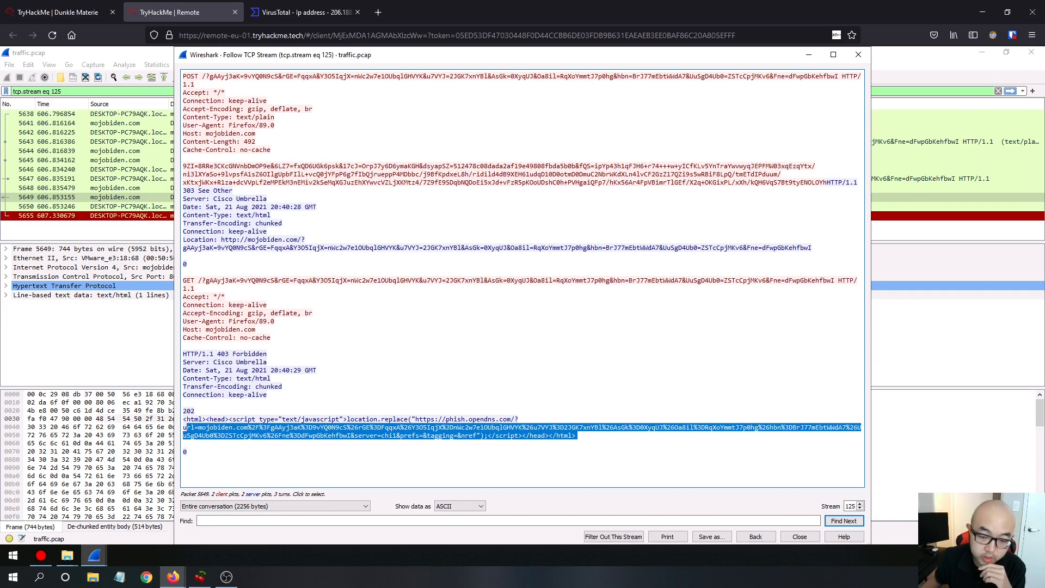
pyautogui.click(276, 256)
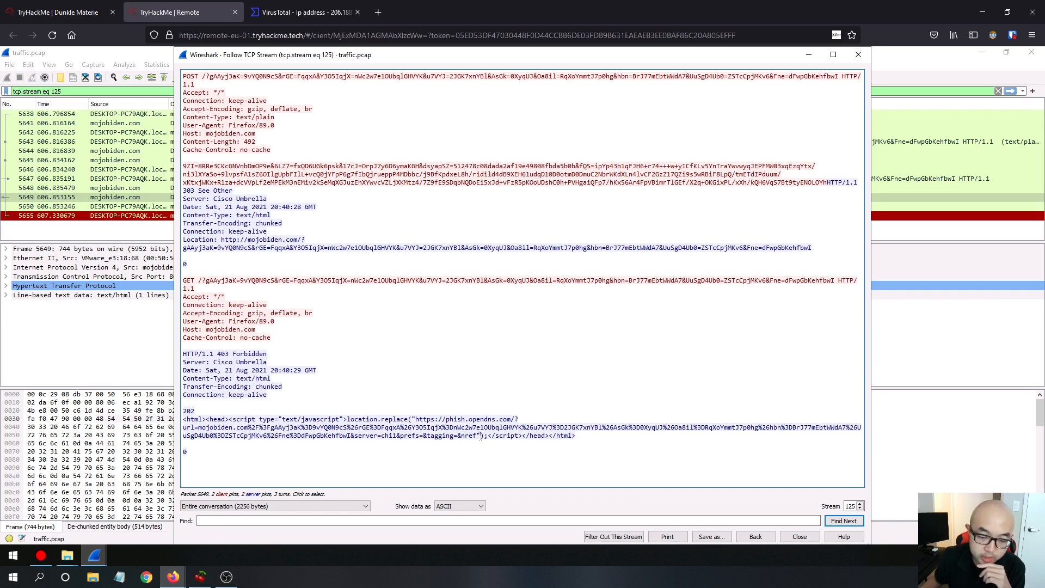
pyautogui.moveTo(480, 435); pyautogui.dragTo(420, 419)
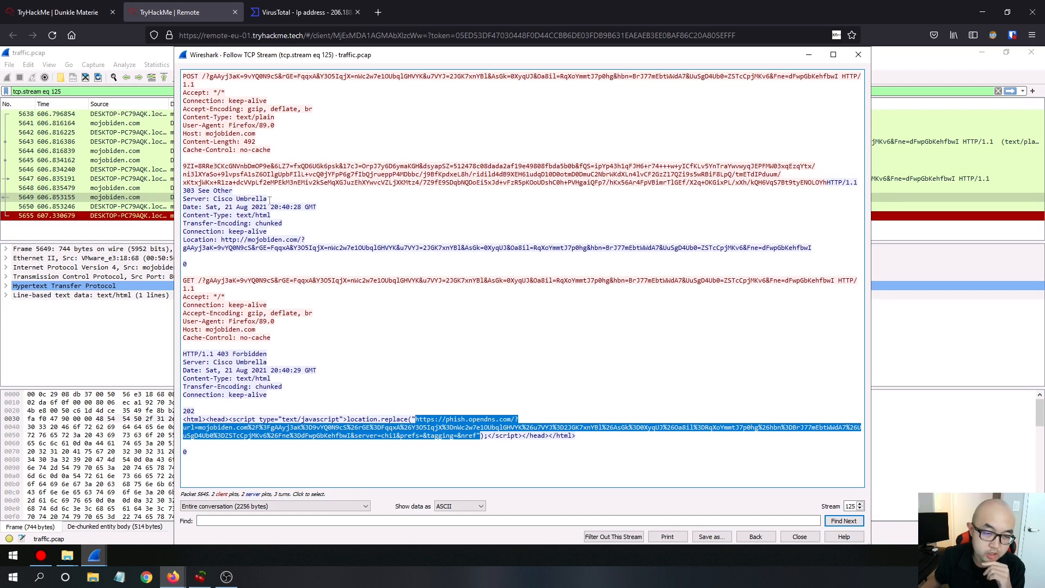
pyautogui.moveTo(266, 198); pyautogui.dragTo(220, 200)
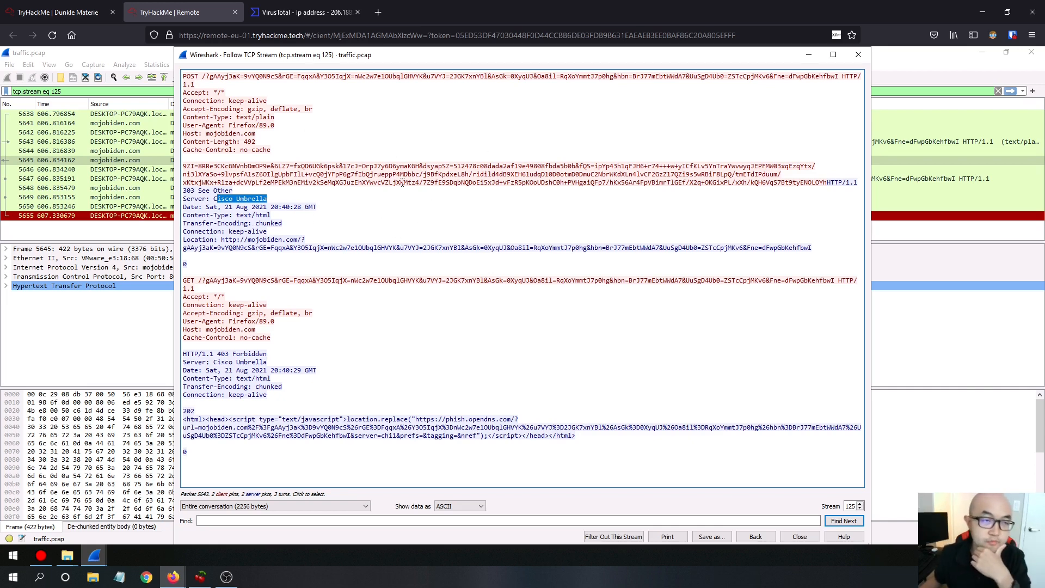
# Reread the room's question on the cloud security service that blocked the malicious domain, then return to the TCP stream.
pyautogui.click(95, 13)
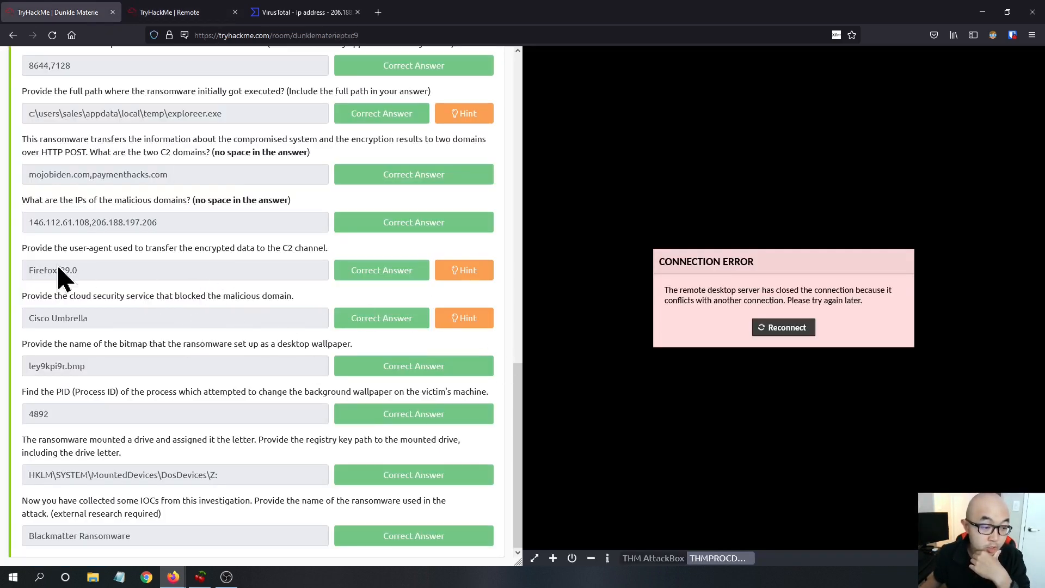
pyautogui.moveTo(306, 298); pyautogui.dragTo(74, 314)
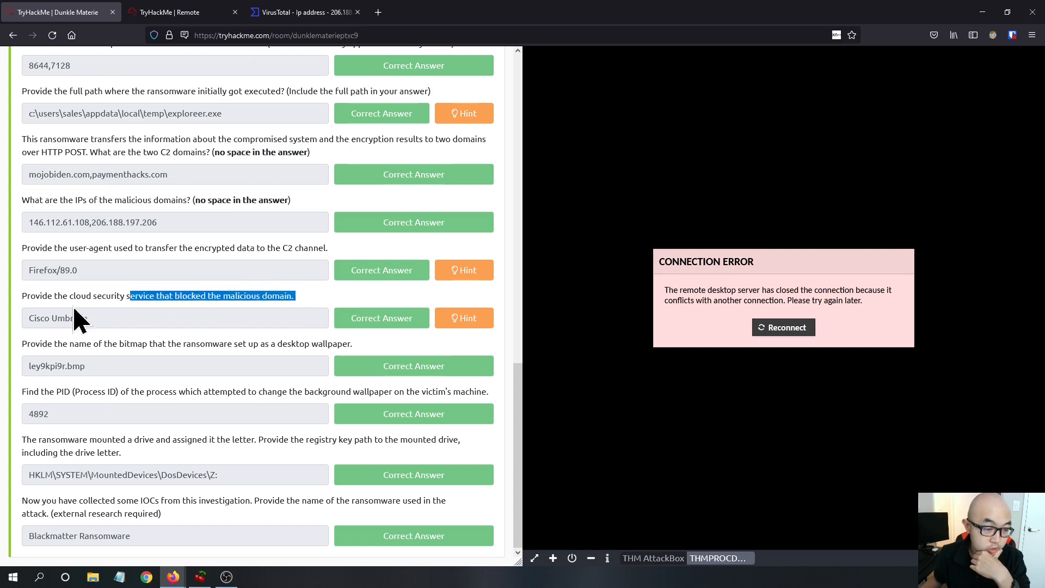
pyautogui.click(75, 314)
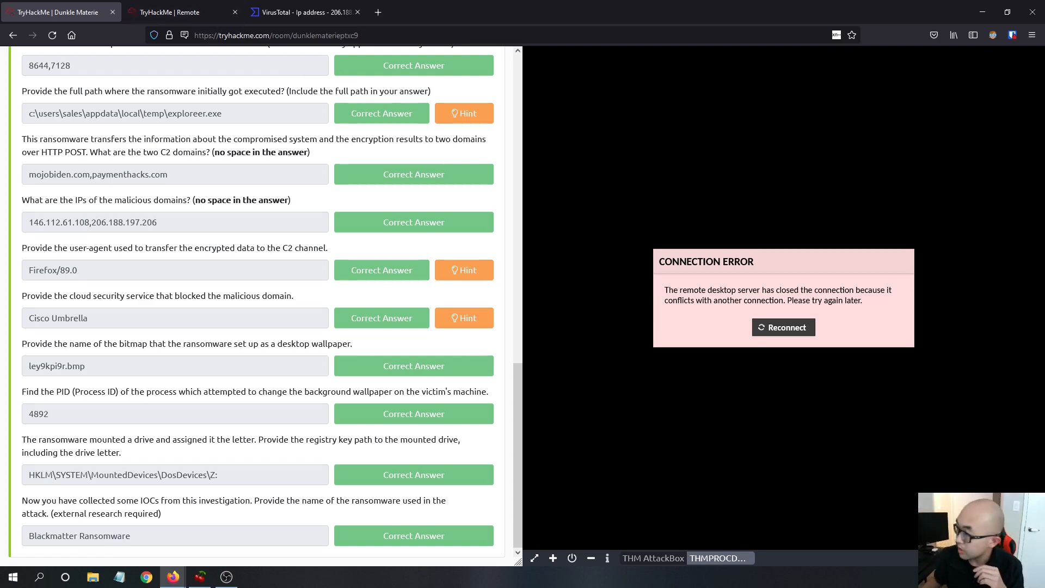
pyautogui.click(123, 10)
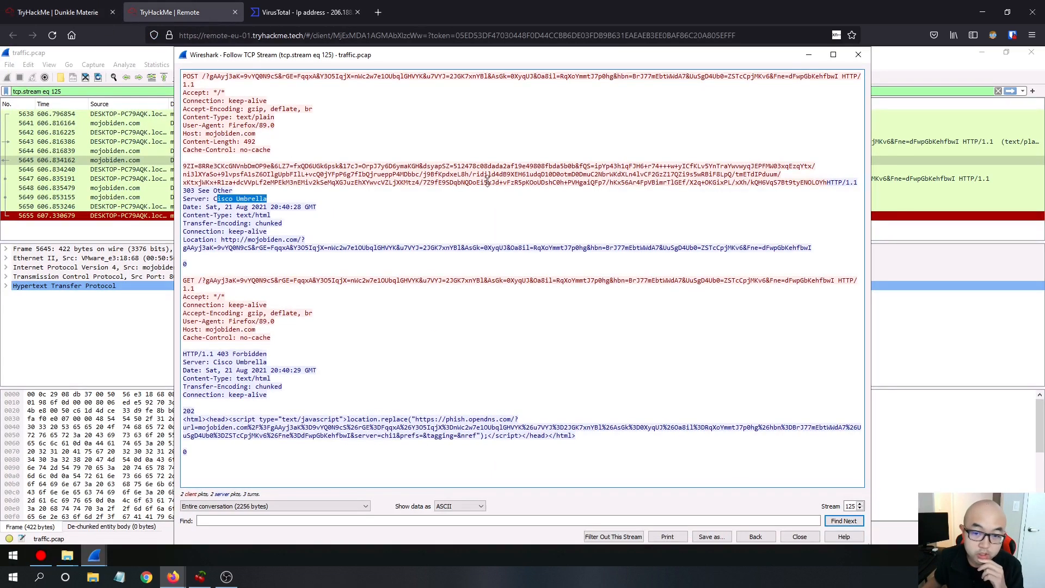
# Switch to ProcDOT, set exploreer.exe with PID 7128 as the launcher process and regenerate the graph.
pyautogui.click(42, 556)
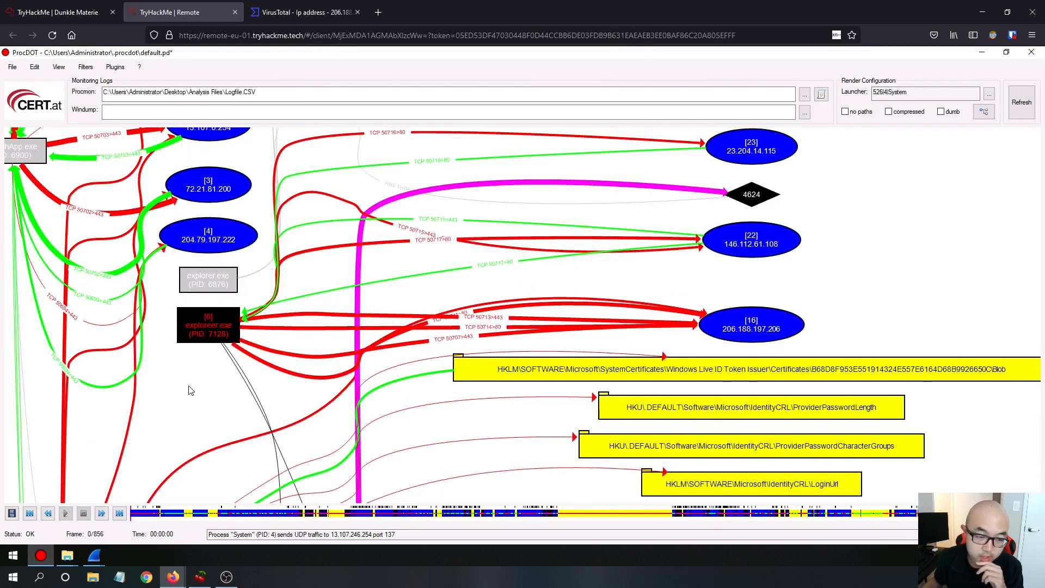
pyautogui.moveTo(192, 390); pyautogui.dragTo(253, 332)
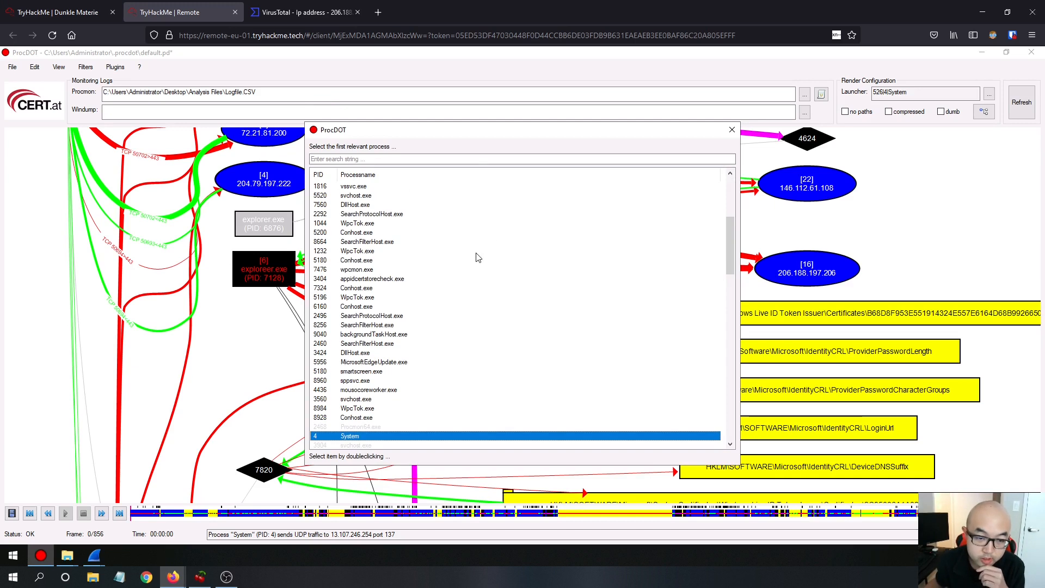
pyautogui.scroll(-1, 492, 237)
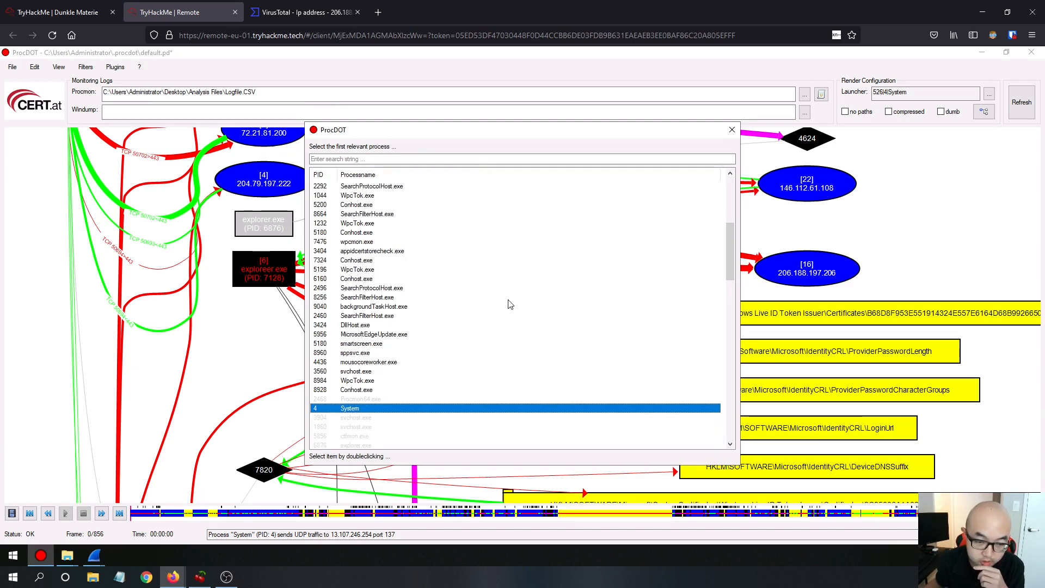
pyautogui.scroll(2, 507, 293)
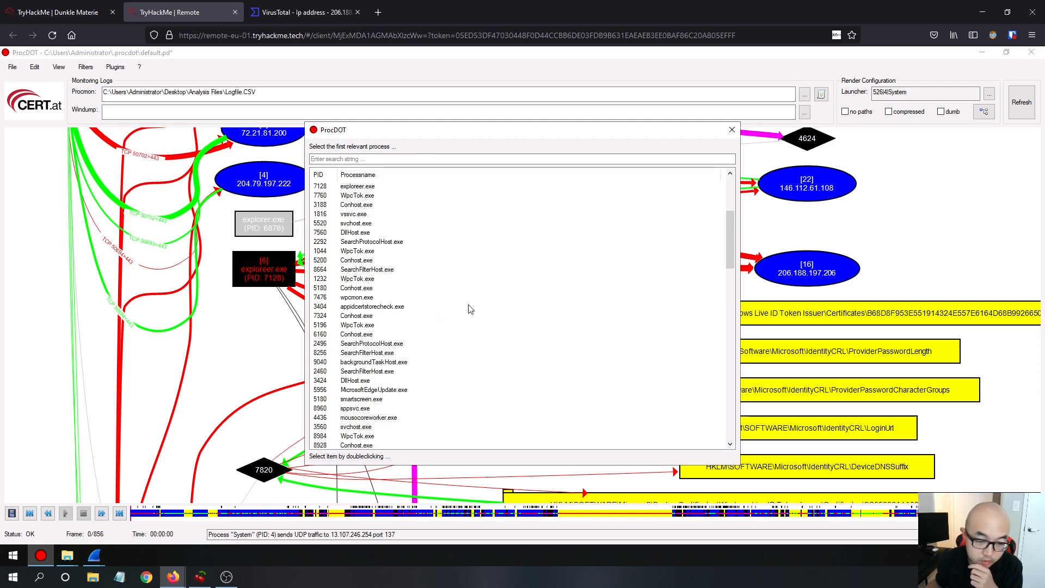
pyautogui.scroll(-1, 511, 308)
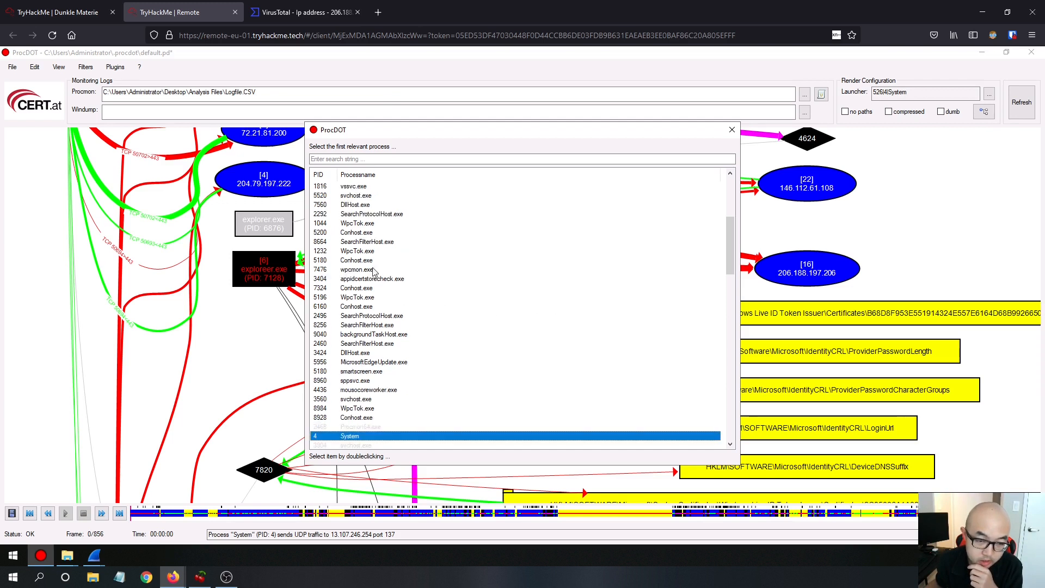
pyautogui.scroll(2, 426, 284)
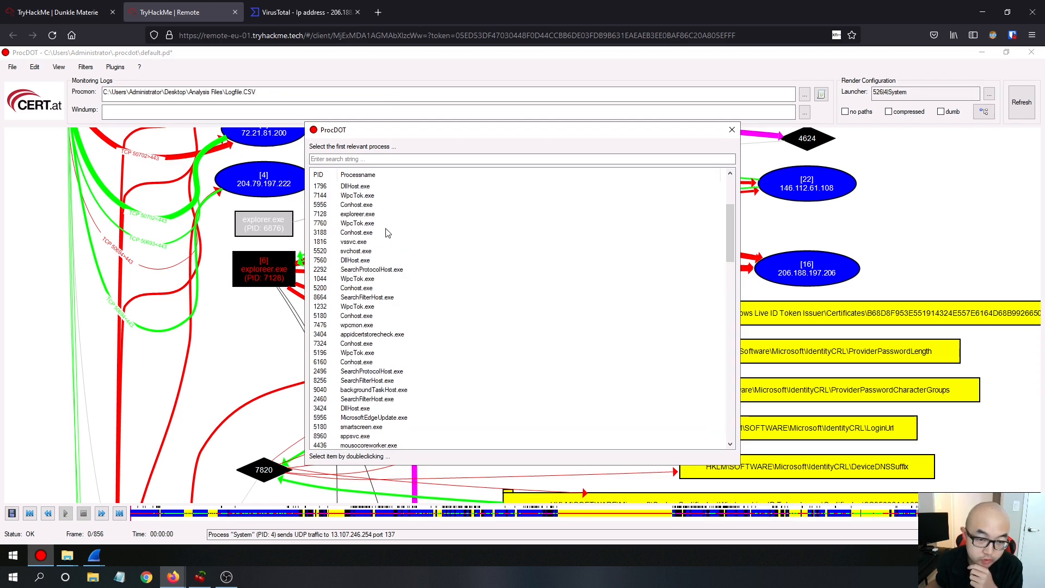
pyautogui.click(379, 216)
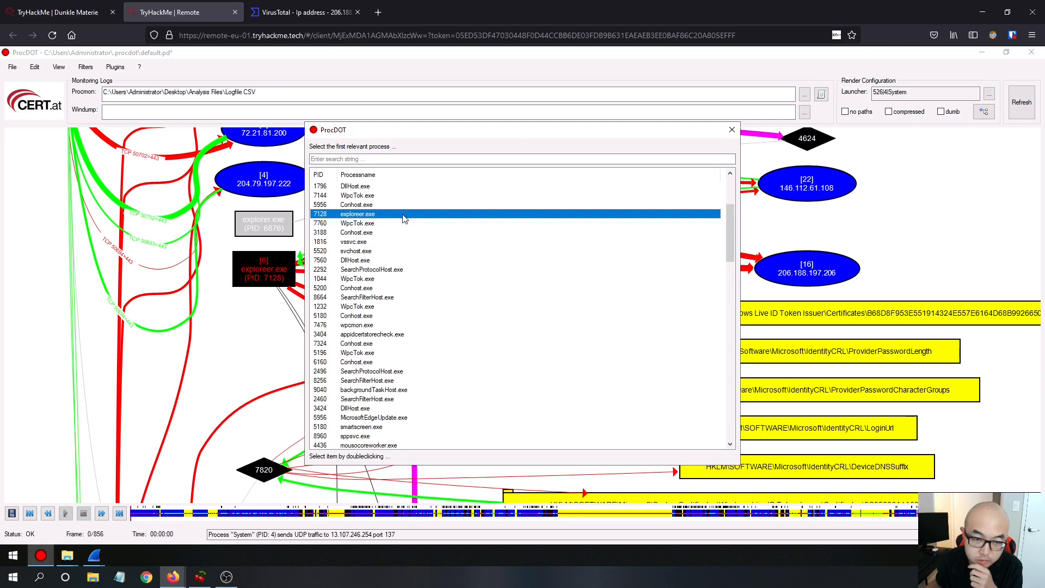
pyautogui.doubleClick(373, 216)
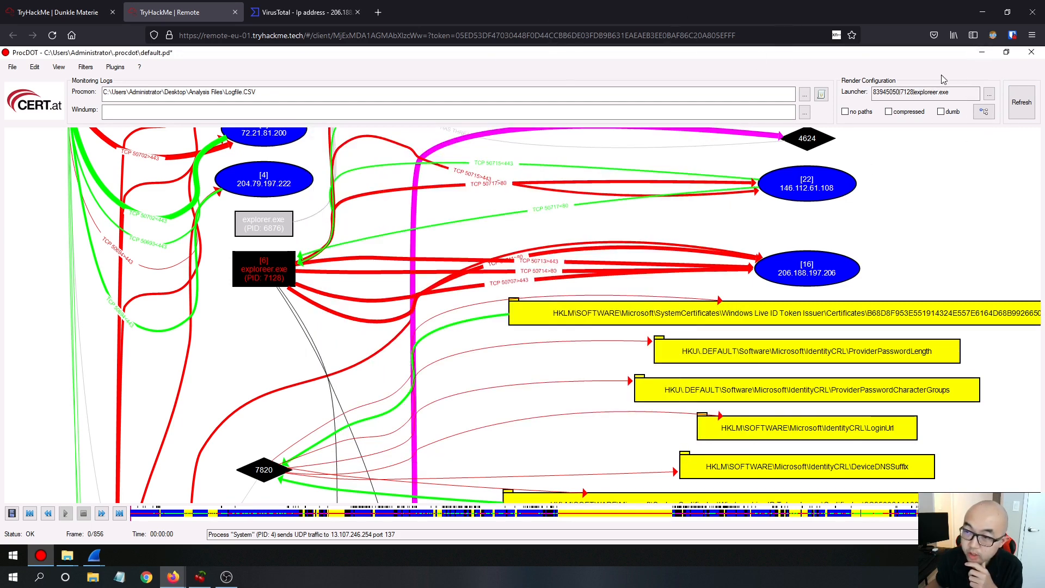
pyautogui.click(1021, 102)
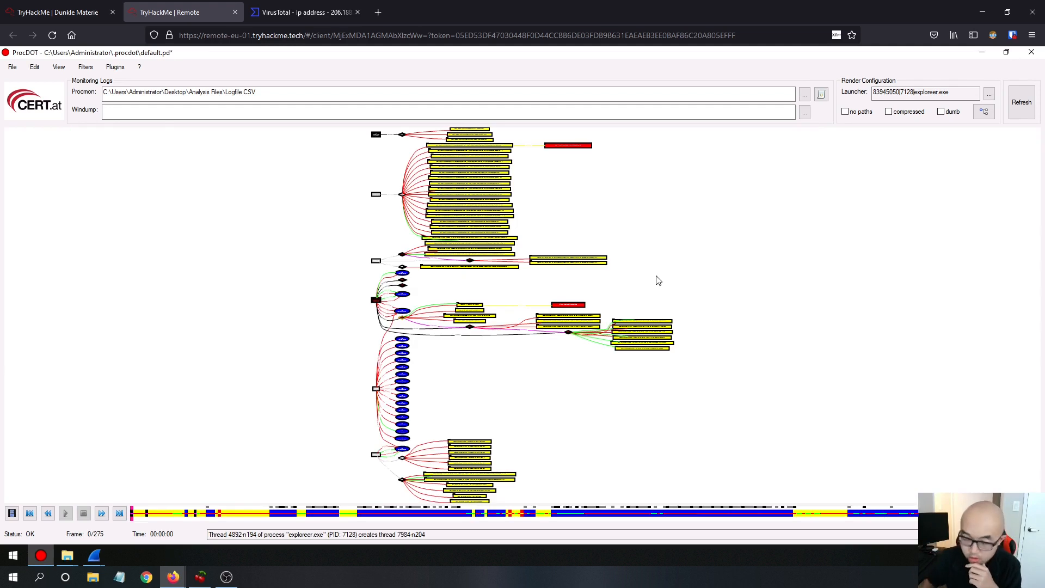
# Examine the bitmap file node under c:\programdata and its connection to the desktop wallpaper registry key in the graph.
pyautogui.moveTo(676, 263); pyautogui.dragTo(699, 264)
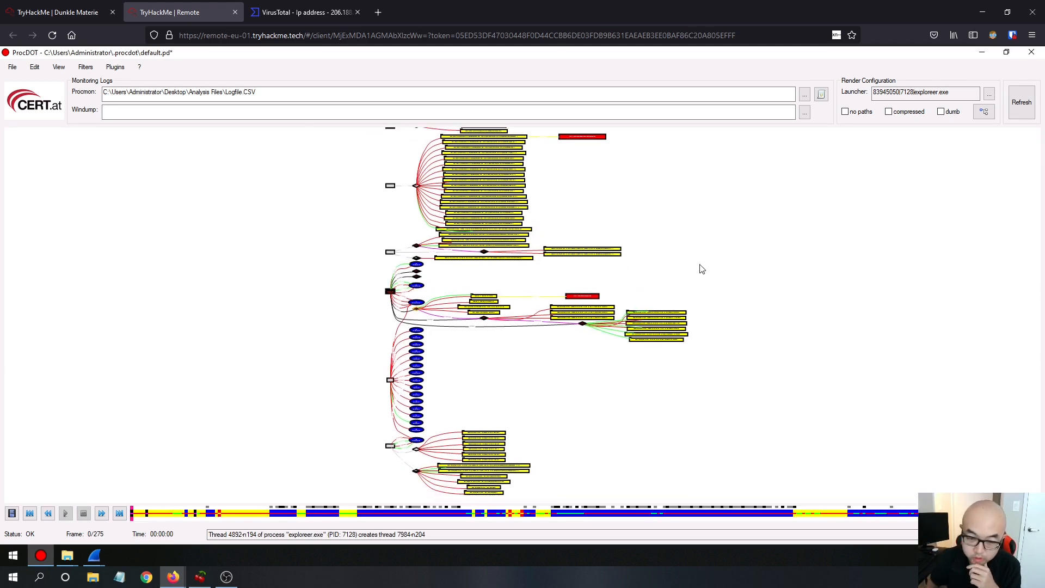
pyautogui.scroll(4, 701, 269)
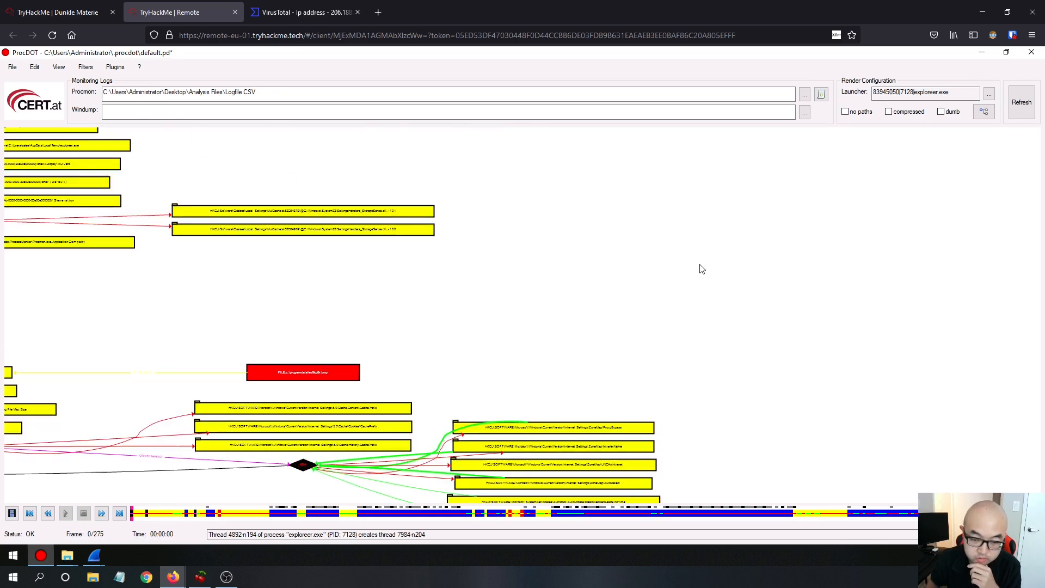
pyautogui.scroll(2, 700, 269)
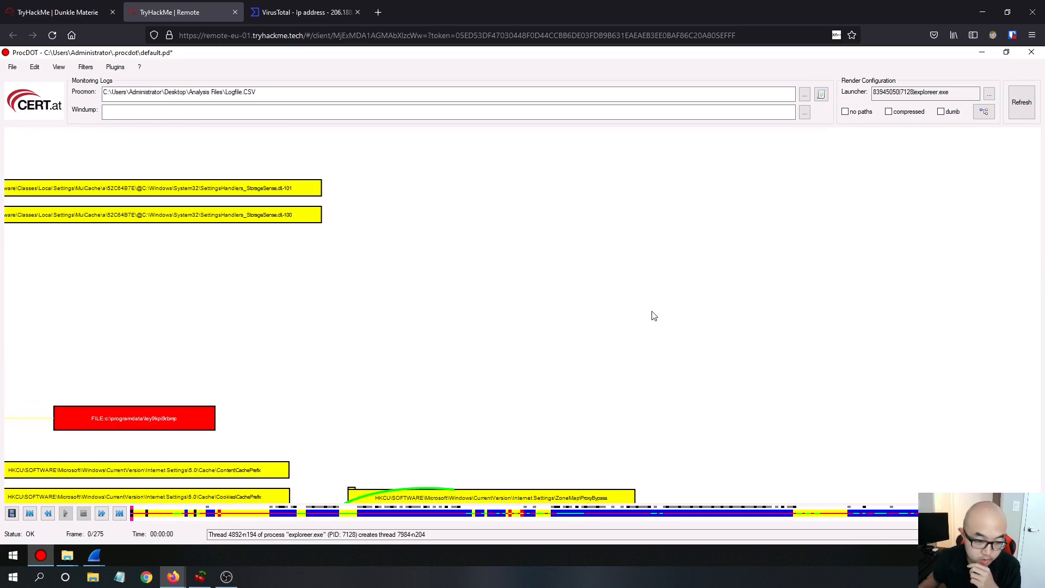
pyautogui.moveTo(651, 312); pyautogui.dragTo(707, 306)
pyautogui.moveTo(508, 335); pyautogui.dragTo(557, 245)
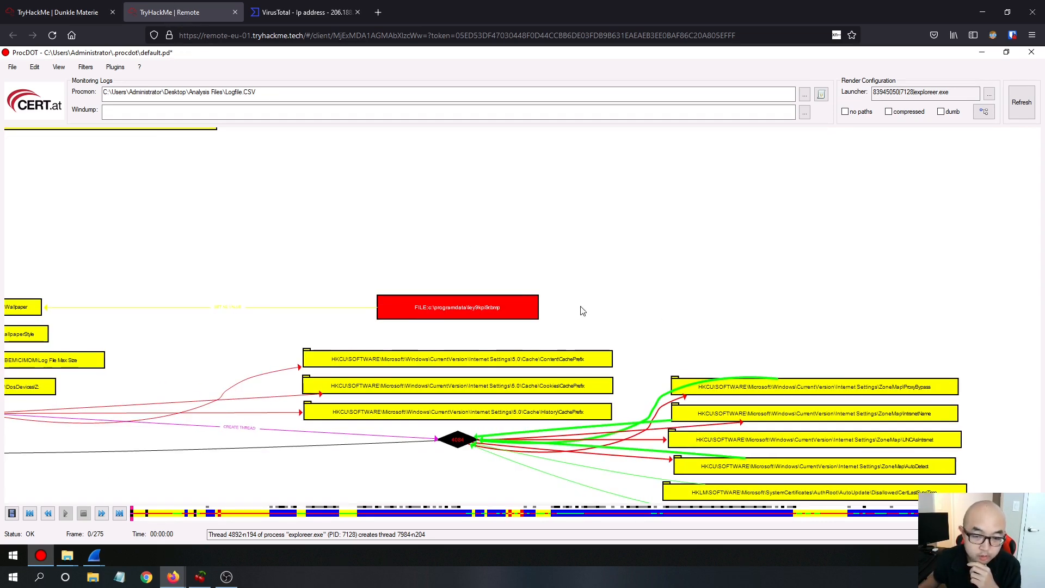
pyautogui.moveTo(582, 310); pyautogui.dragTo(581, 279)
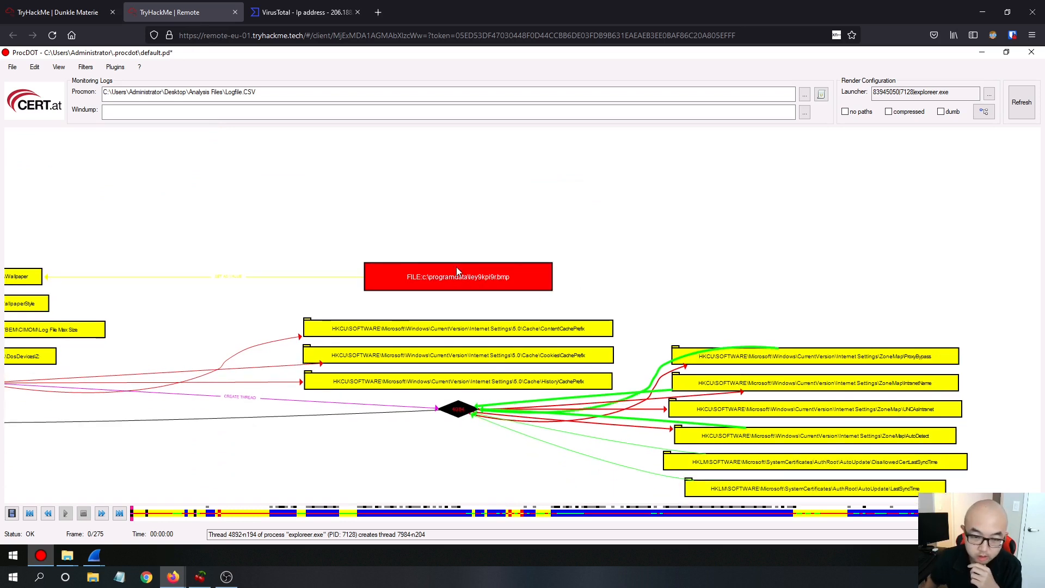
pyautogui.scroll(2, 457, 271)
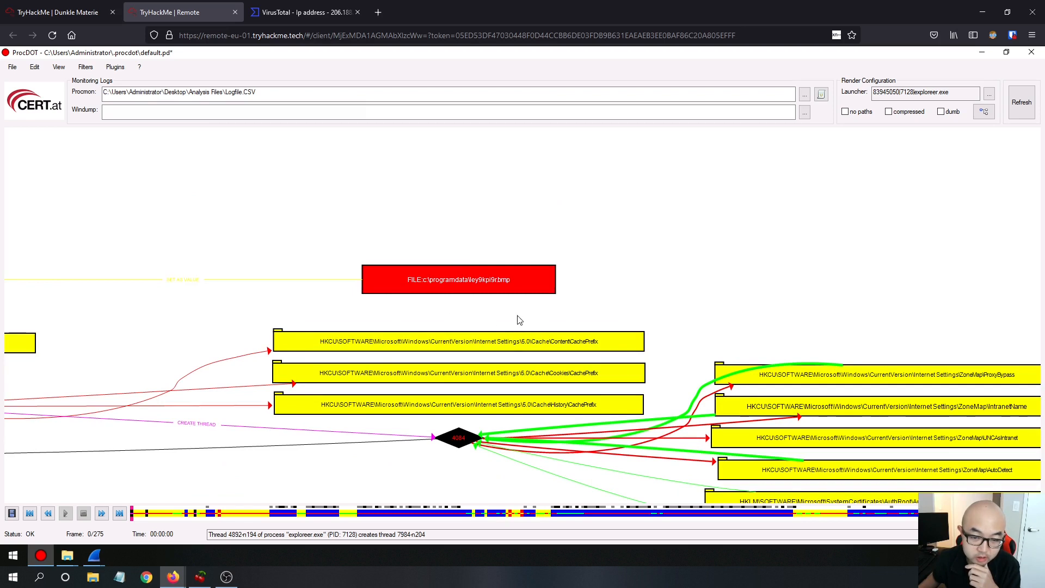
pyautogui.moveTo(447, 314); pyautogui.dragTo(518, 315)
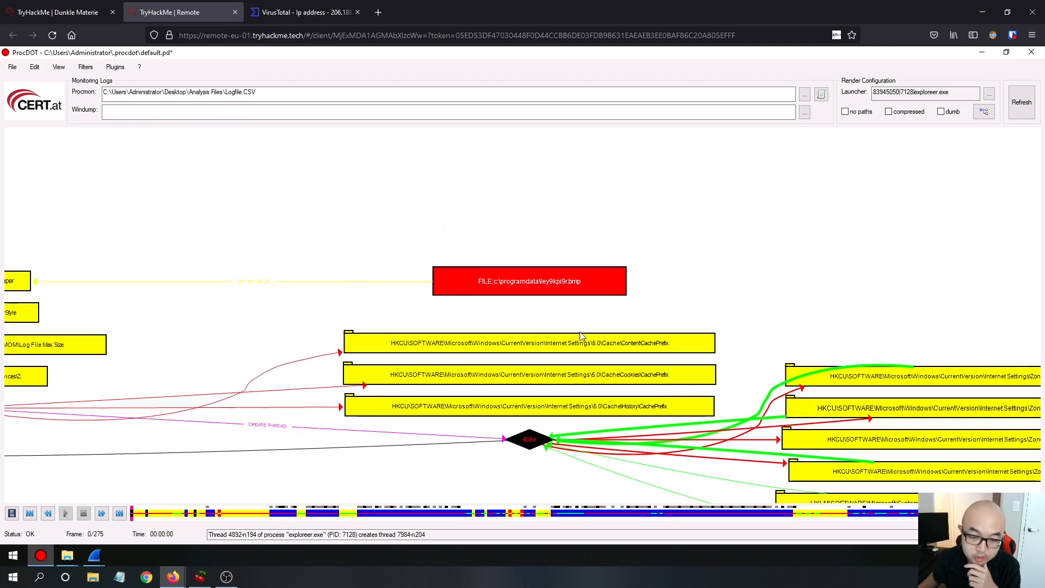
pyautogui.moveTo(537, 324); pyautogui.dragTo(549, 317)
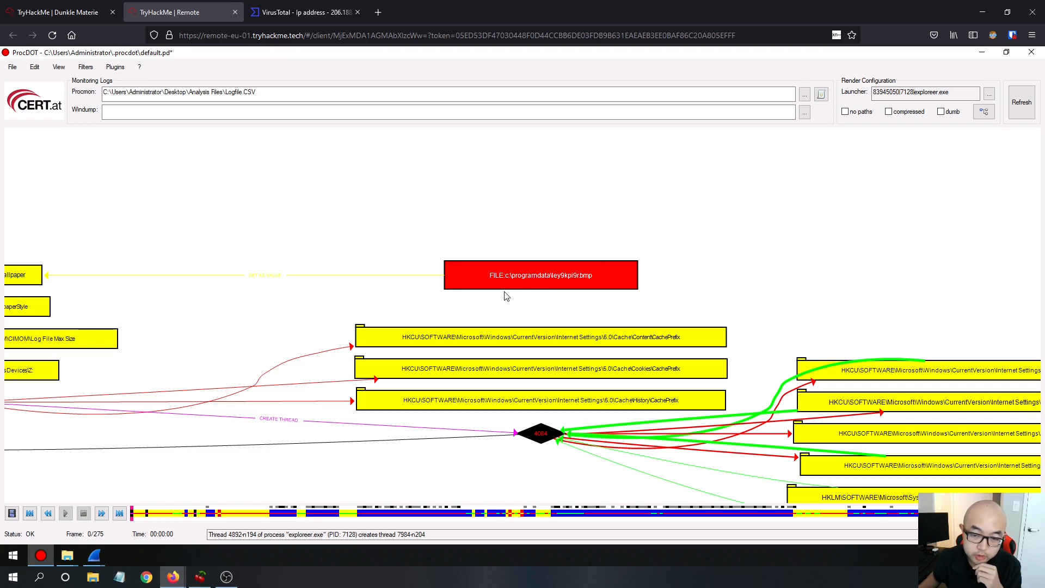
pyautogui.moveTo(565, 313); pyautogui.dragTo(621, 321)
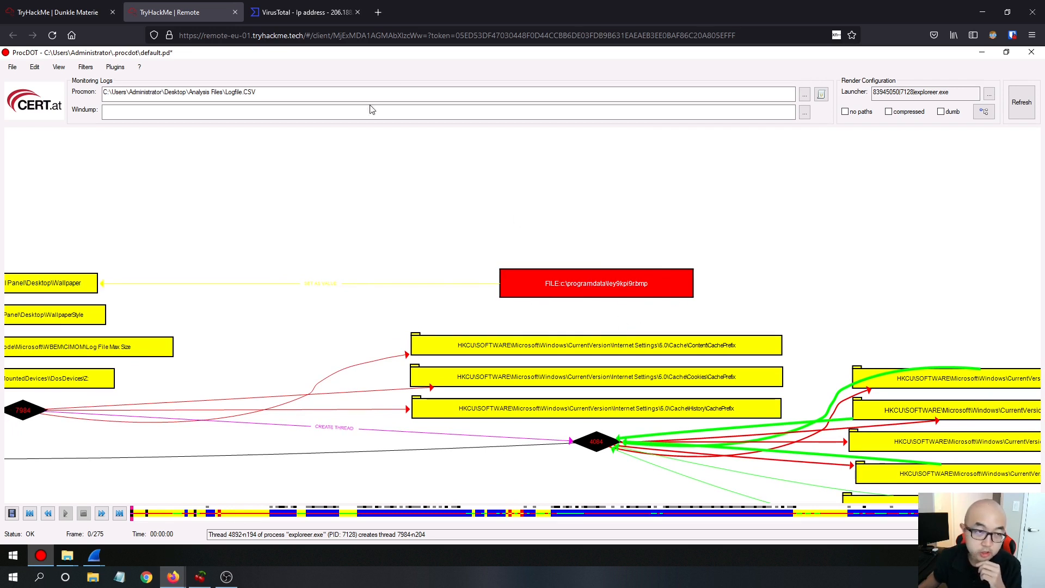
# Highlight the room's question on the wallpaper bitmap and its answer, then return to the ProcDOT graph.
pyautogui.click(68, 12)
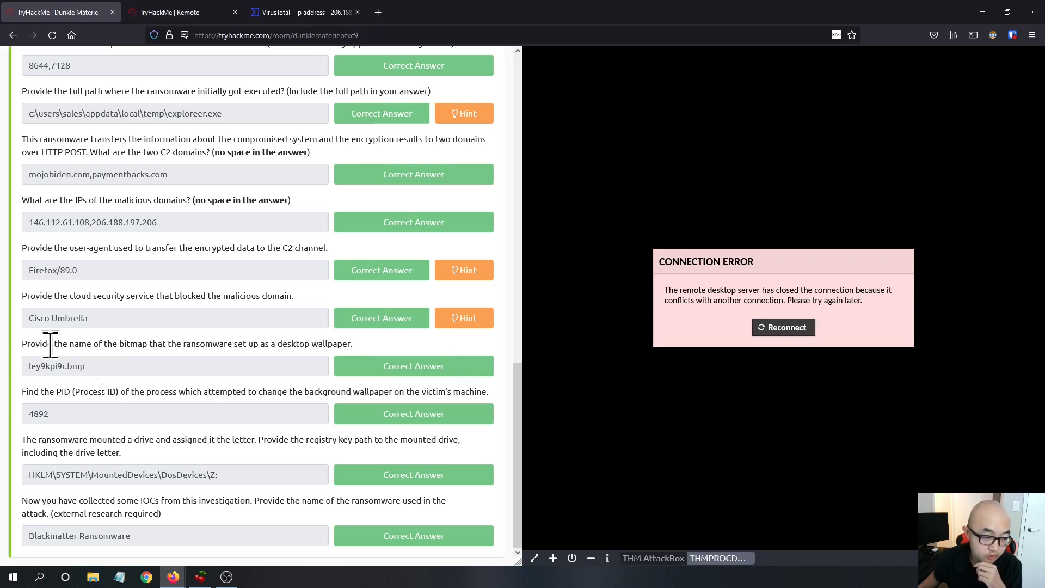
pyautogui.moveTo(11, 354); pyautogui.dragTo(327, 357)
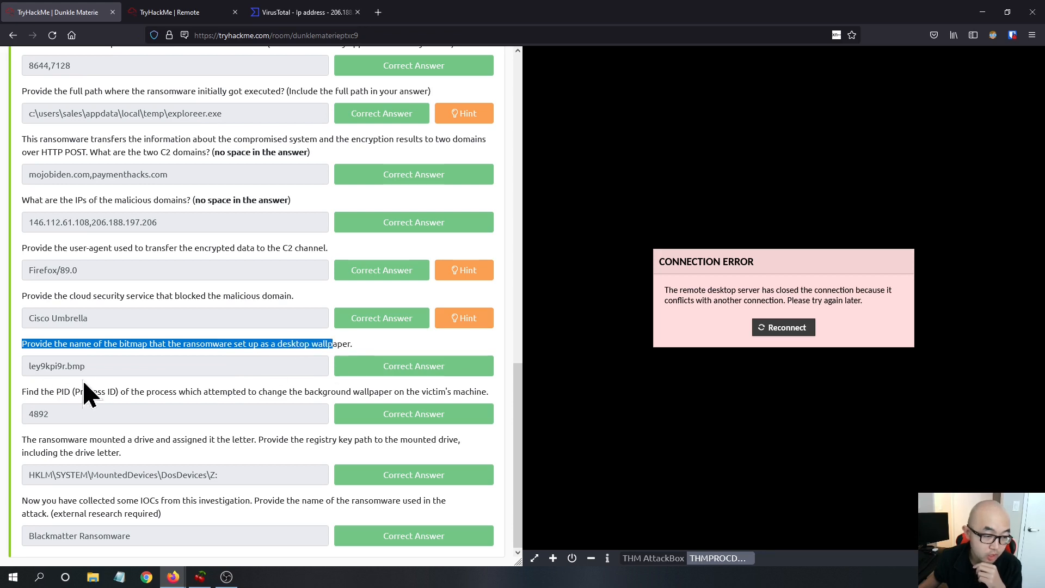
pyautogui.moveTo(90, 366); pyautogui.dragTo(30, 372)
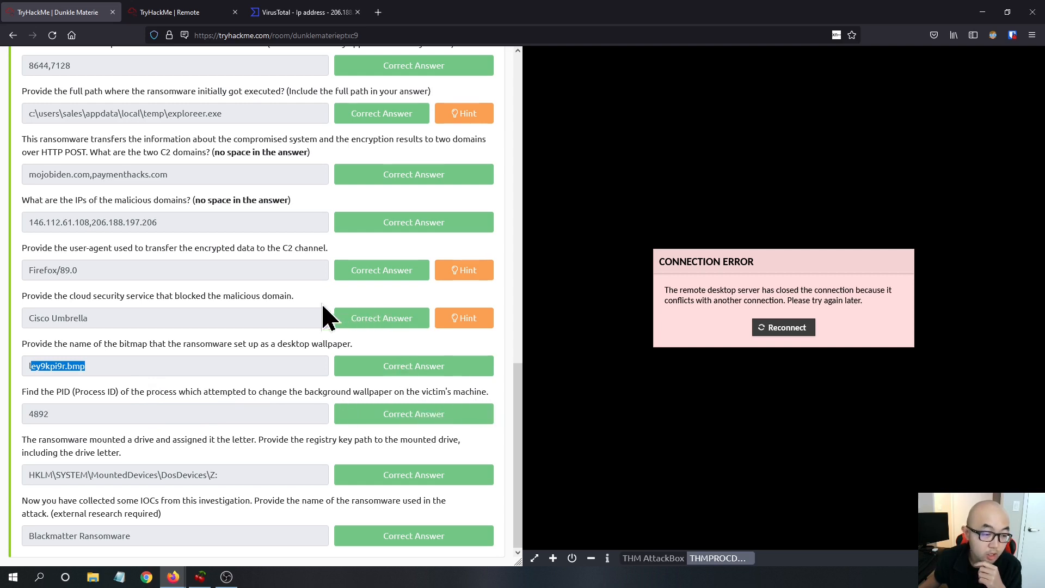
pyautogui.click(223, 15)
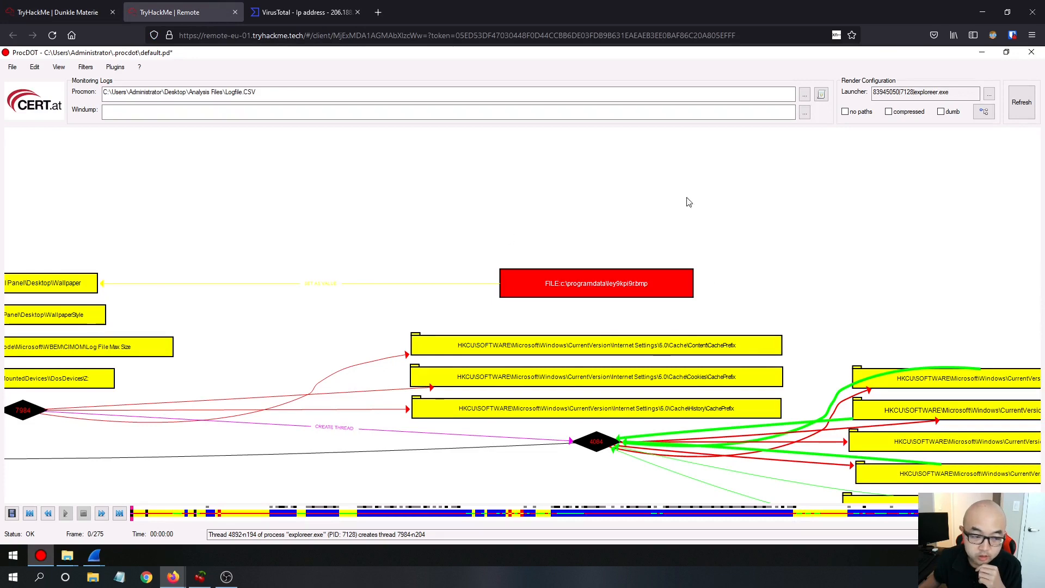
# Inspect the nodes surrounding the bitmap file and check which actions are available for the bitmap node.
pyautogui.moveTo(687, 198); pyautogui.dragTo(752, 183)
pyautogui.moveTo(368, 400); pyautogui.dragTo(359, 368)
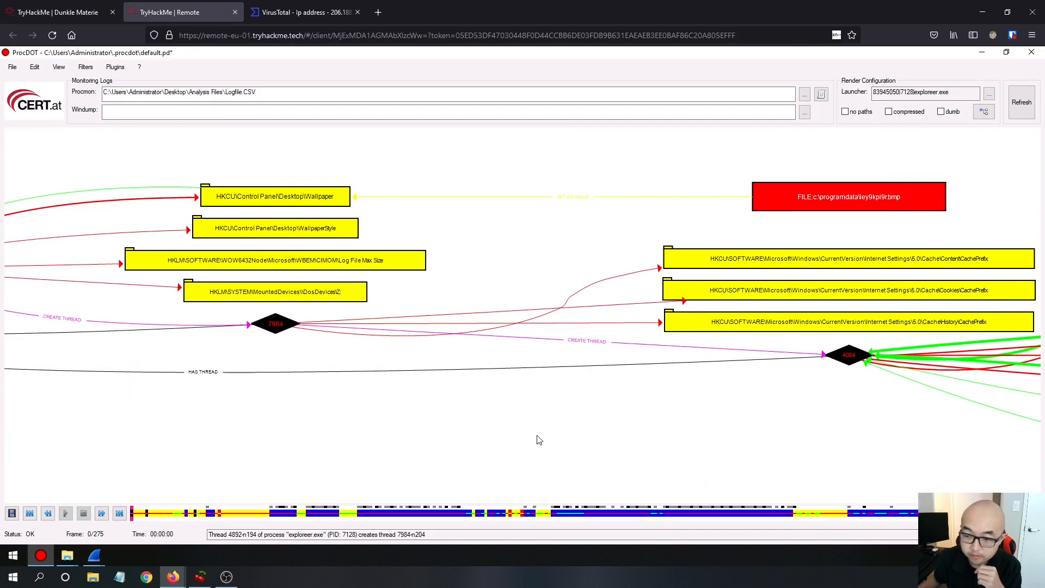
pyautogui.moveTo(539, 439); pyautogui.dragTo(408, 385)
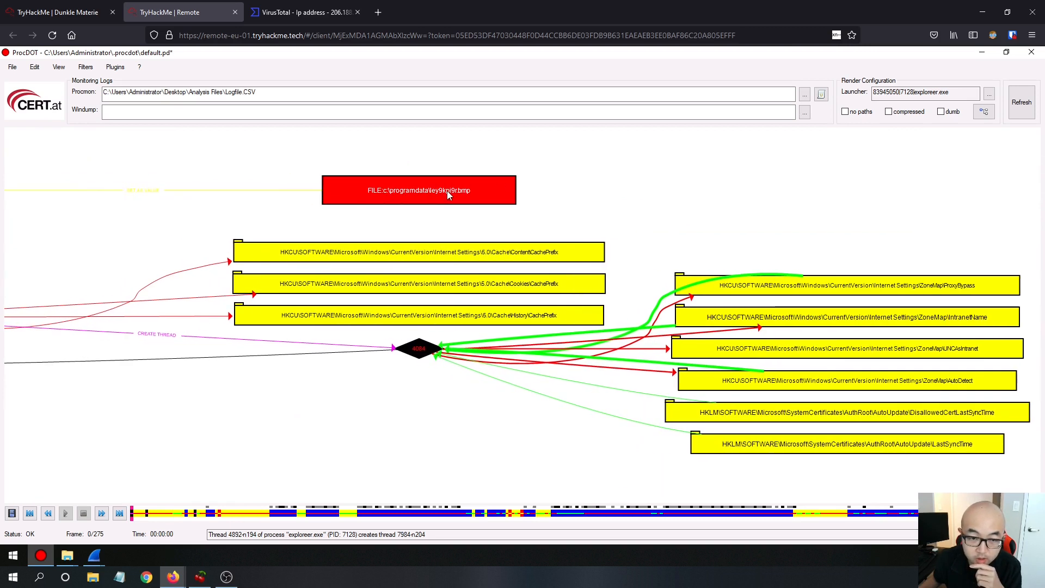
pyautogui.rightClick(423, 192)
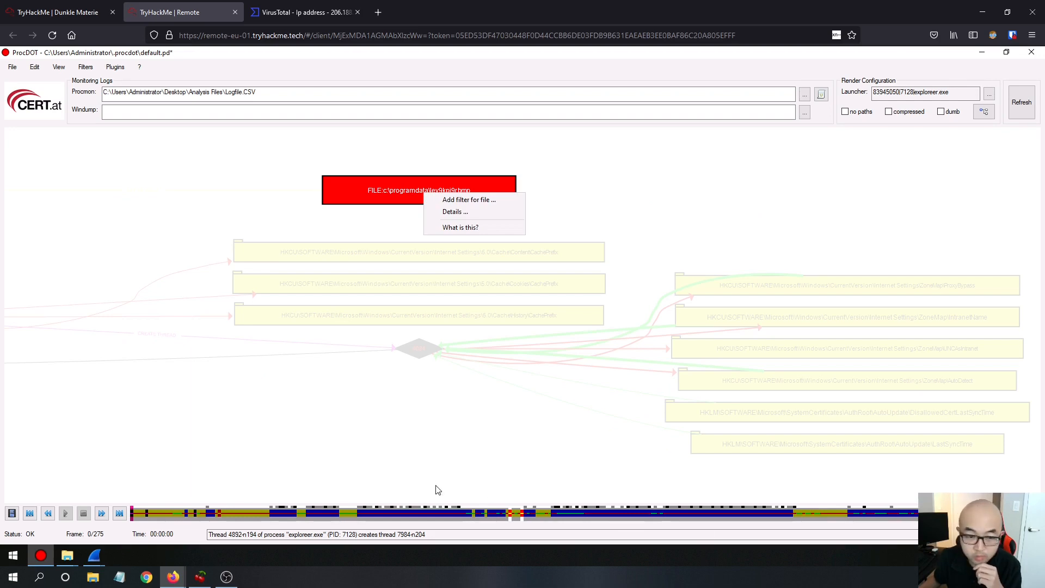
pyautogui.click(398, 458)
# Trace the bitmap through the Control Panel\Desktop\Wallpaper registry key back to the exploreer.exe thread that wrote it.
pyautogui.moveTo(245, 424); pyautogui.dragTo(723, 419)
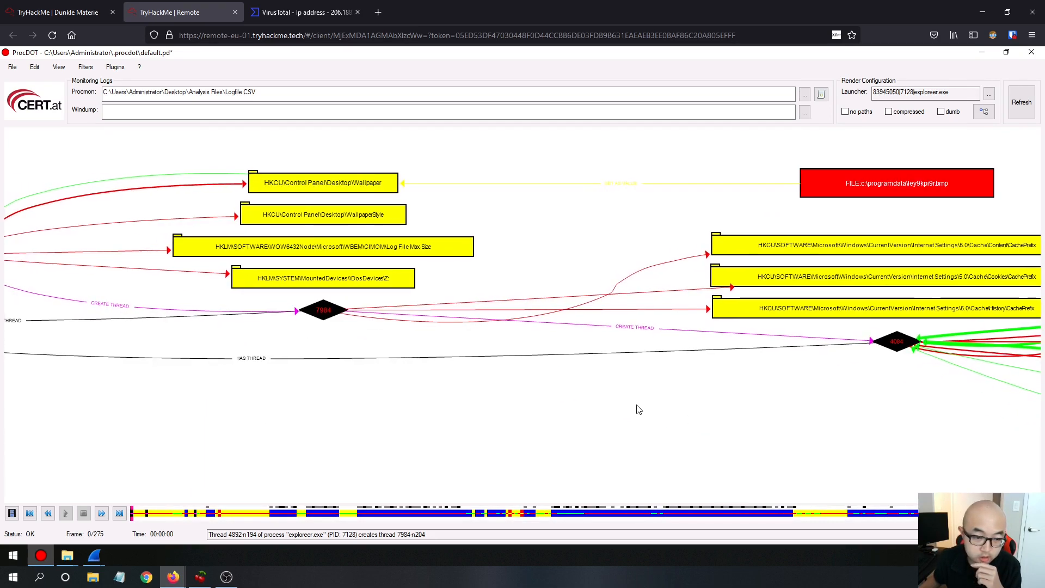
pyautogui.moveTo(275, 392); pyautogui.dragTo(640, 411)
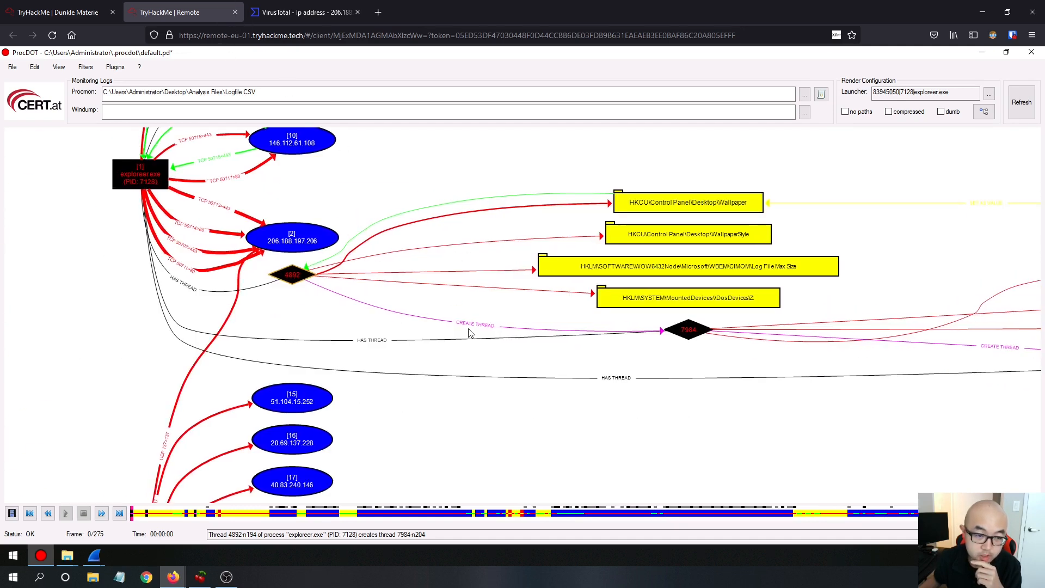
pyautogui.moveTo(437, 355); pyautogui.dragTo(406, 369)
pyautogui.moveTo(585, 163); pyautogui.dragTo(471, 192)
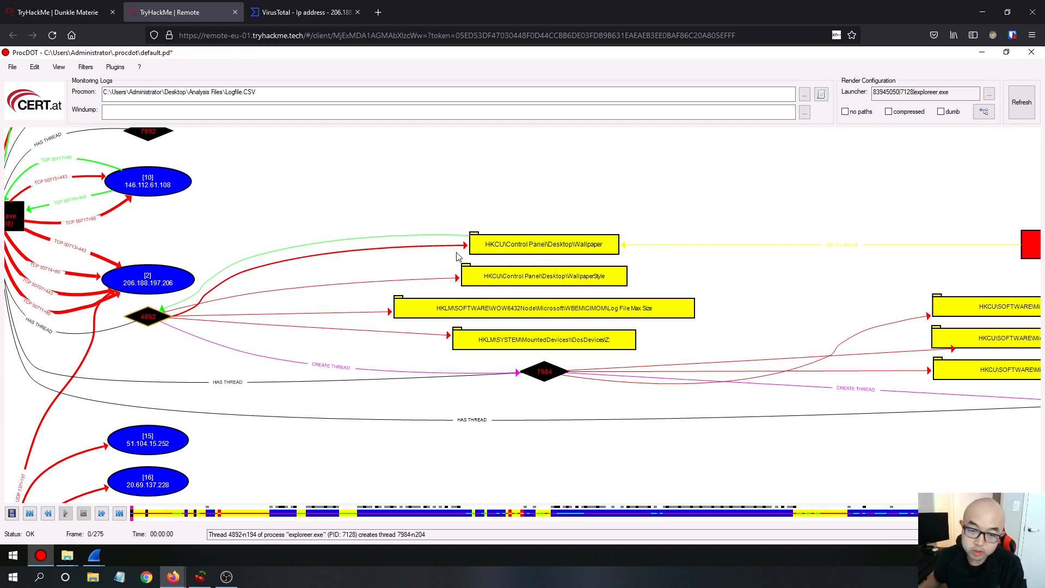
pyautogui.moveTo(264, 302); pyautogui.dragTo(373, 308)
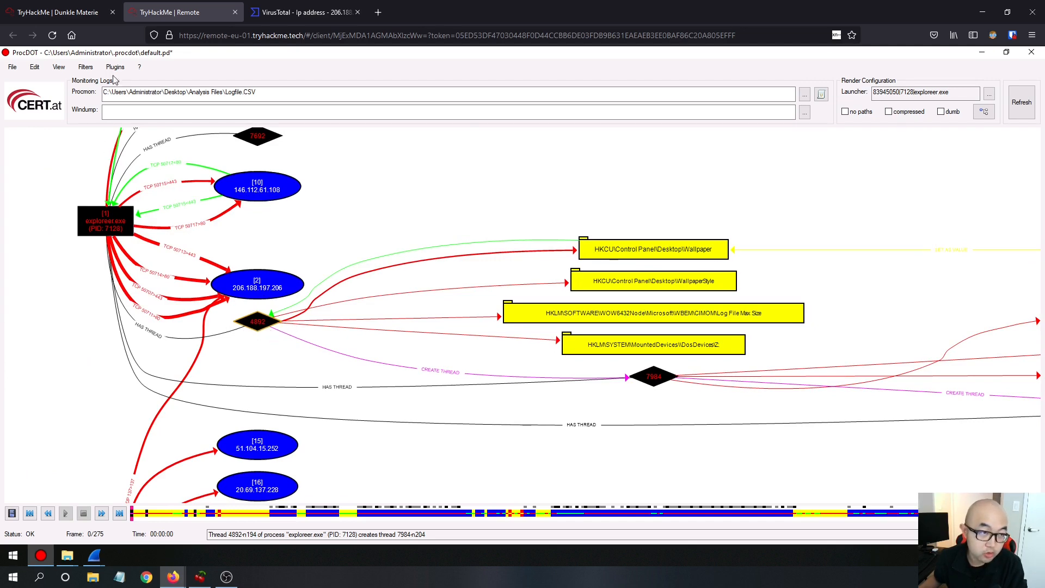
# Read the room's questions on the wallpaper-changing PID and the mounted drive, then examine the thread's registry keys in the ProcDOT graph.
pyautogui.click(84, 9)
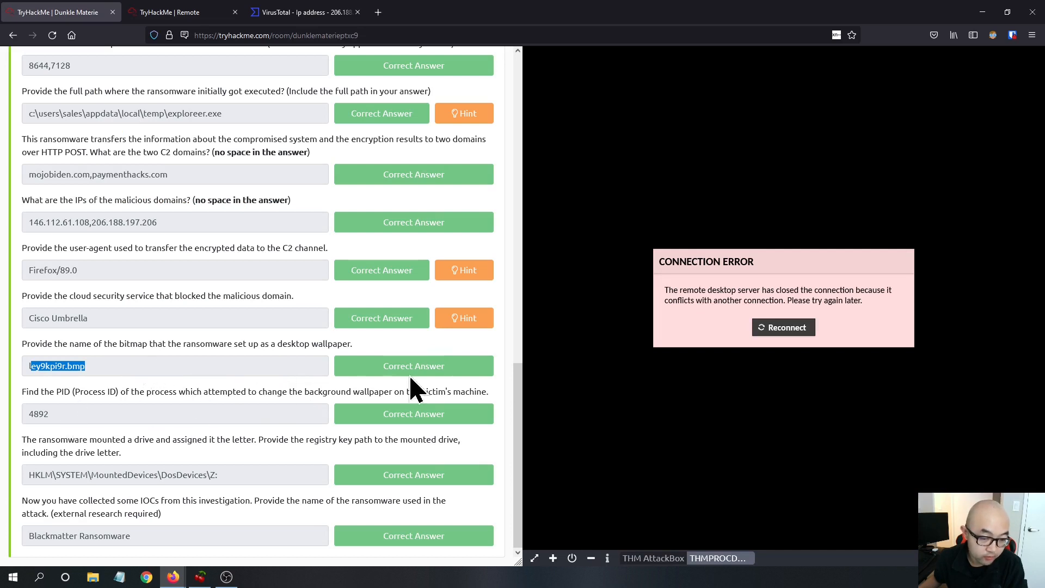
pyautogui.moveTo(488, 395); pyautogui.dragTo(63, 432)
pyautogui.click(81, 457)
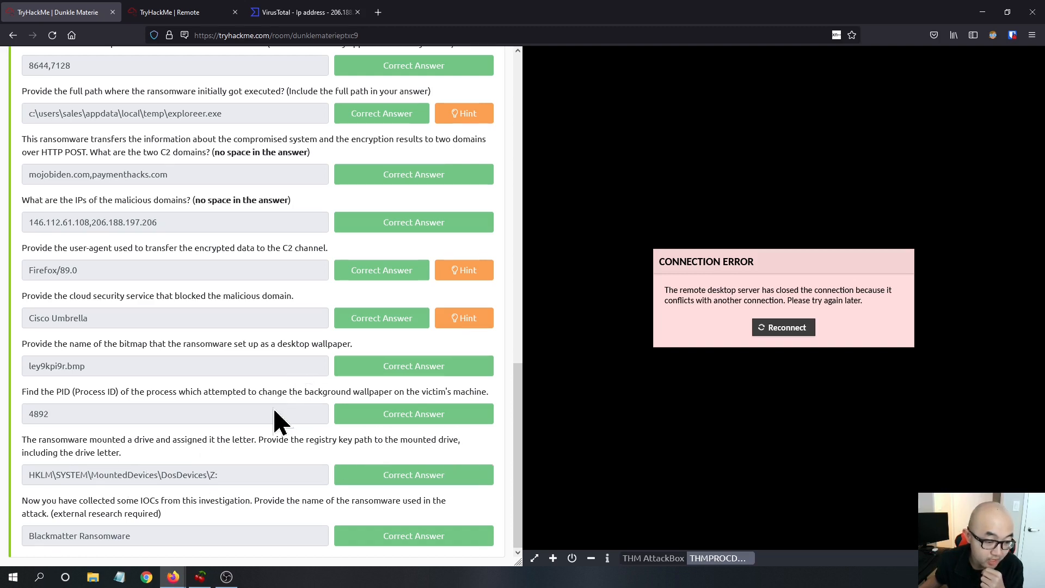
pyautogui.click(203, 12)
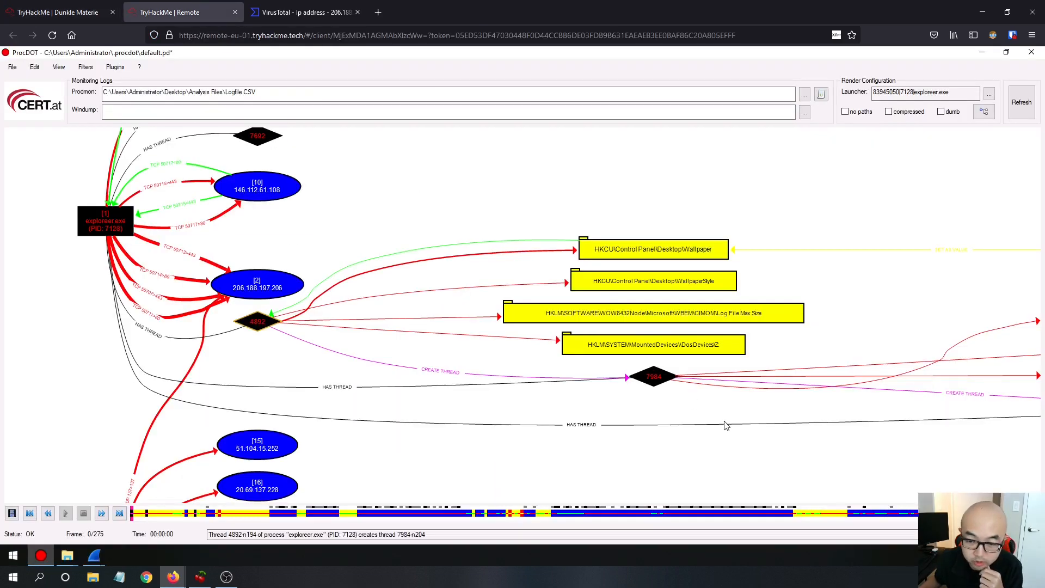
pyautogui.moveTo(725, 425); pyautogui.dragTo(510, 358)
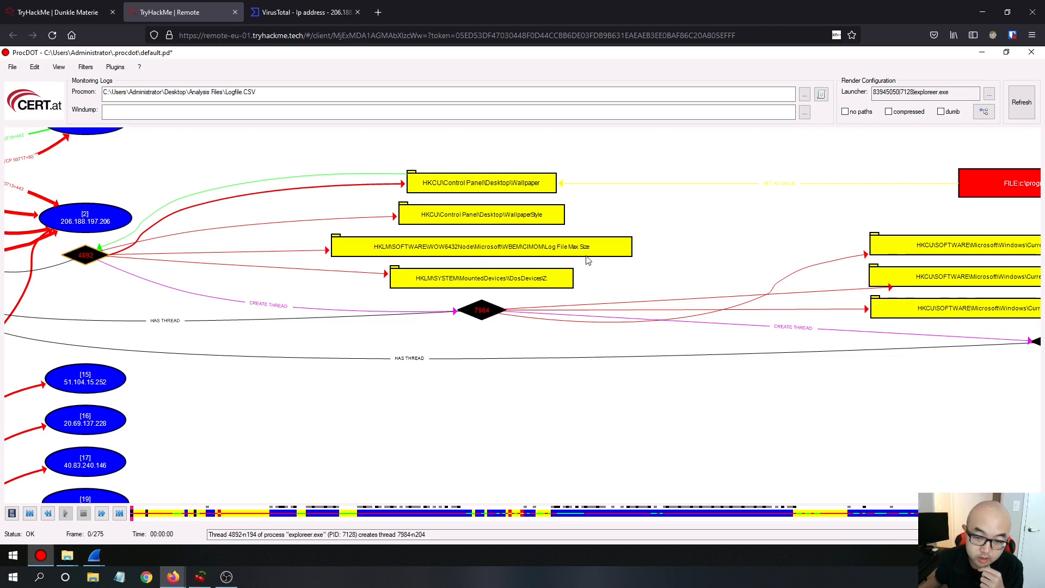
# Return to the room's questions and highlight 206.188.197.206 in the answer on the malicious domains' IPs.
pyautogui.click(87, 12)
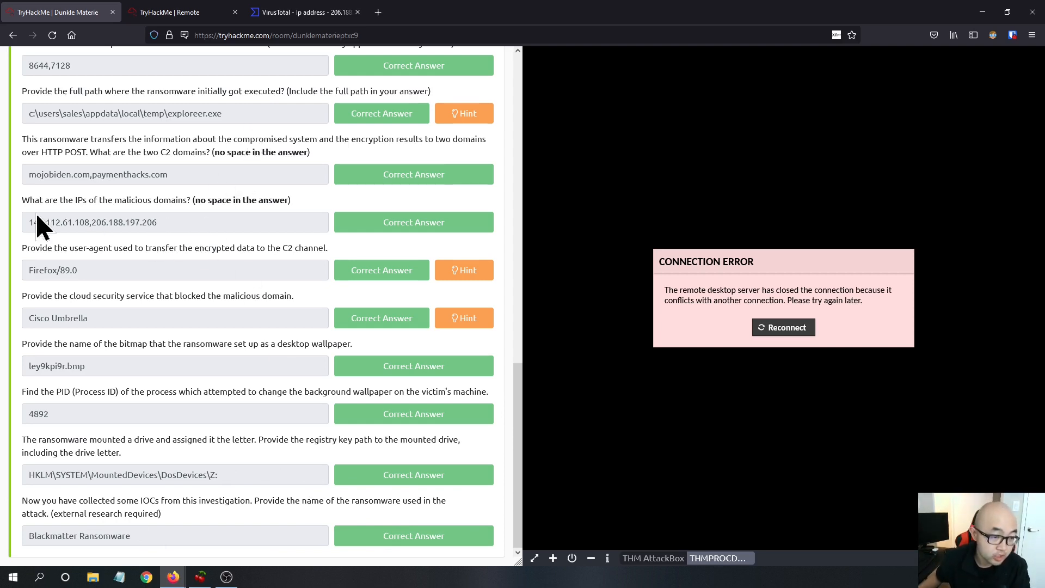
pyautogui.moveTo(173, 223); pyautogui.dragTo(92, 223)
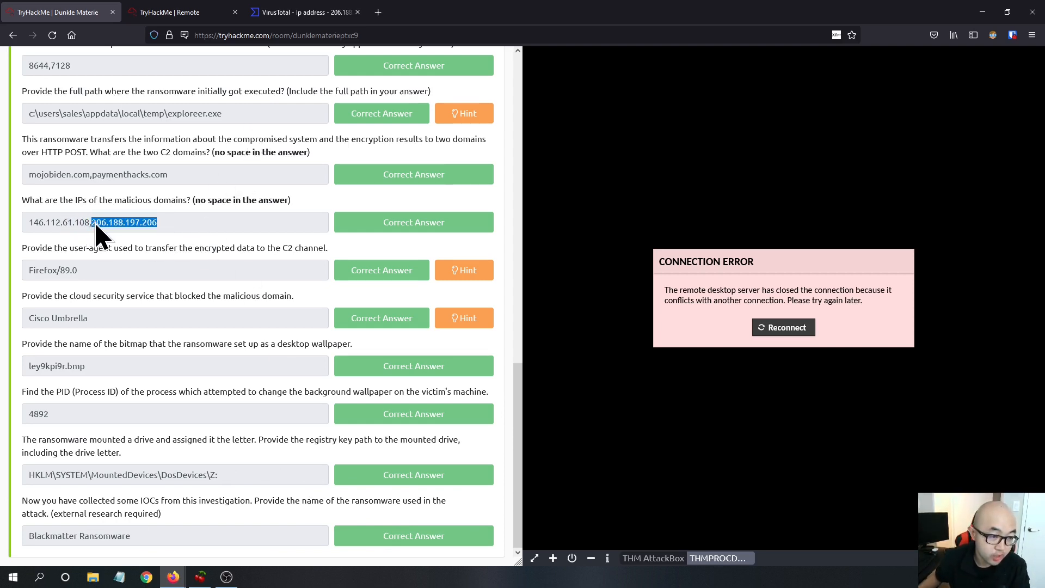
# Copy the highlighted IP address, open AlienVault OTX in a new tab and enter 206.188.197.206 as its search term.
pyautogui.rightClick(93, 223)
pyautogui.click(123, 286)
pyautogui.click(378, 12)
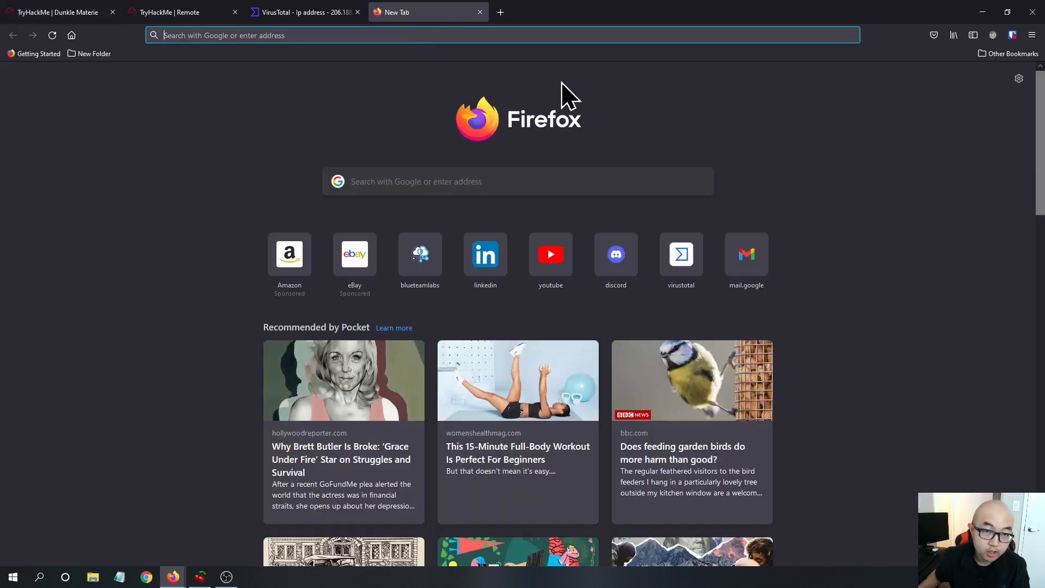
pyautogui.write('alei')
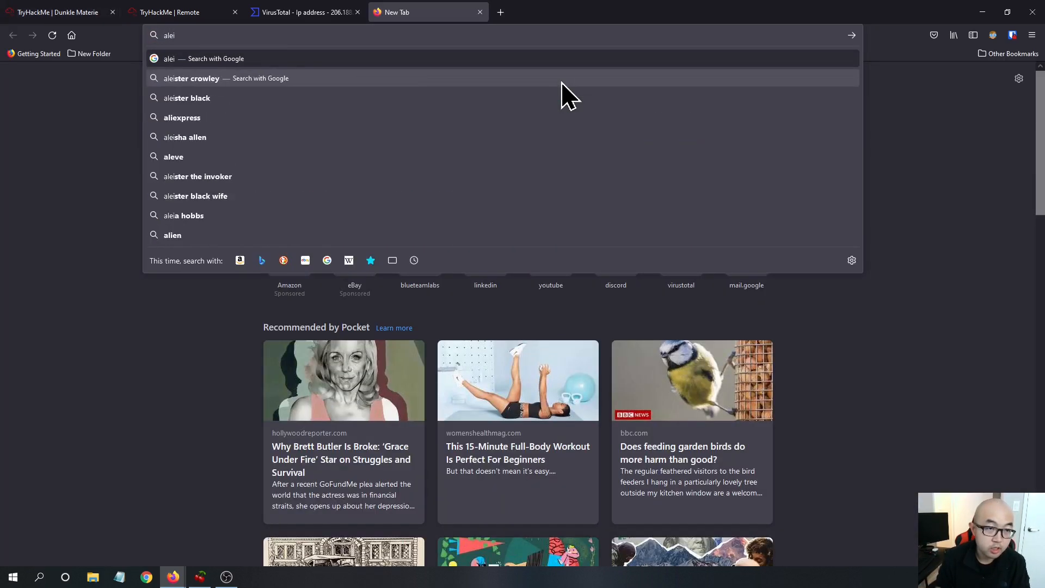
pyautogui.press('BackSpace')
pyautogui.press('BackSpace')
pyautogui.write('lie')
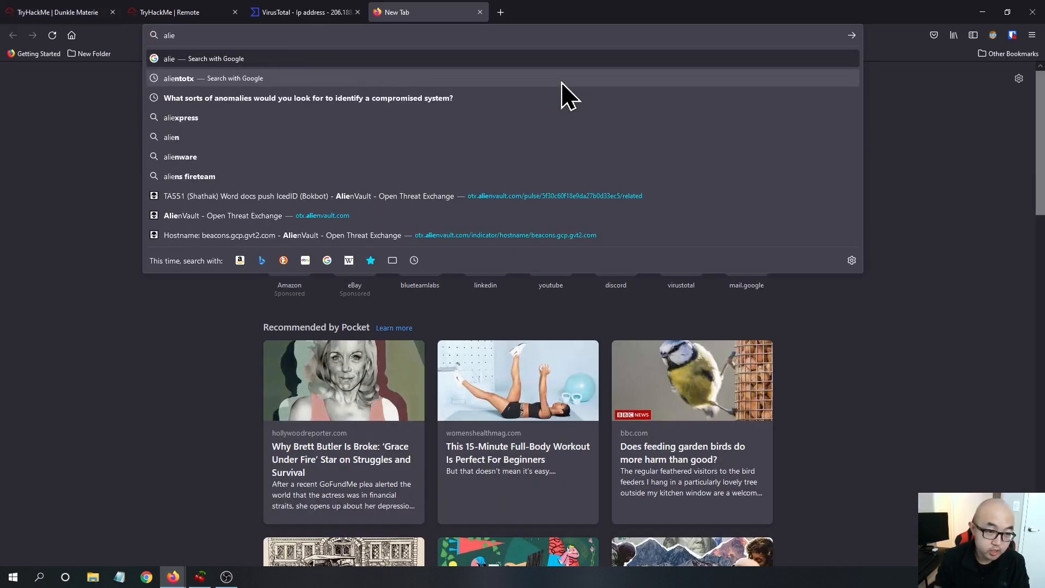
pyautogui.click(262, 217)
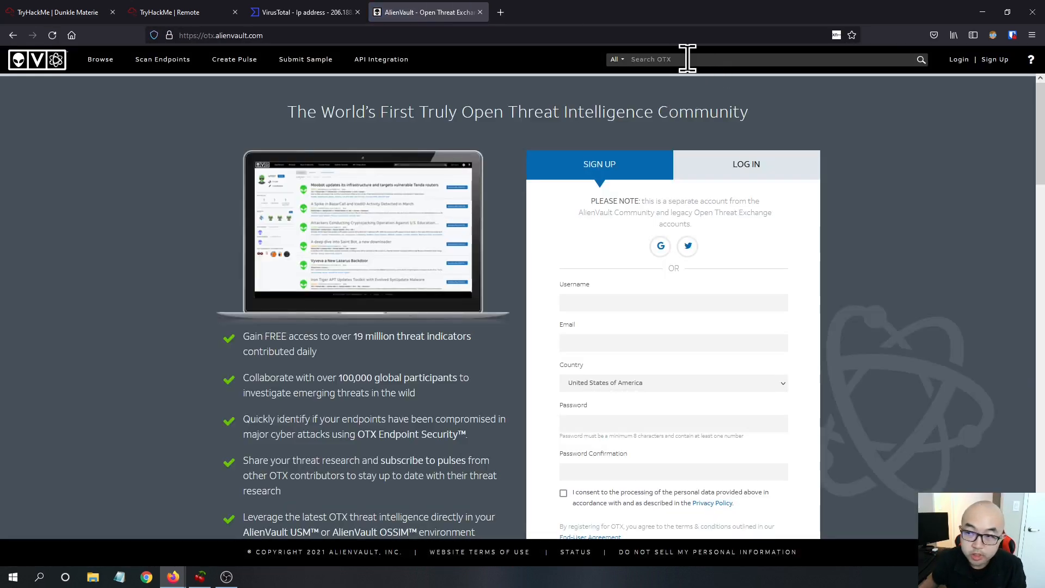
pyautogui.click(688, 58)
pyautogui.hotkey('ctrl', 'v')
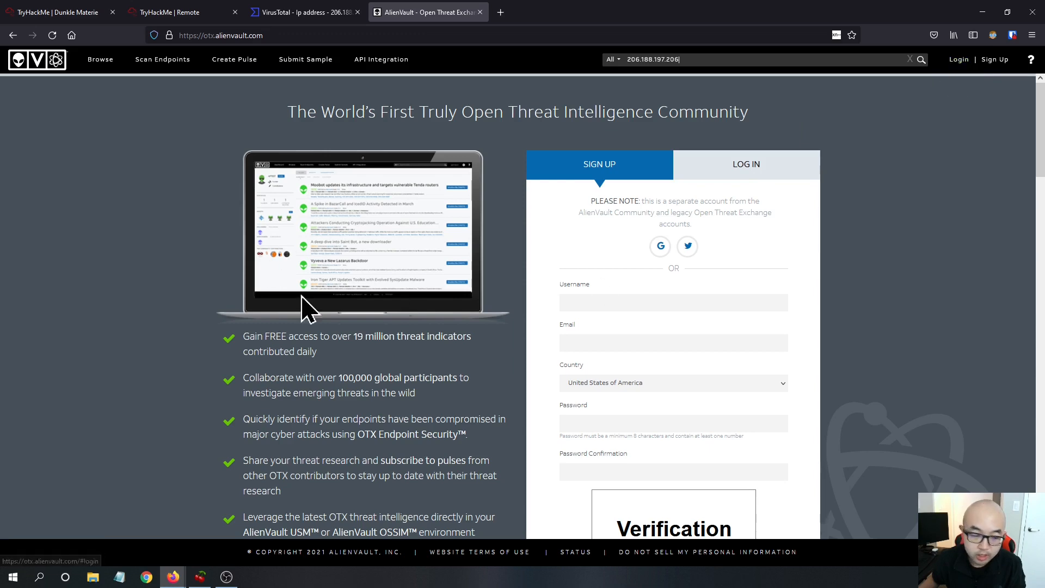
# Switch to Chrome, open AlienVault OTX there and search it for 206.188.197.206.
pyautogui.click(145, 576)
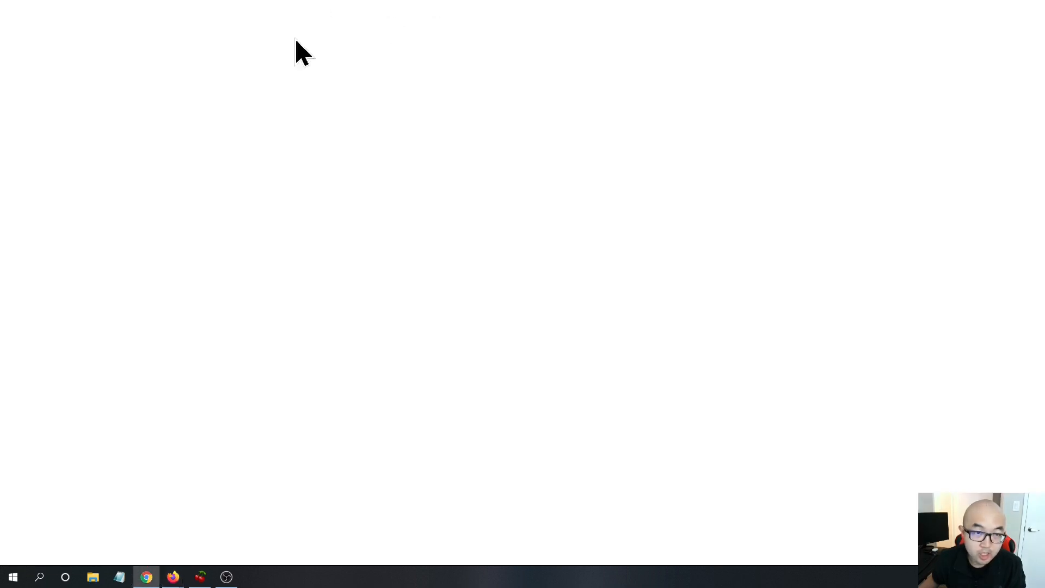
pyautogui.click(306, 28)
pyautogui.write('alien')
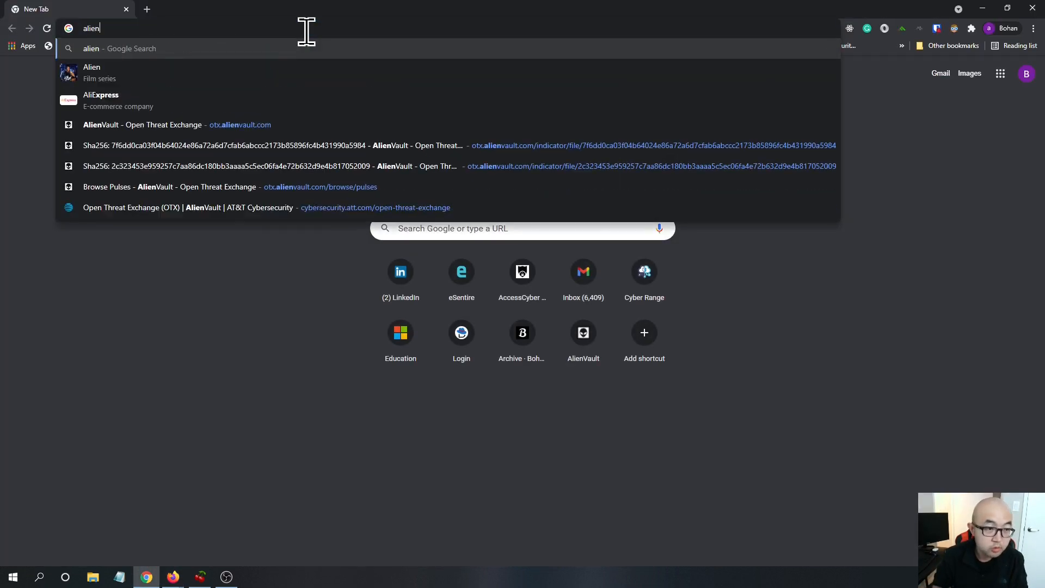
pyautogui.click(254, 126)
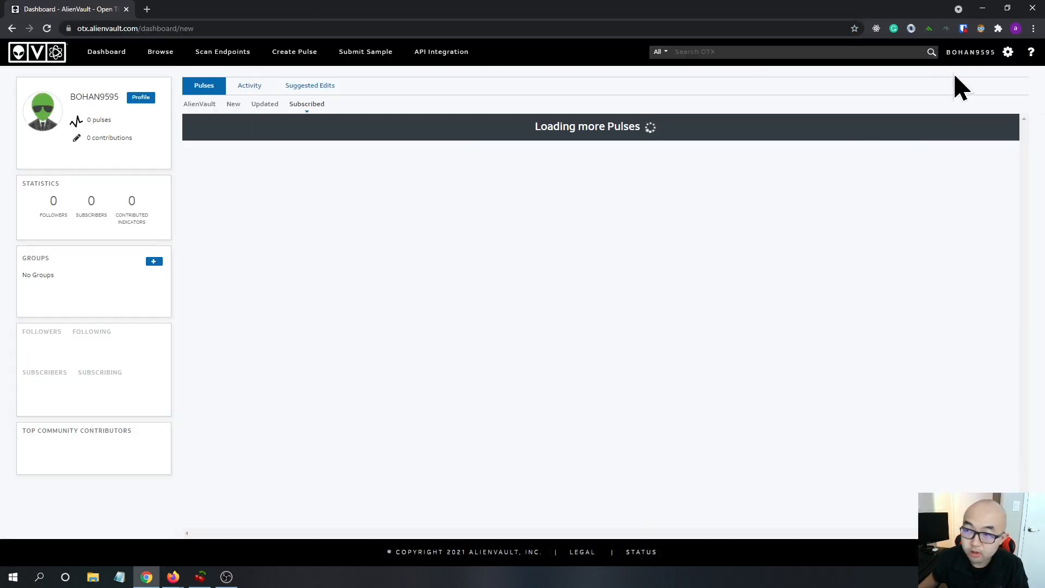
pyautogui.click(746, 51)
pyautogui.hotkey('ctrl', 'v')
pyautogui.press('Return')
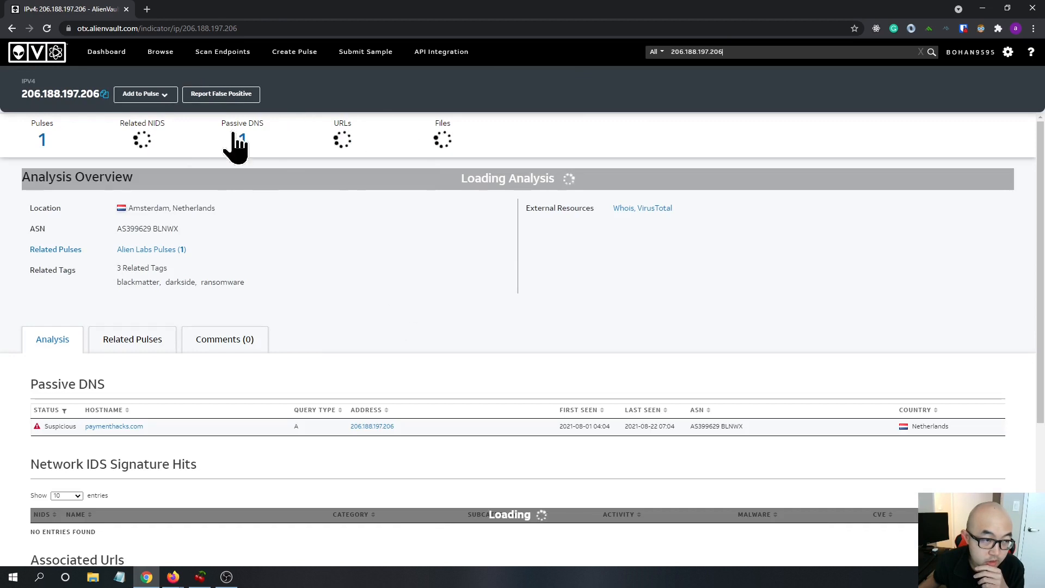
# Examine the IP's analysis overview and highlight the darkside entry among its related tags.
pyautogui.scroll(-1, 435, 291)
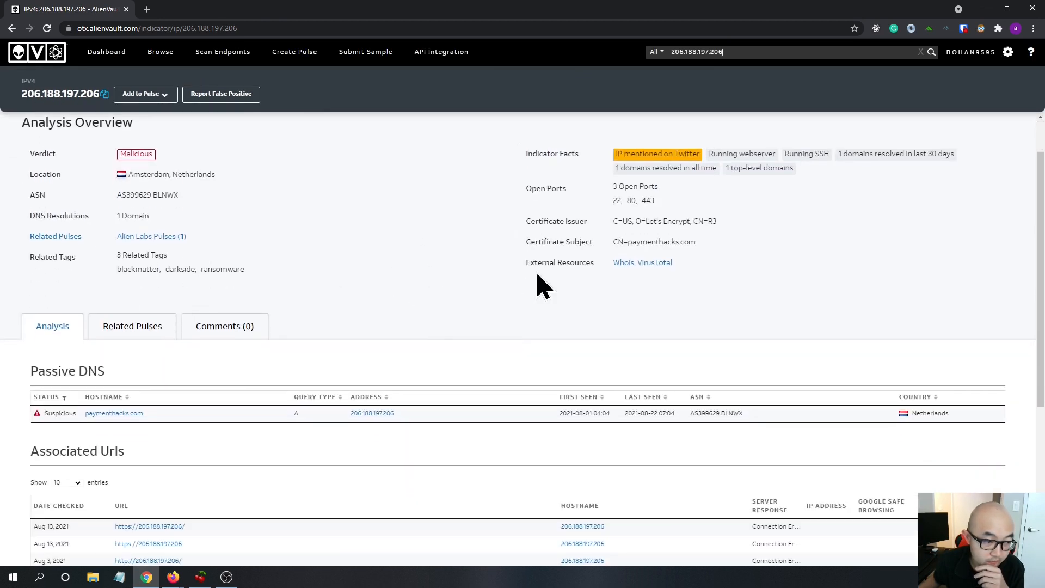
pyautogui.scroll(-2, 272, 255)
pyautogui.scroll(3, 228, 272)
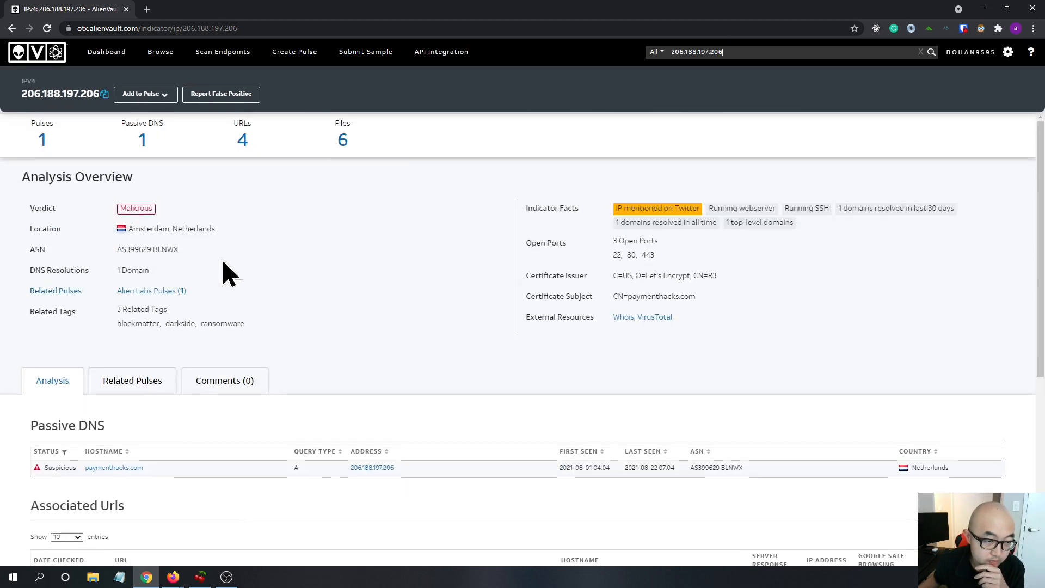
pyautogui.moveTo(103, 323); pyautogui.dragTo(77, 320)
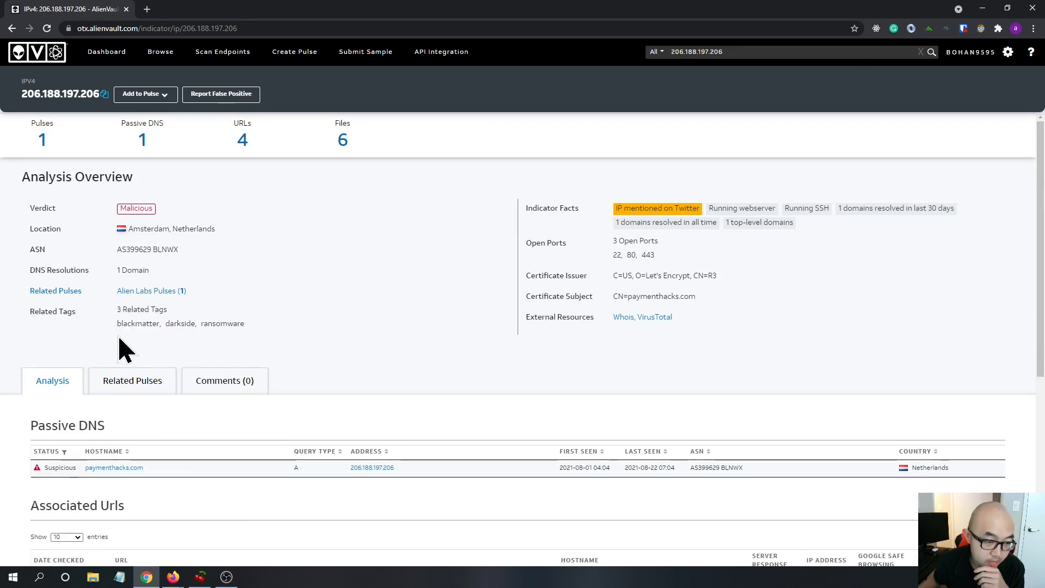
pyautogui.moveTo(118, 336); pyautogui.dragTo(191, 333)
pyautogui.click(205, 333)
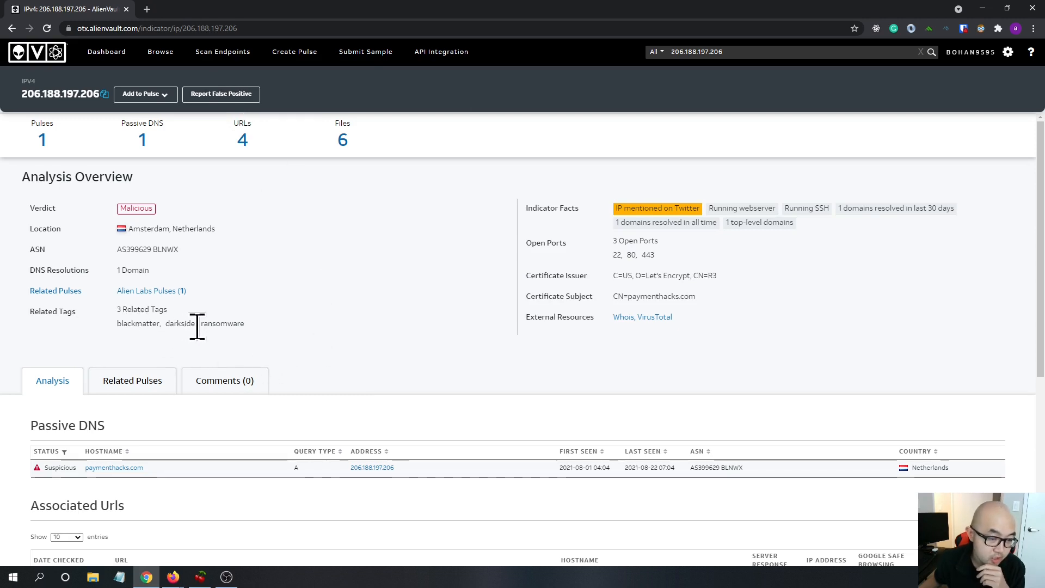
pyautogui.moveTo(198, 323); pyautogui.dragTo(163, 334)
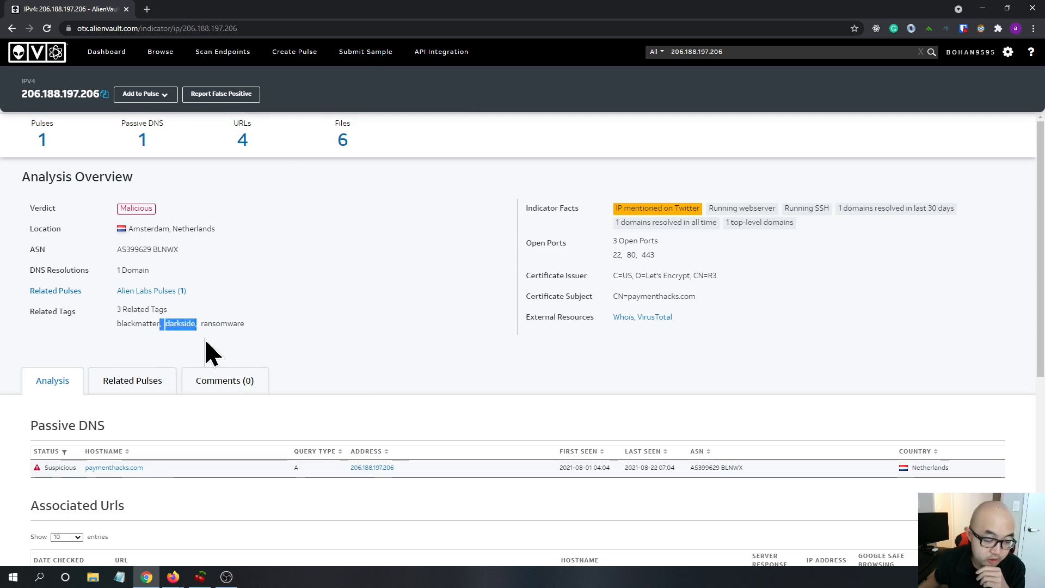
pyautogui.click(260, 351)
# Check the IP's related pulses, return to its analysis and highlight paymenthacks.com in the certificate subject.
pyautogui.click(124, 382)
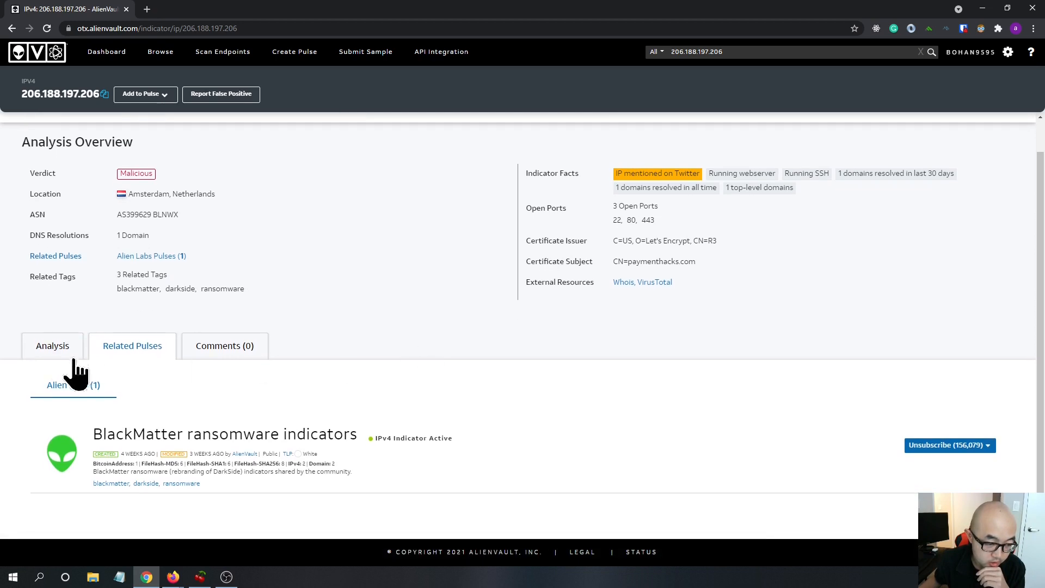
pyautogui.click(41, 348)
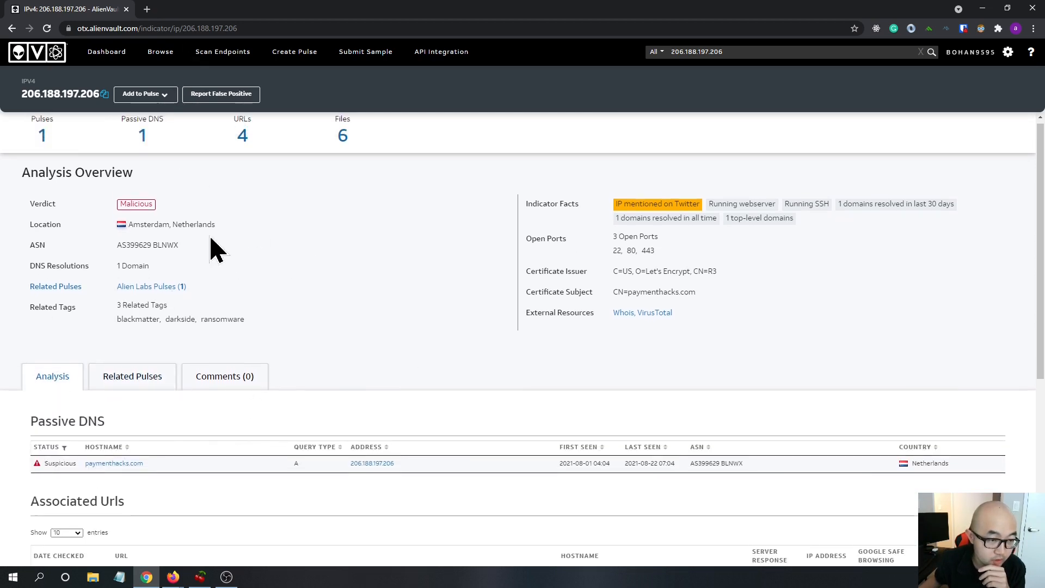
pyautogui.scroll(1, 210, 245)
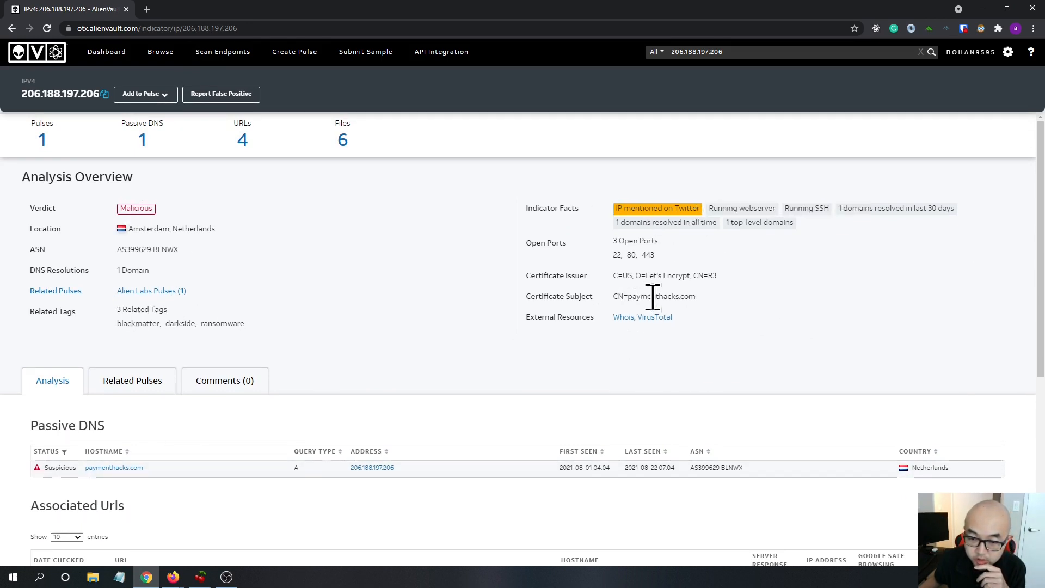
pyautogui.moveTo(705, 298); pyautogui.dragTo(632, 303)
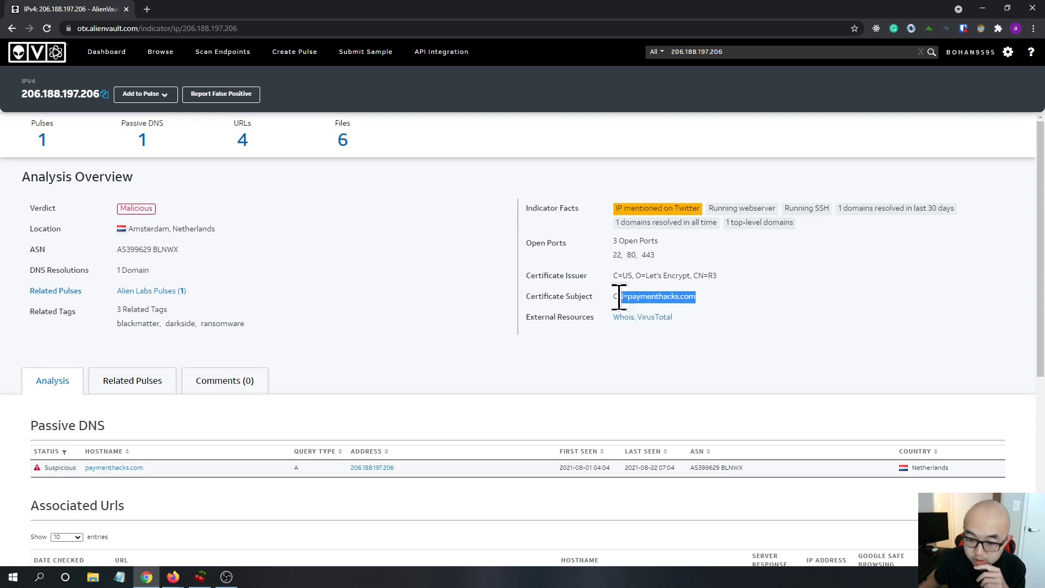
# Open the associated files dated Aug 3 and Aug 1, 2021 in separate tabs and view the Aug 3 file's analysis.
pyautogui.scroll(-6, 722, 408)
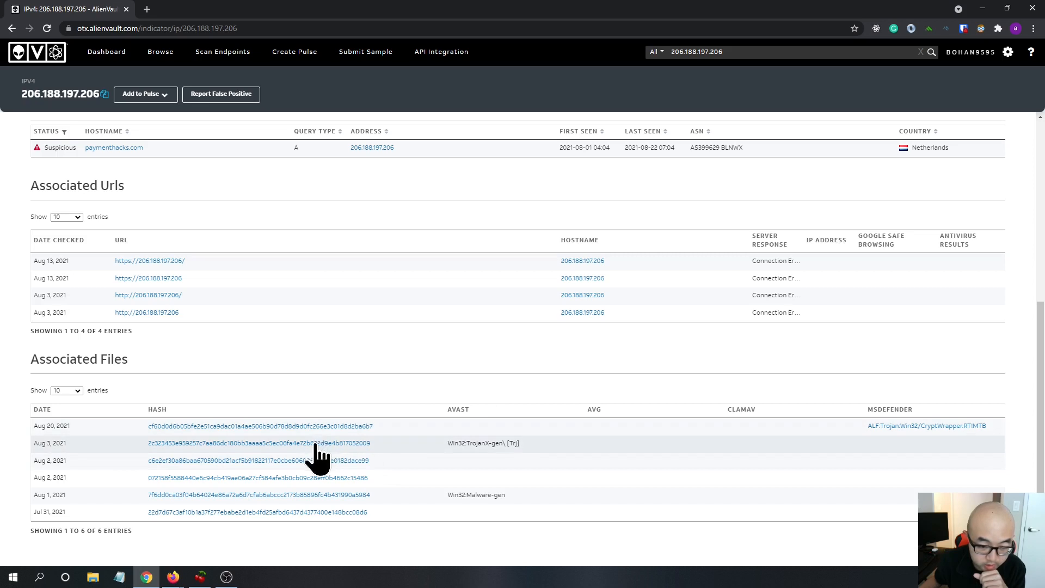
pyautogui.rightClick(316, 445)
pyautogui.click(348, 451)
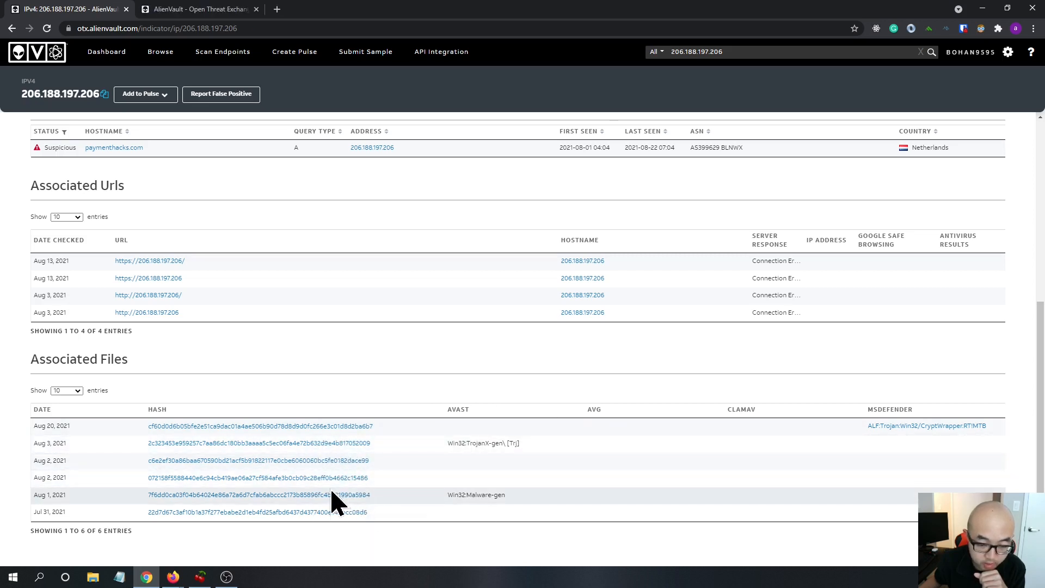
pyautogui.rightClick(331, 503)
pyautogui.click(543, 503)
pyautogui.rightClick(349, 497)
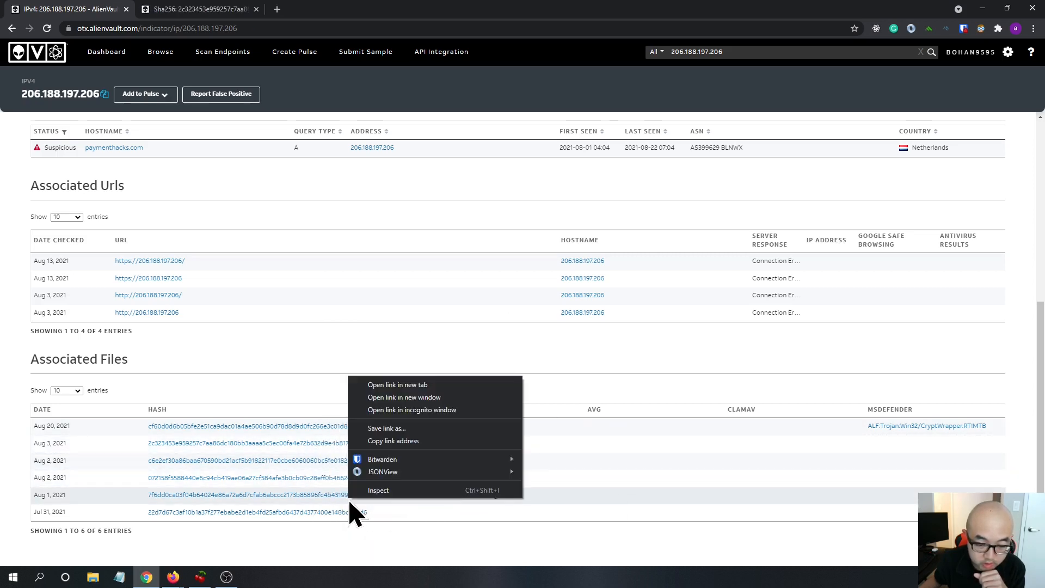
pyautogui.click(408, 385)
pyautogui.click(249, 12)
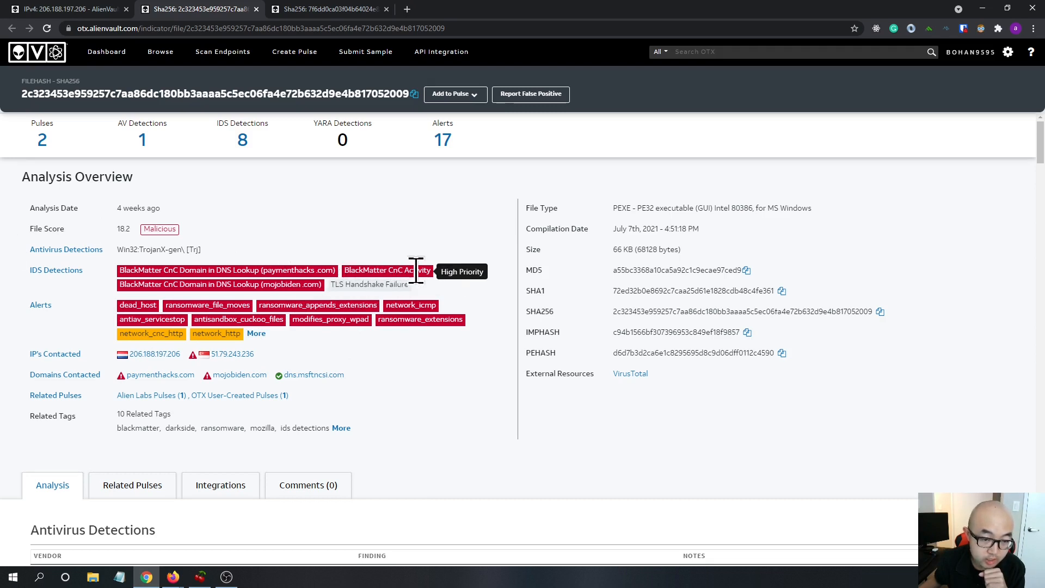
# Search Google for "blackmatter ransomware" in a new tab and open the Sophos News article about it emerging from DarkSide's shadow.
pyautogui.click(412, 9)
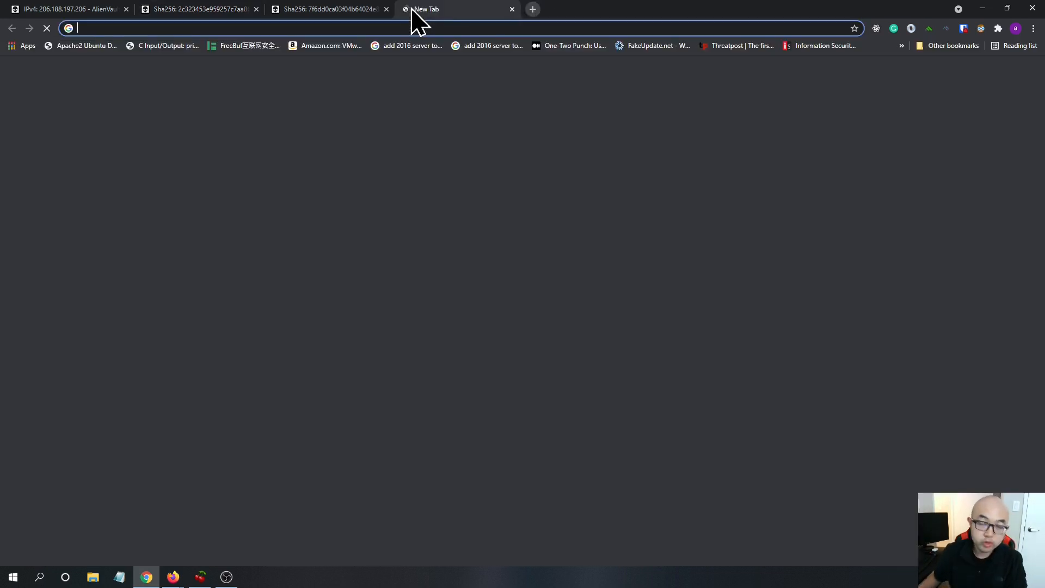
pyautogui.write('black')
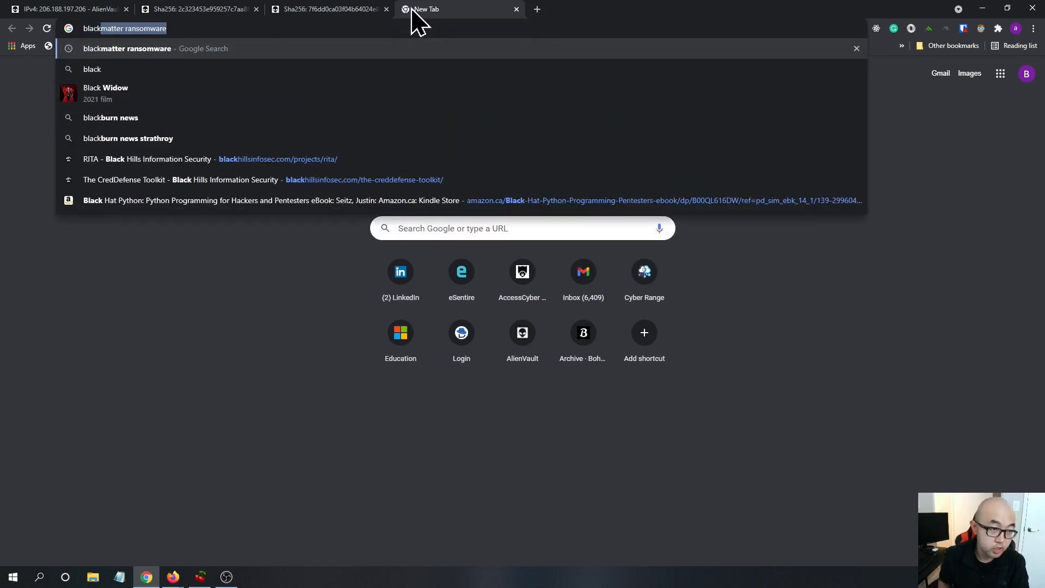
pyautogui.press('Right')
pyautogui.press('Return')
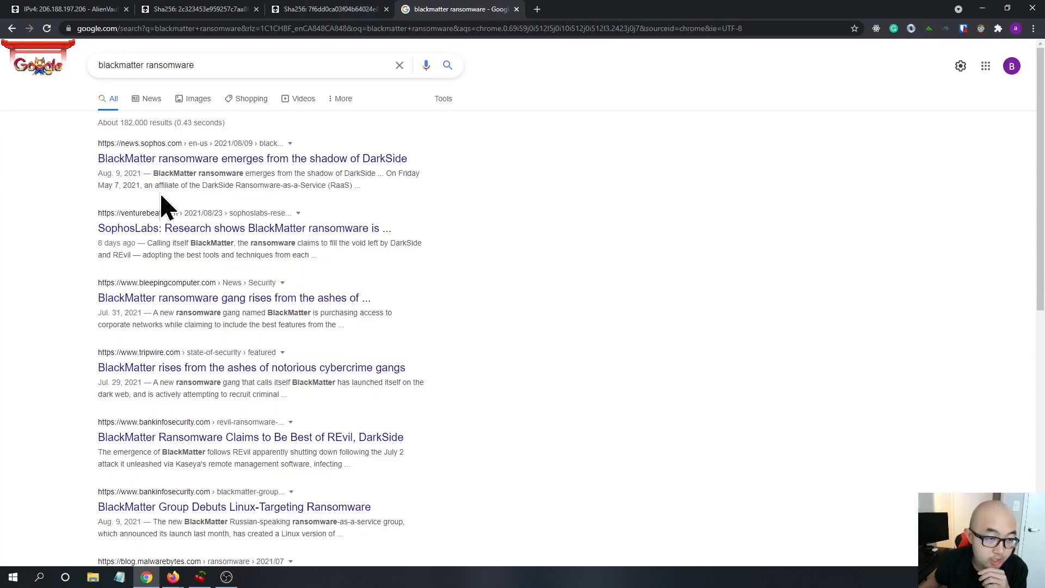
pyautogui.click(226, 159)
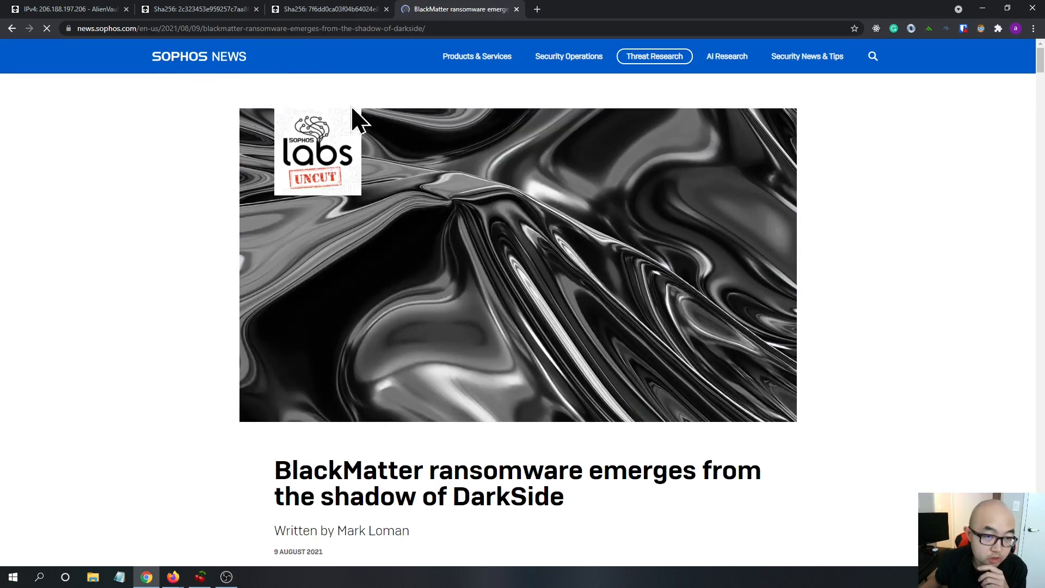
# Read the Sophos article's introduction on BlackMatter's origins and highlight its headline.
pyautogui.scroll(-2, 252, 286)
pyautogui.scroll(2, 232, 327)
pyautogui.scroll(-3, 618, 229)
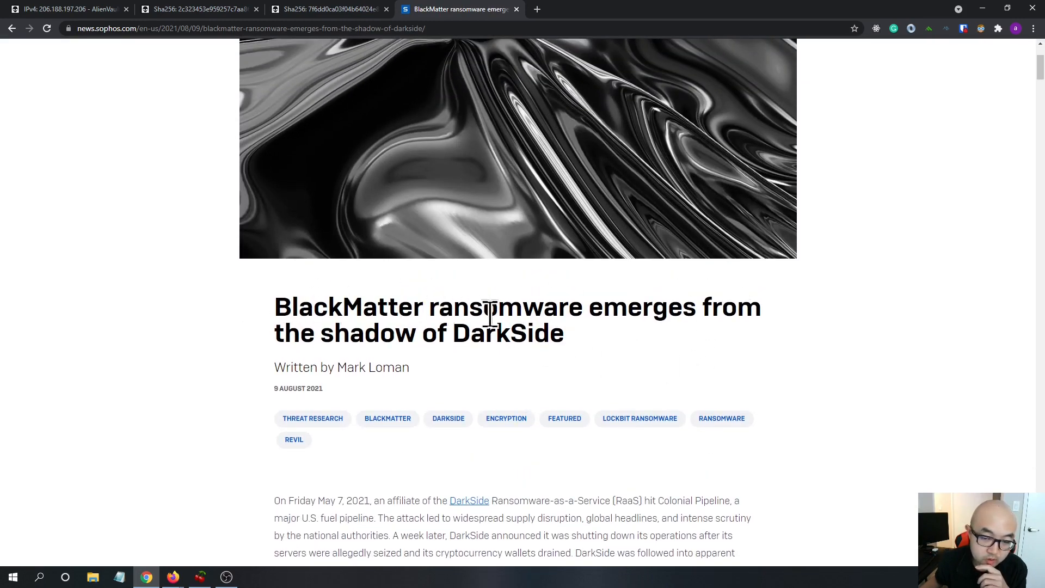
pyautogui.moveTo(609, 347); pyautogui.dragTo(294, 312)
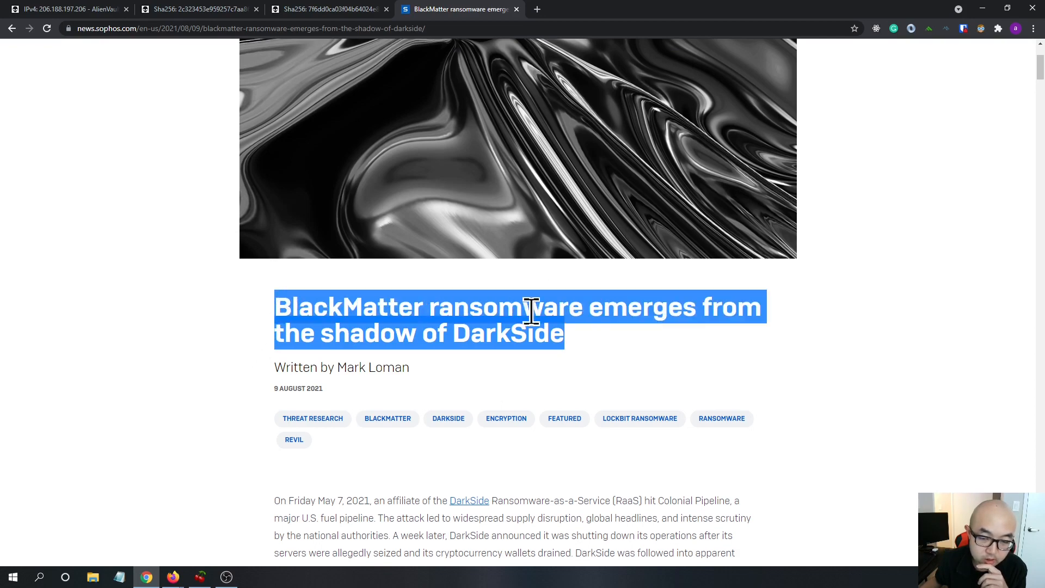
pyautogui.scroll(-4, 686, 345)
pyautogui.click(622, 136)
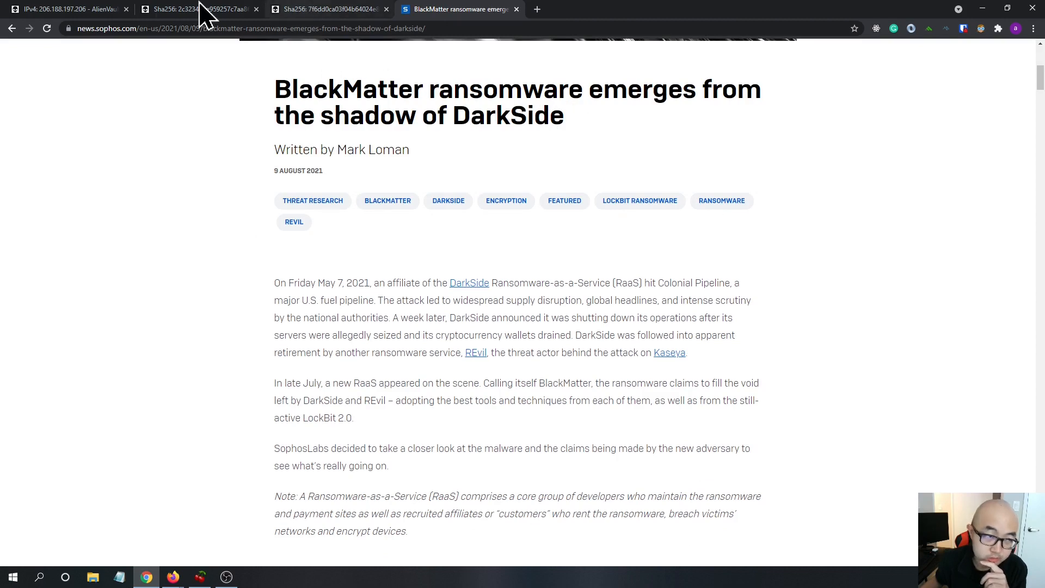
# Switch back to Firefox and review the Dunkle Materie room from its answered questions up to the room header.
pyautogui.moveTo(168, 569)
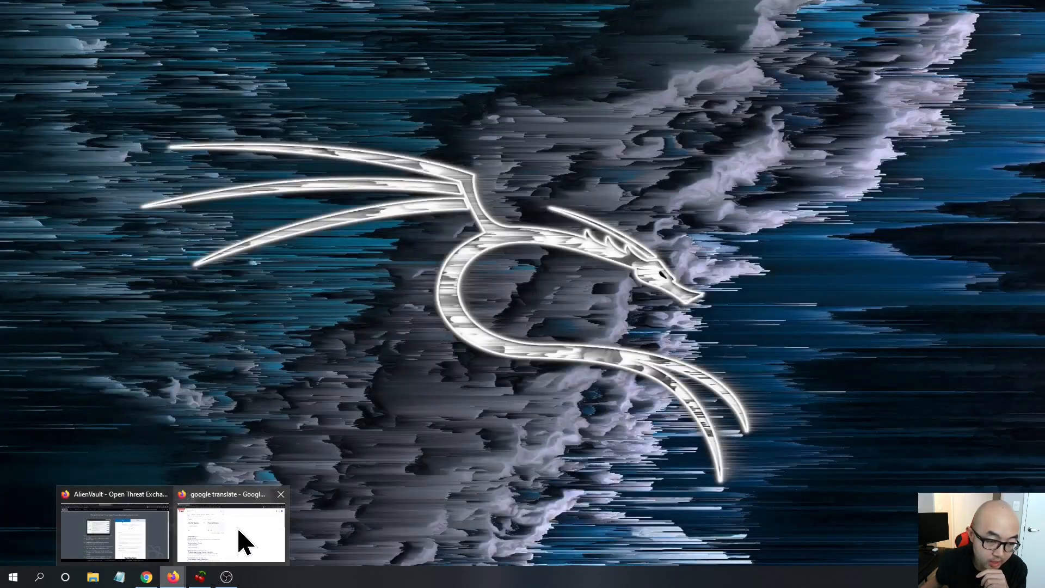
pyautogui.click(163, 547)
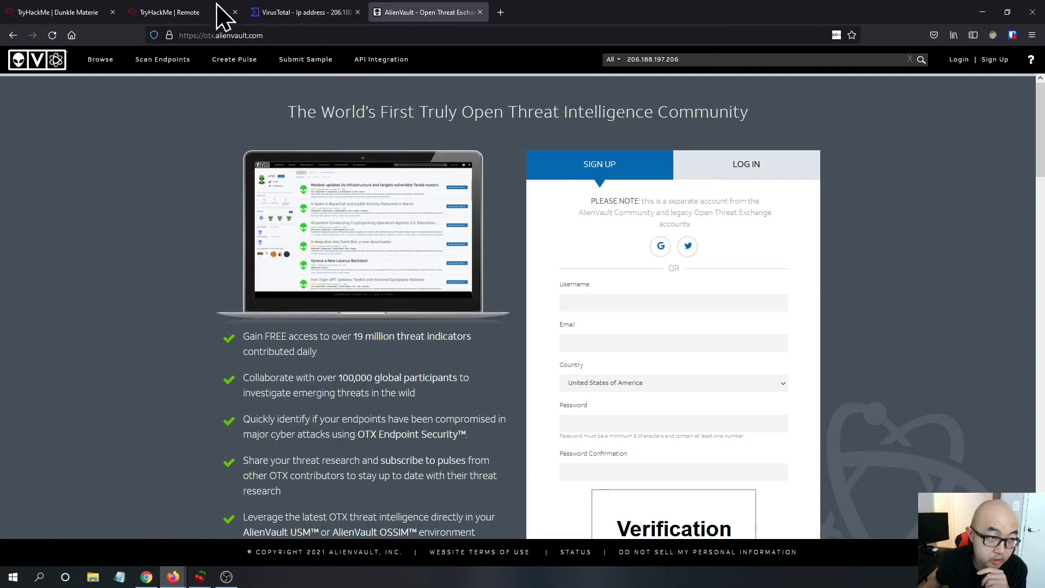
pyautogui.click(169, 13)
pyautogui.click(60, 12)
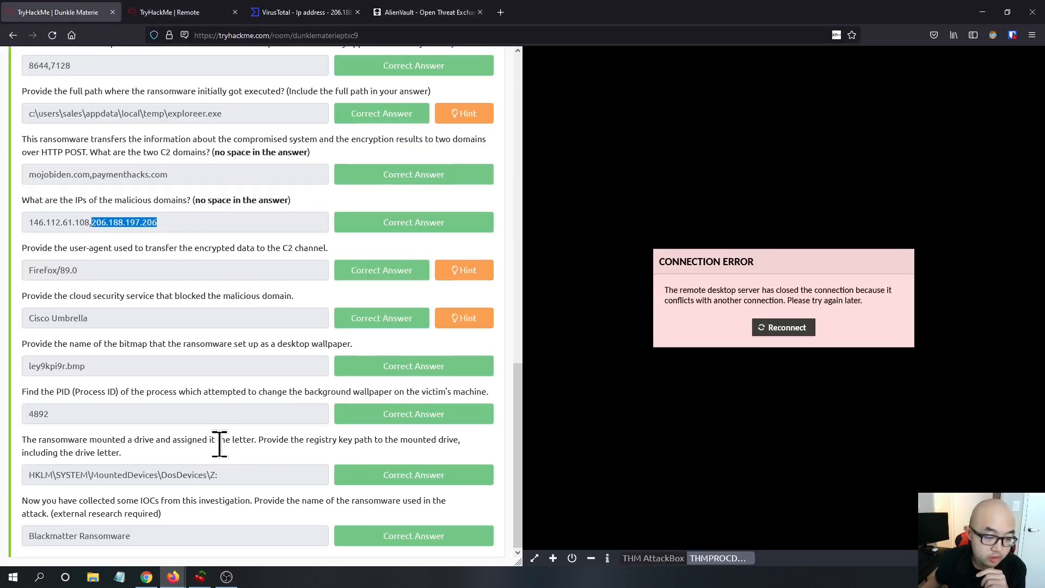
pyautogui.scroll(4, 272, 416)
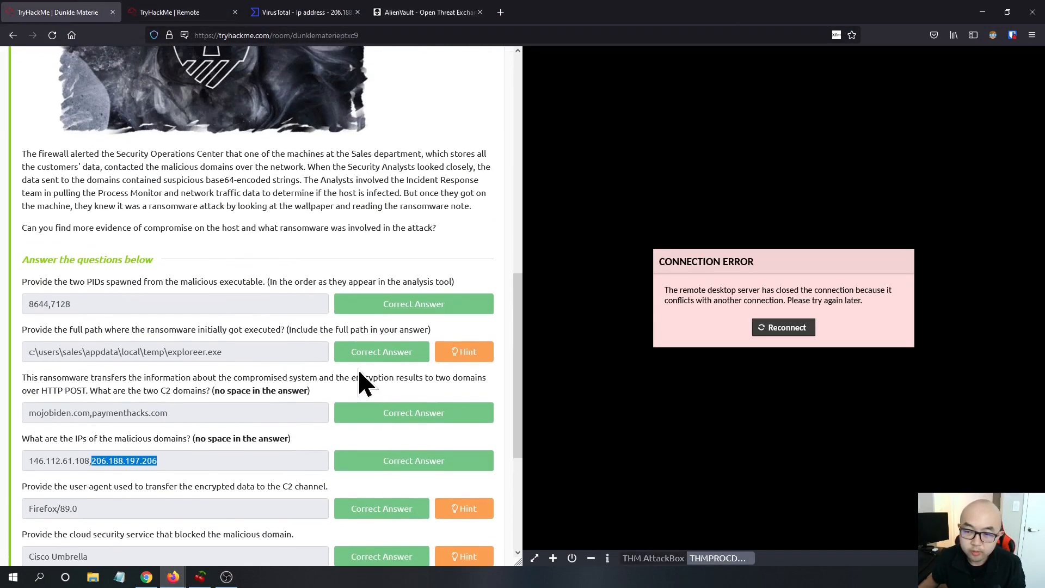
pyautogui.scroll(7, 363, 384)
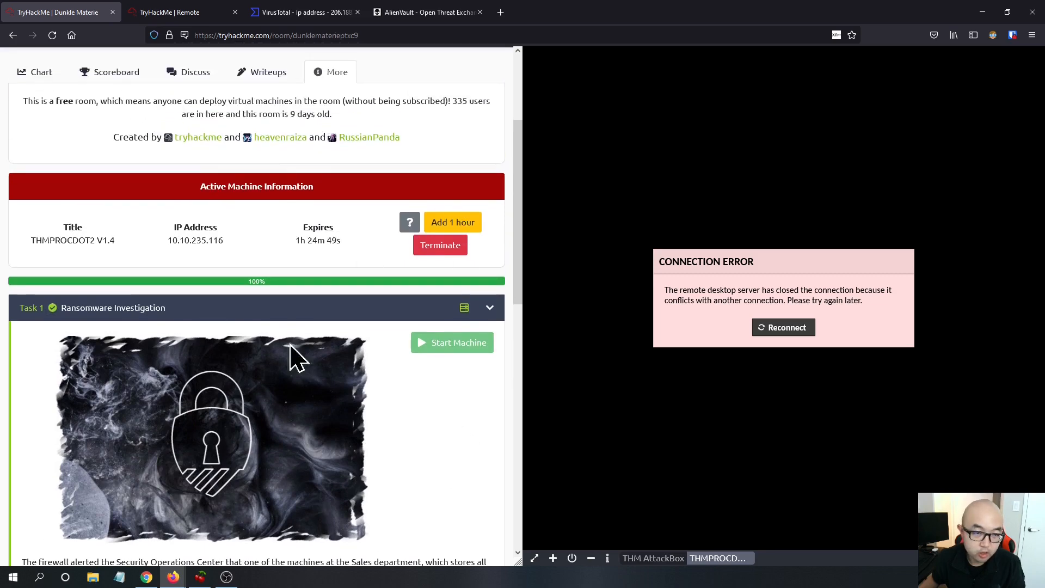
pyautogui.scroll(3, 369, 275)
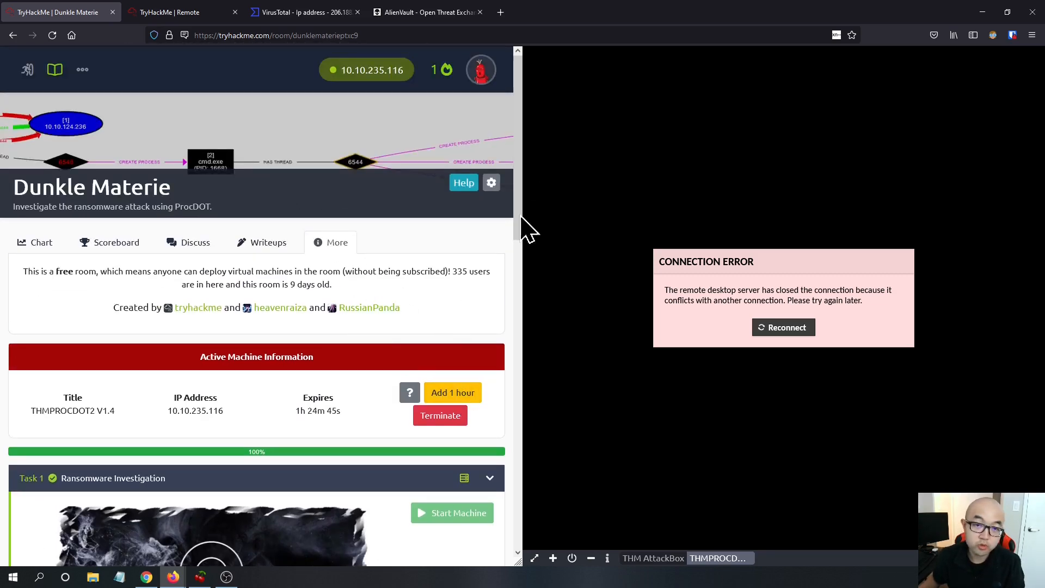
# Review the Ransomware Investigation task from its scenario text through the final ransomware-name question, and return to the room header.
pyautogui.scroll(-6, 412, 365)
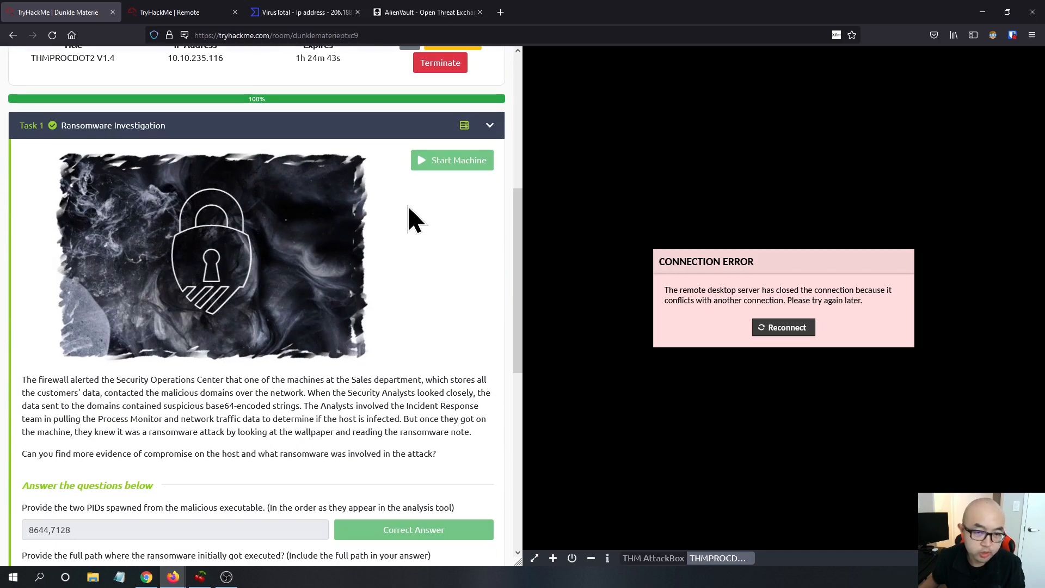
pyautogui.scroll(-4, 451, 268)
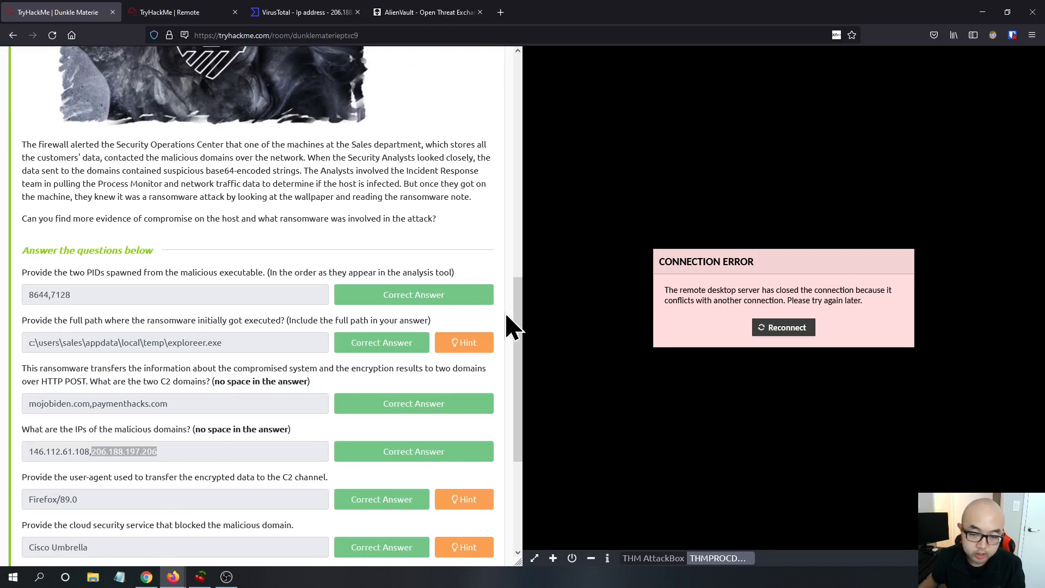
pyautogui.moveTo(518, 327); pyautogui.dragTo(518, 423)
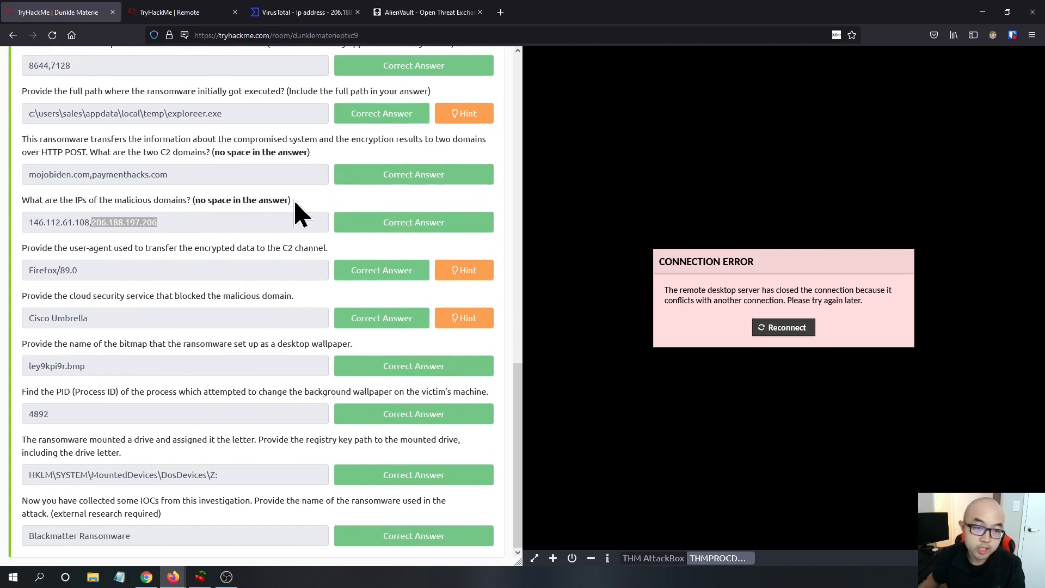
pyautogui.scroll(5, 268, 227)
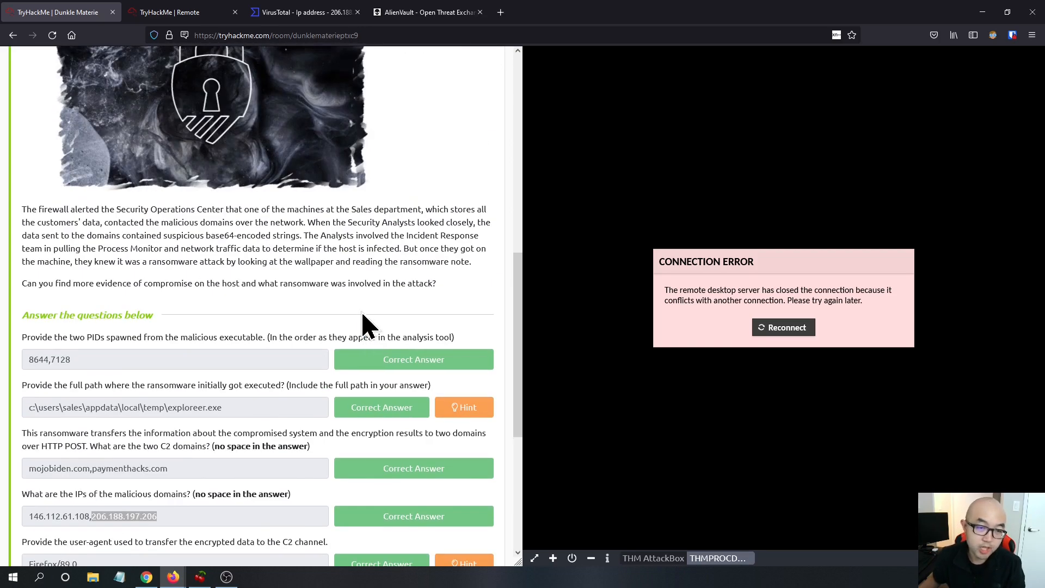
pyautogui.scroll(4, 327, 283)
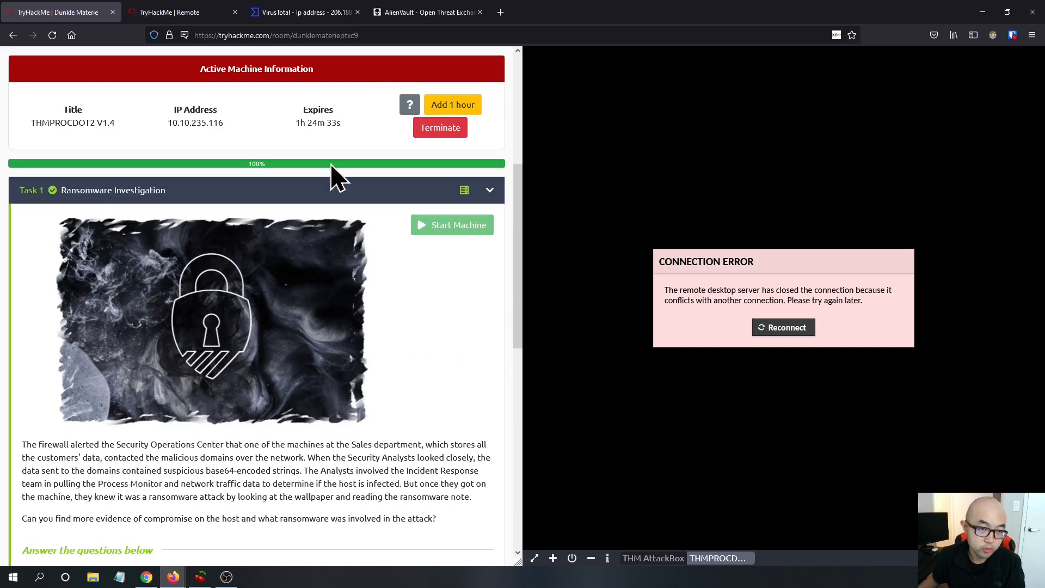
pyautogui.scroll(4, 335, 174)
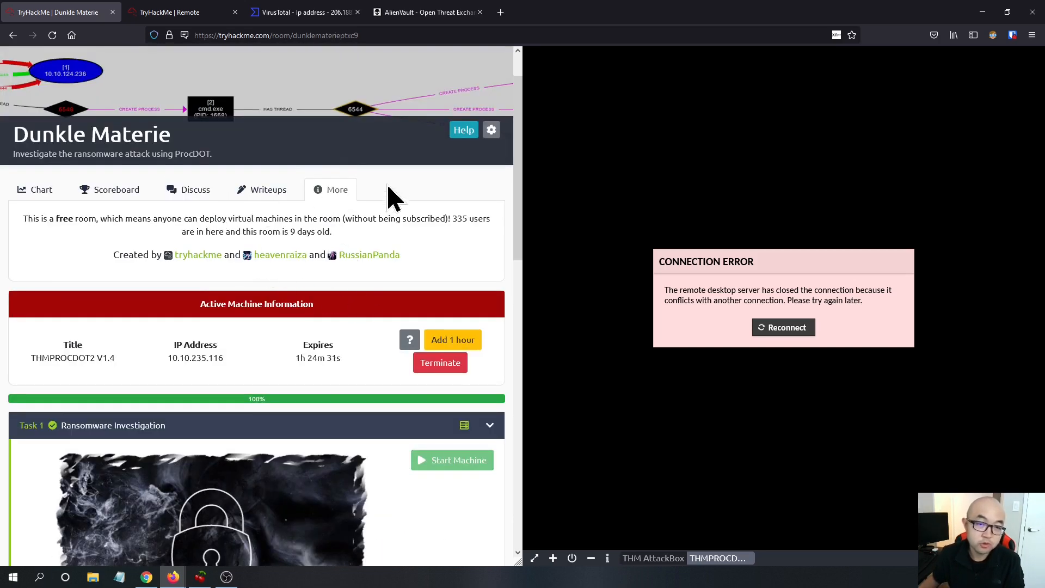